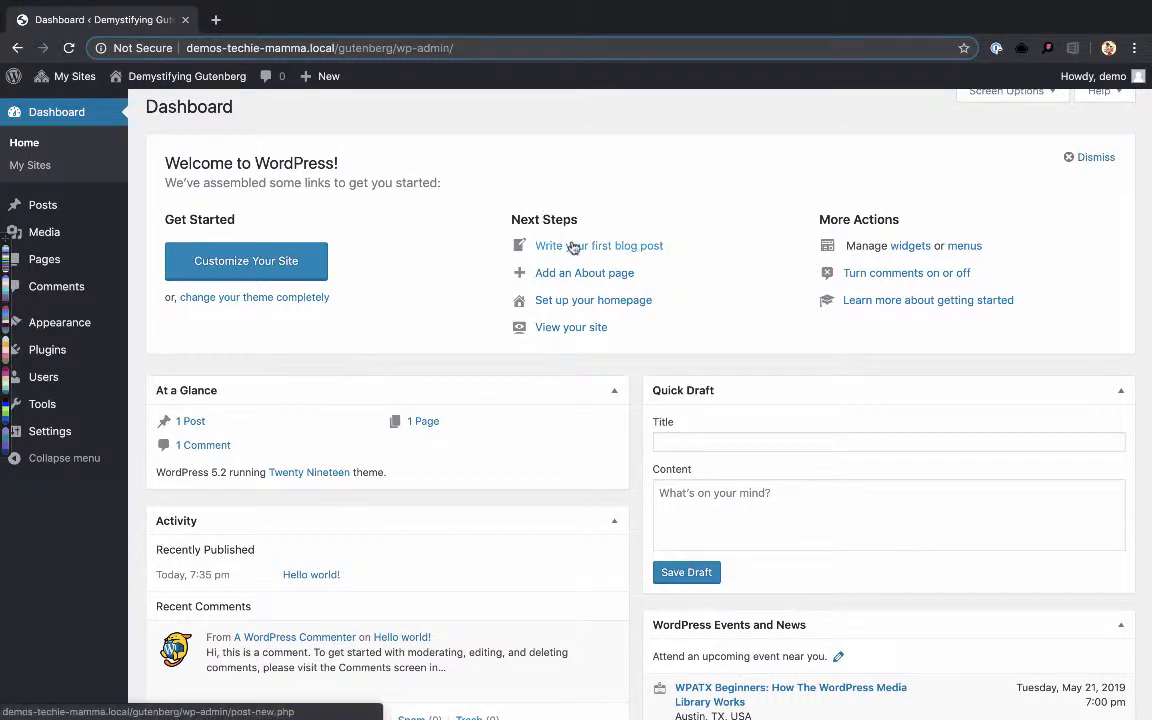
- Create a new post titled "This is my first blog post"
{"action": "mouse_move", "coordinate": [100, 204]}
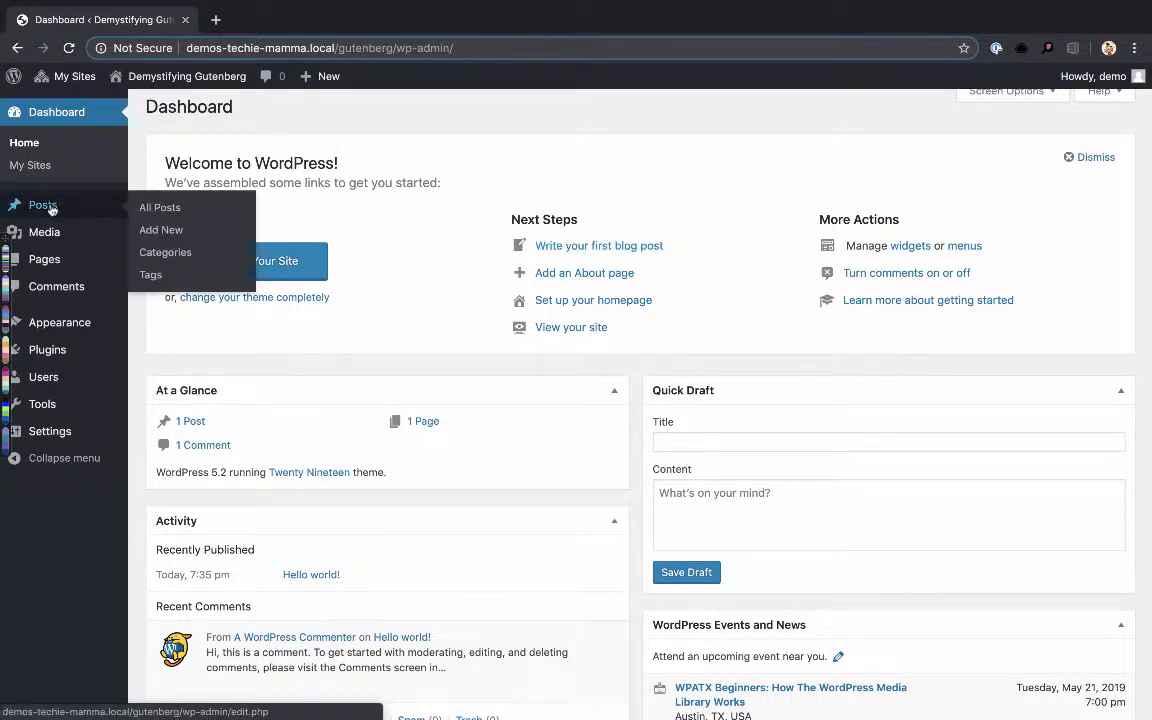
{"action": "left_click", "coordinate": [148, 230]}
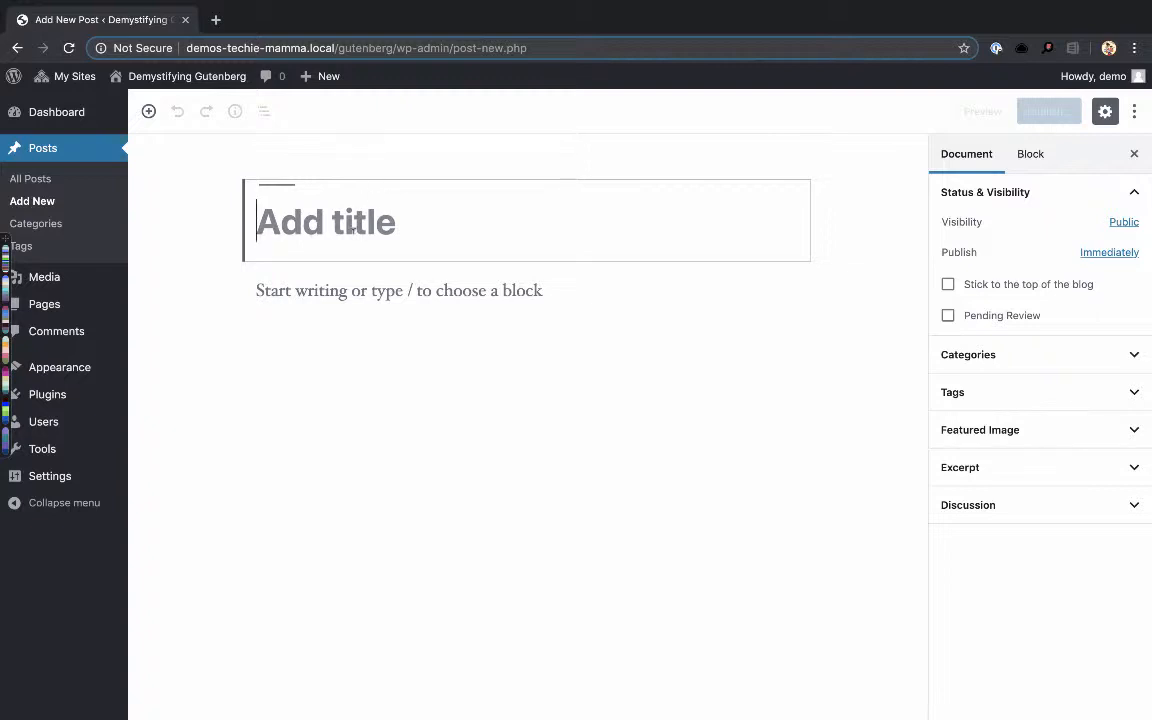
{"action": "type", "text": "This is"}
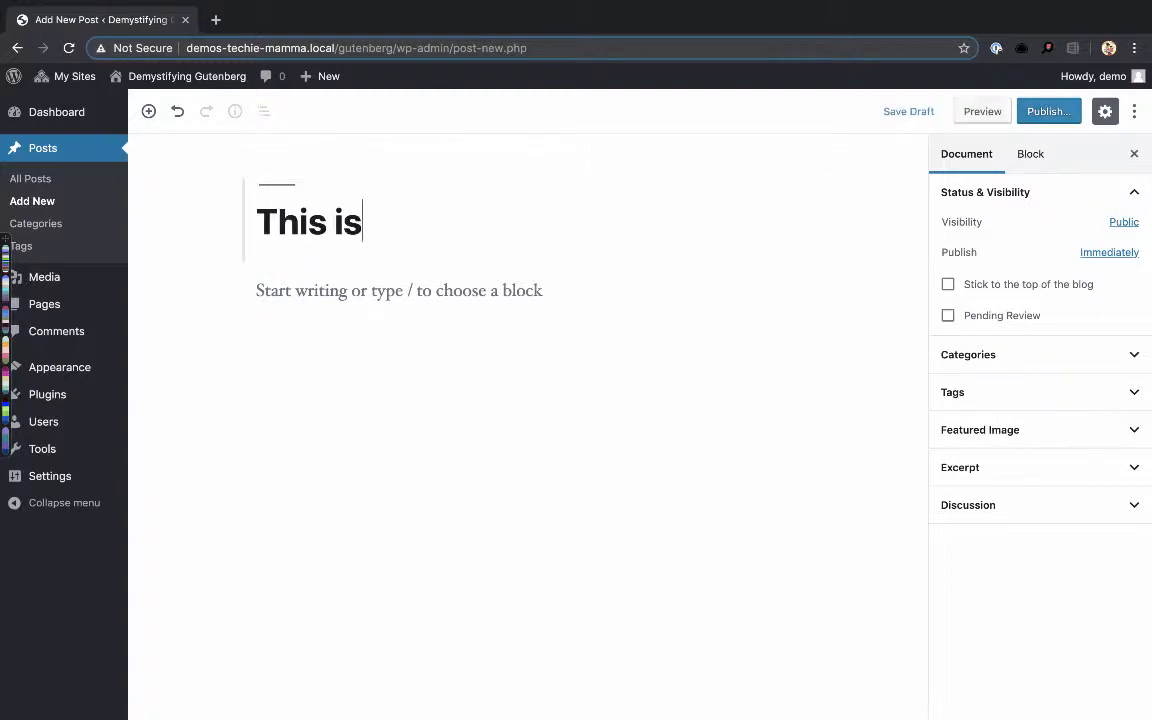
{"action": "type", "text": " my first blog post"}
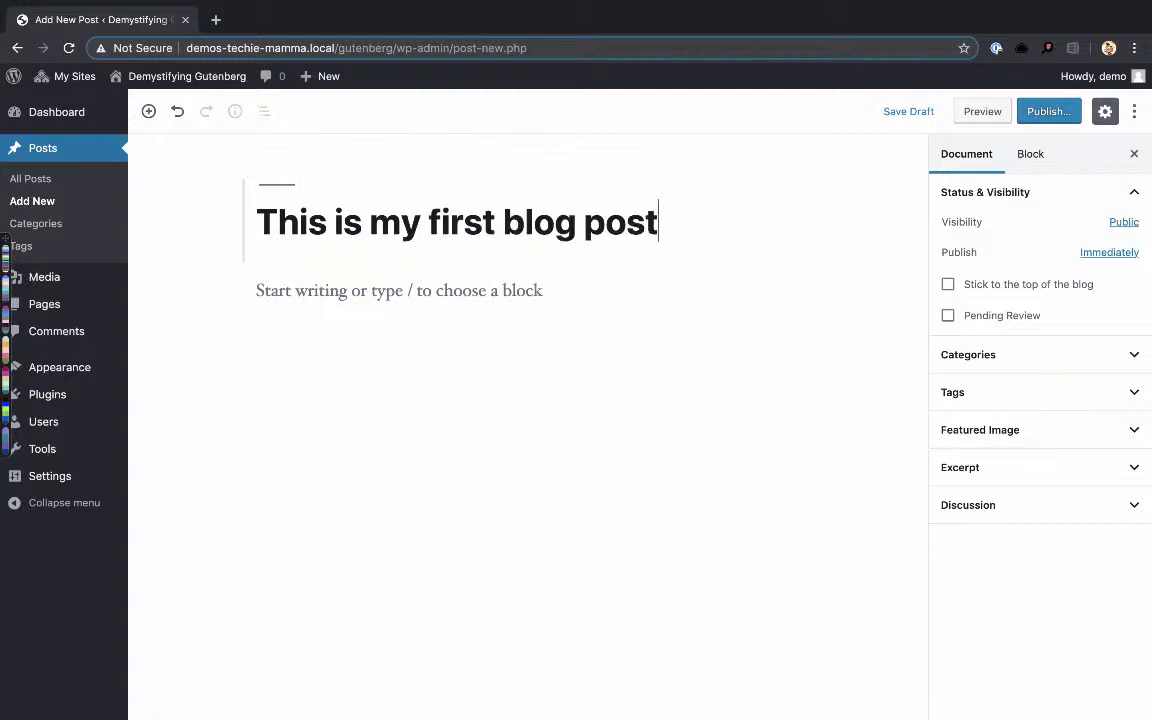
- Add a paragraph reading "this is some text" below the post title
{"action": "left_click", "coordinate": [301, 290]}
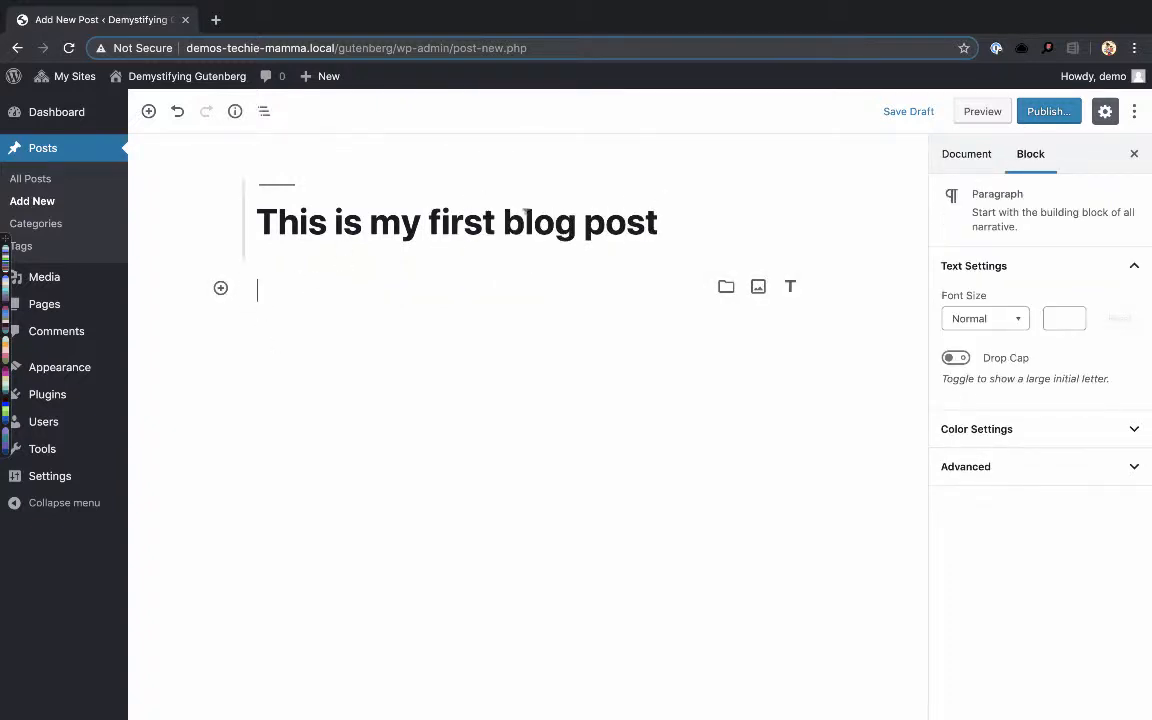
{"action": "left_click", "coordinate": [476, 230]}
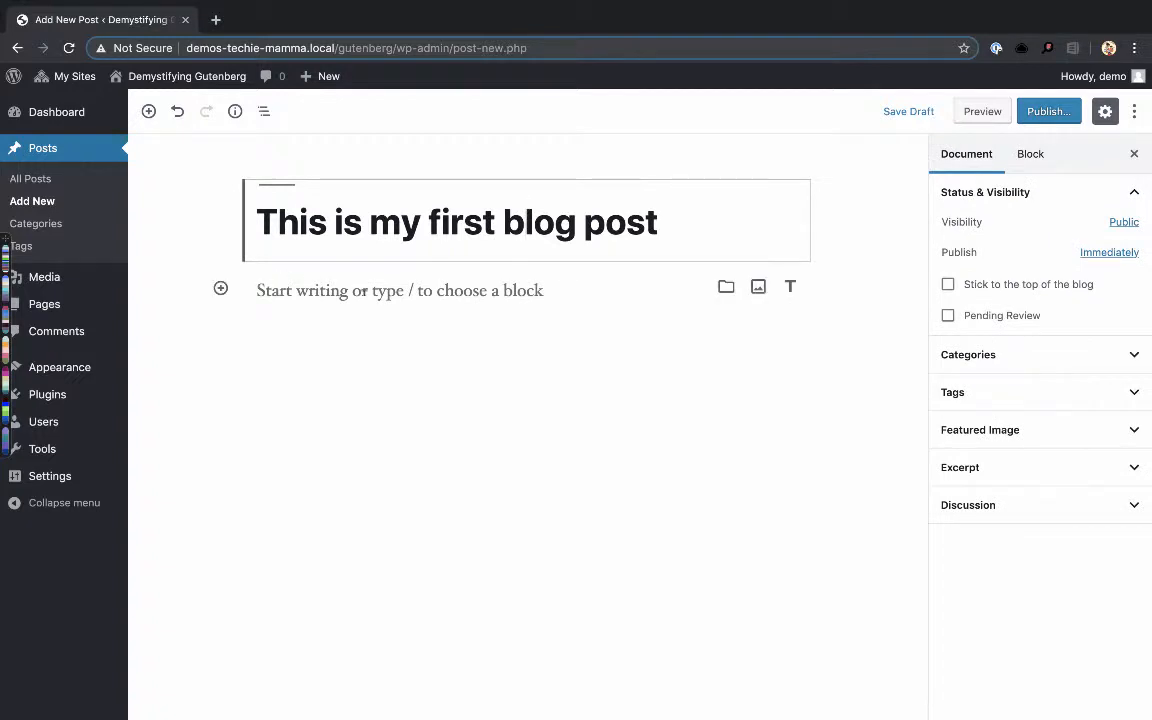
{"action": "left_click", "coordinate": [326, 290]}
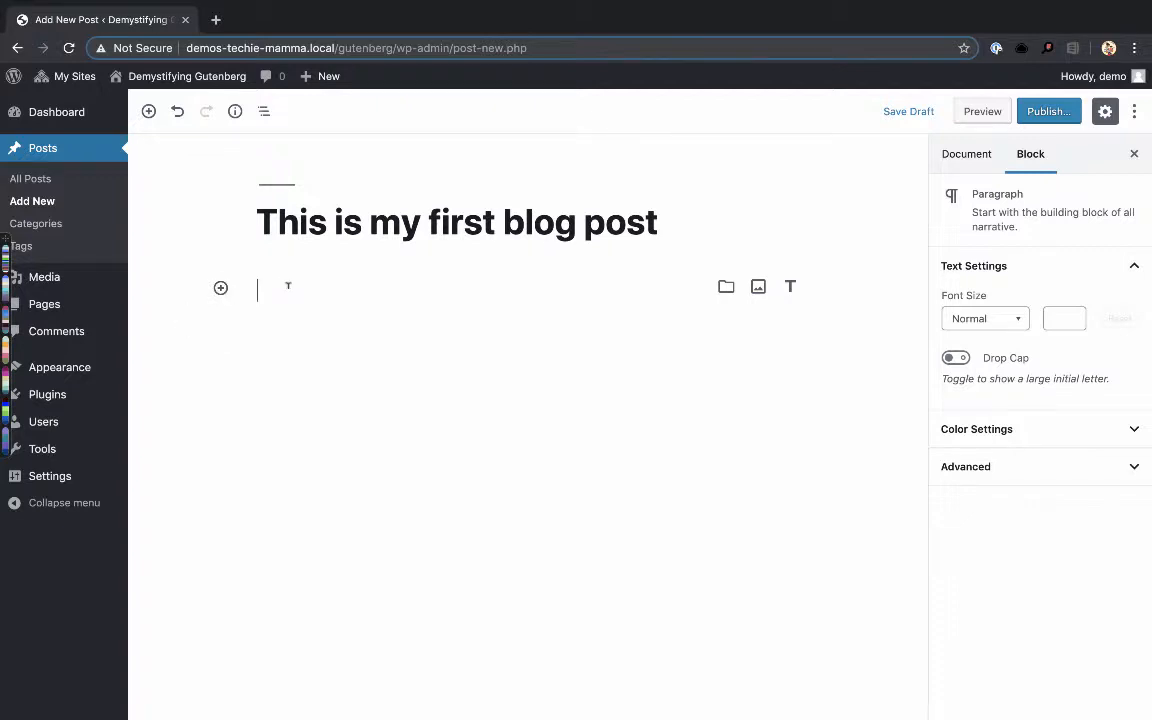
{"action": "type", "text": "t"}
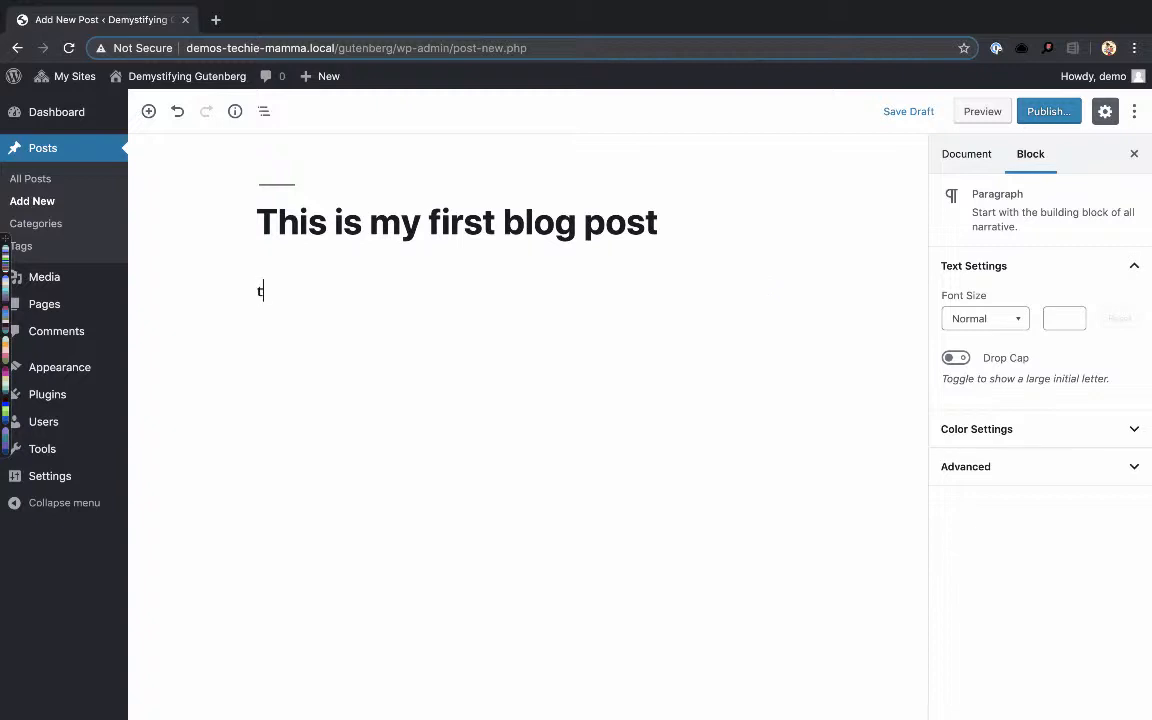
{"action": "type", "text": "his is somd"}
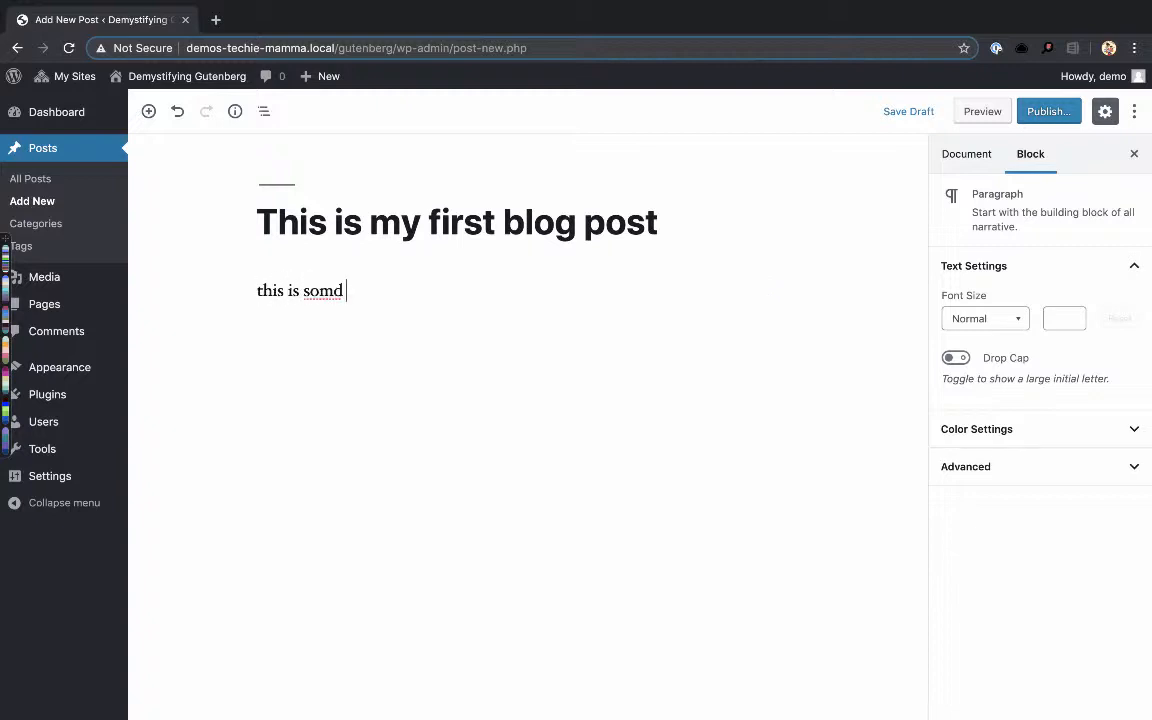
{"action": "type", "text": " text"}
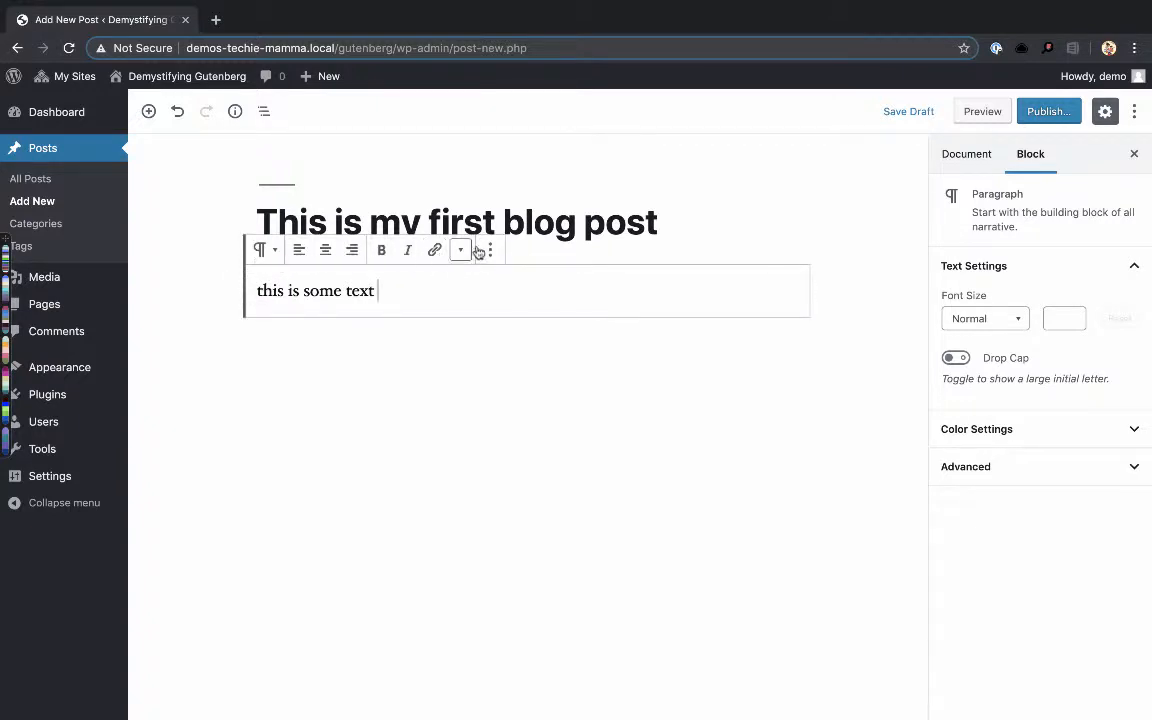
- Transform the "this is some text" paragraph into a level 2 heading
{"action": "left_click", "coordinate": [462, 252]}
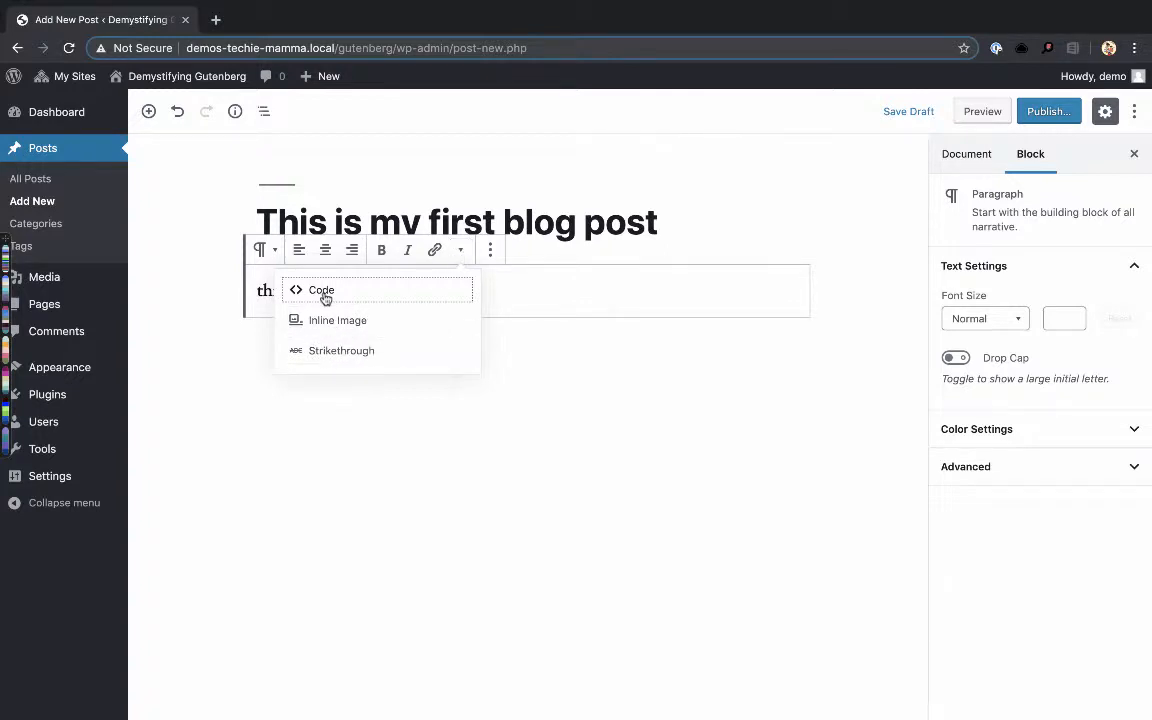
{"action": "left_click", "coordinate": [265, 252]}
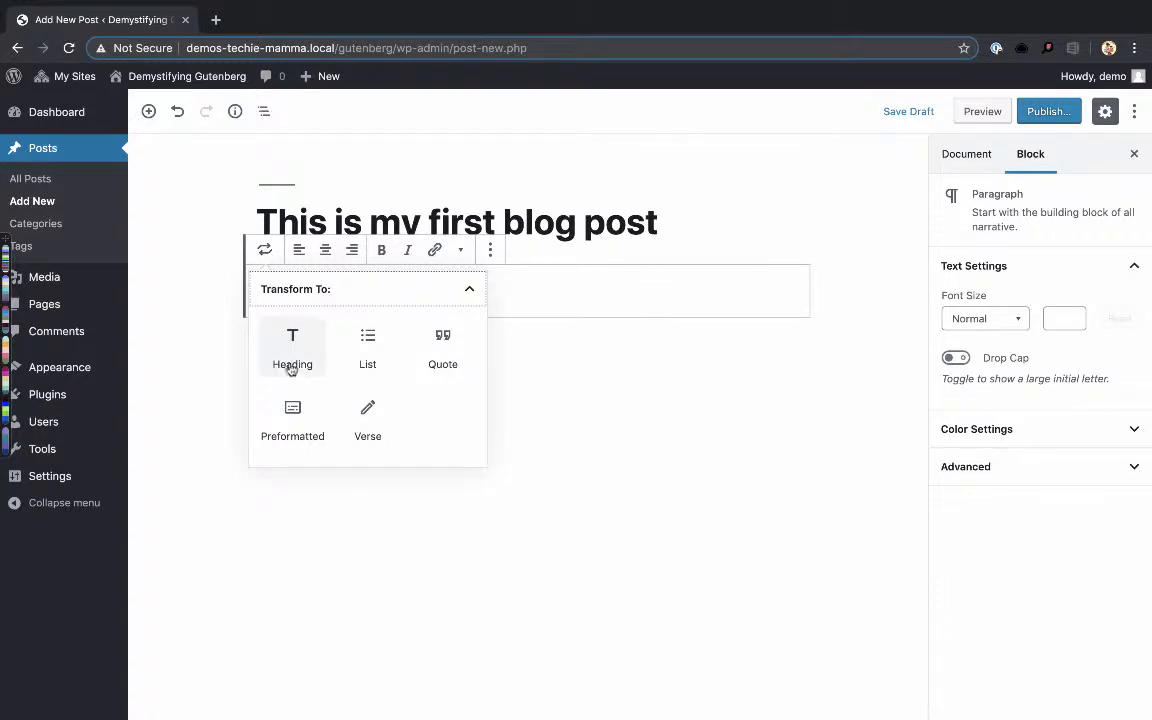
{"action": "left_click", "coordinate": [296, 360]}
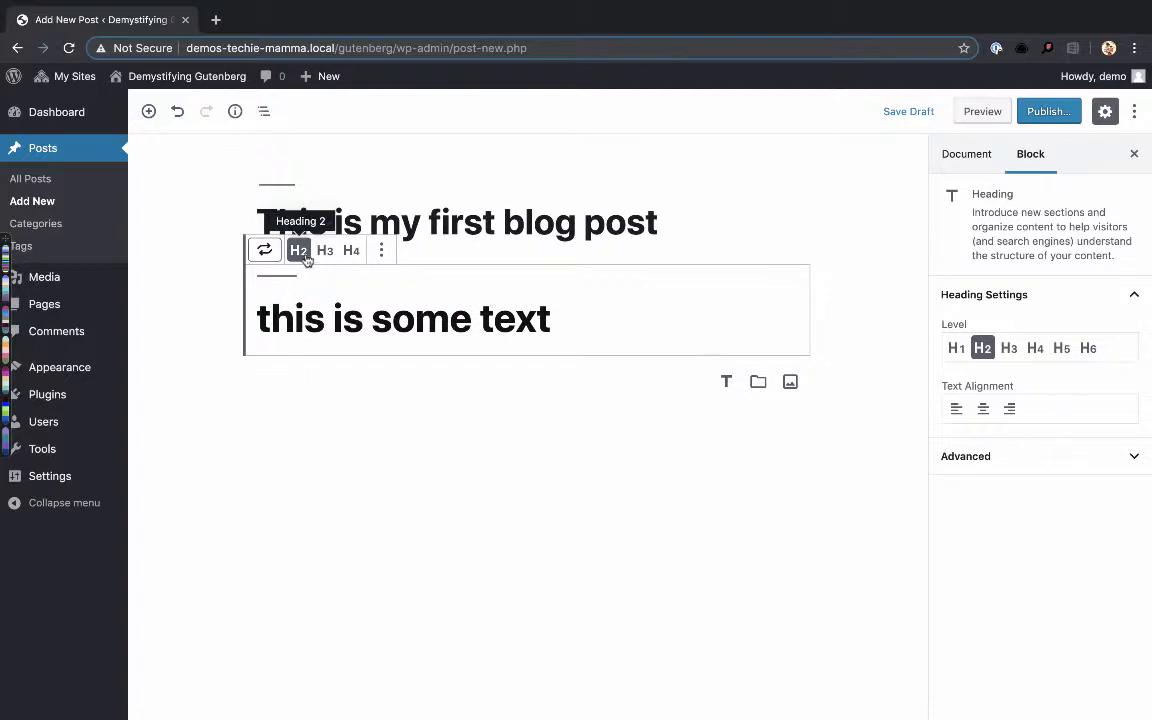
{"action": "left_click", "coordinate": [498, 222]}
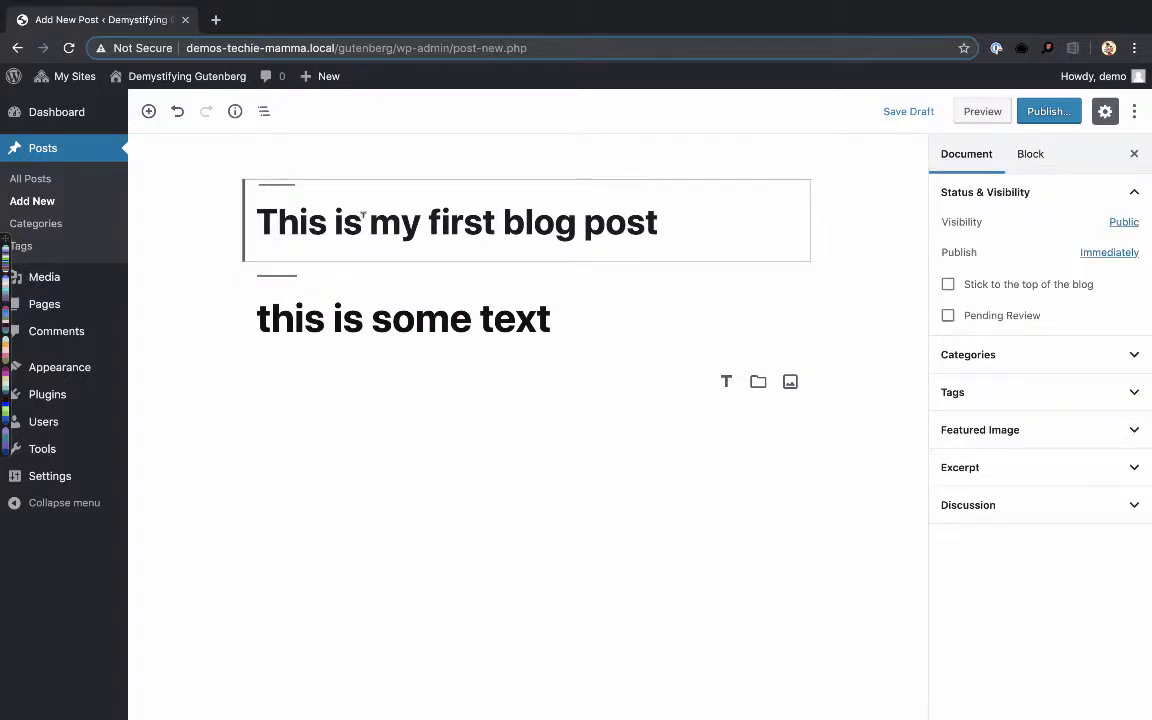
- Transform the "this is some text" heading into a quote and enter the source's name as its citation
{"action": "left_click", "coordinate": [375, 306]}
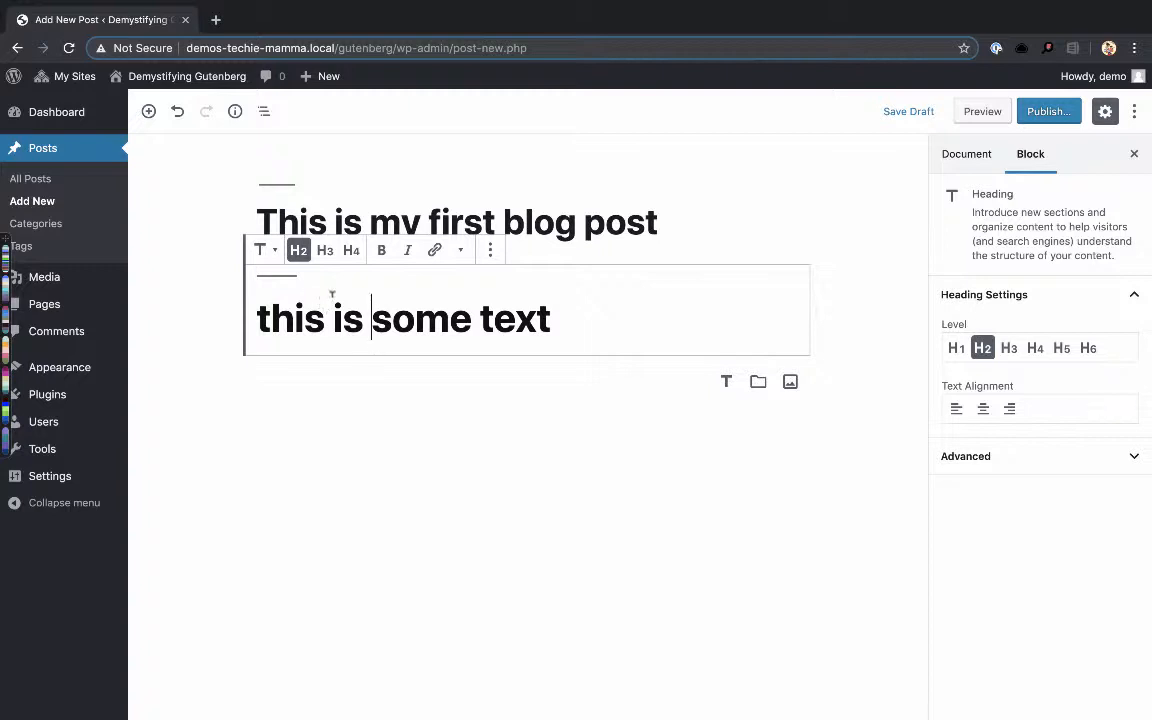
{"action": "left_click", "coordinate": [265, 250]}
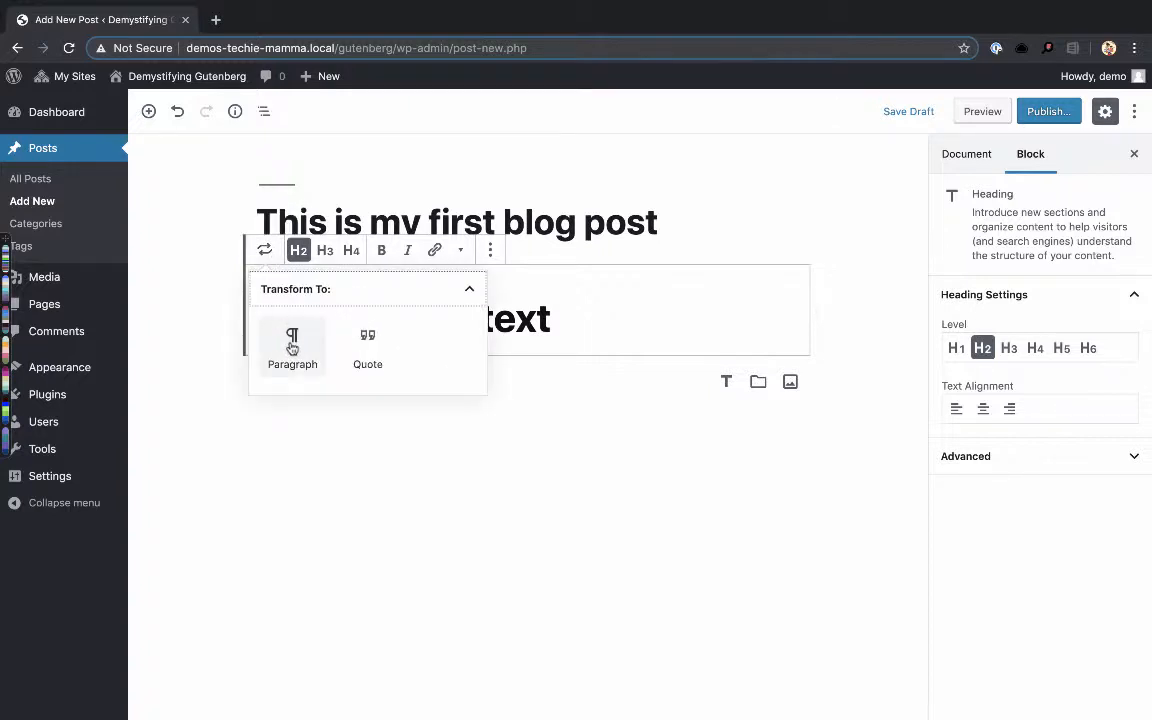
{"action": "left_click", "coordinate": [372, 338]}
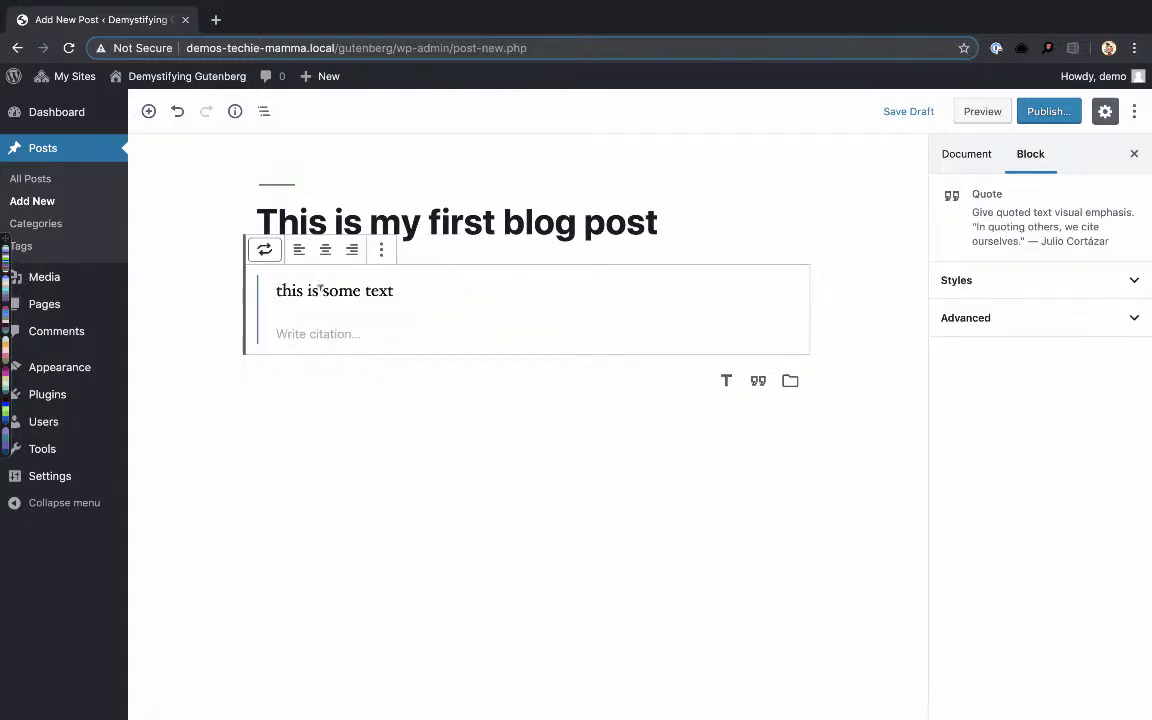
{"action": "left_click", "coordinate": [302, 330]}
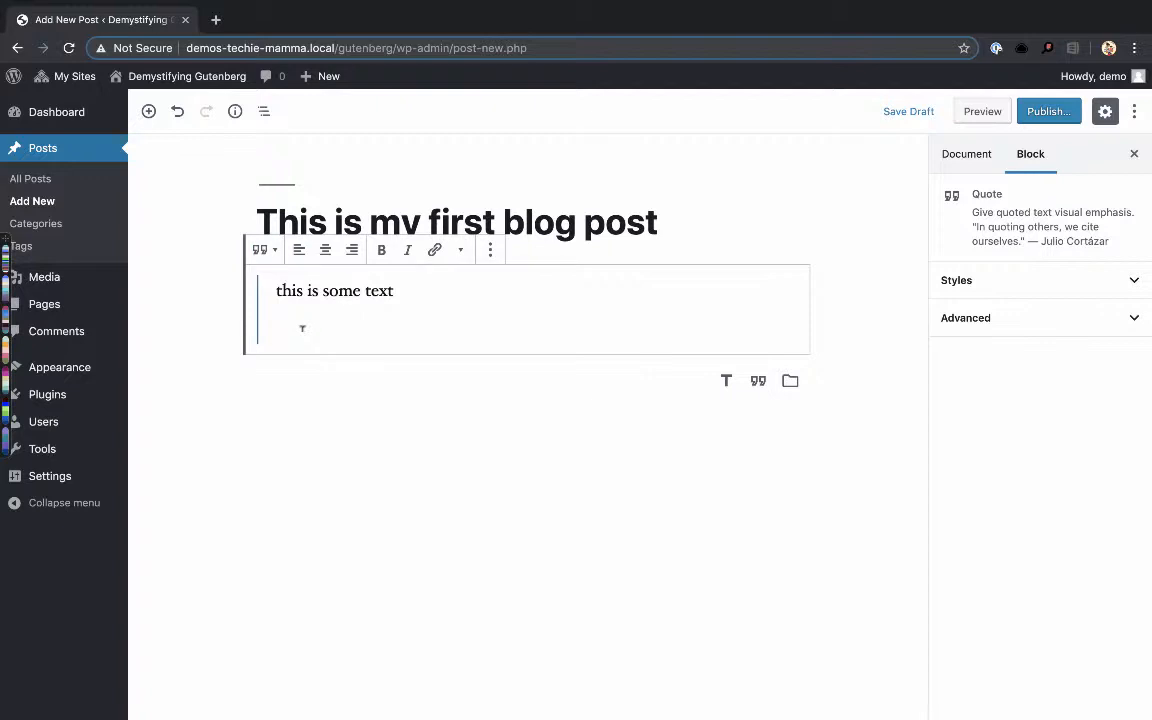
{"action": "type", "text": "Cousett"}
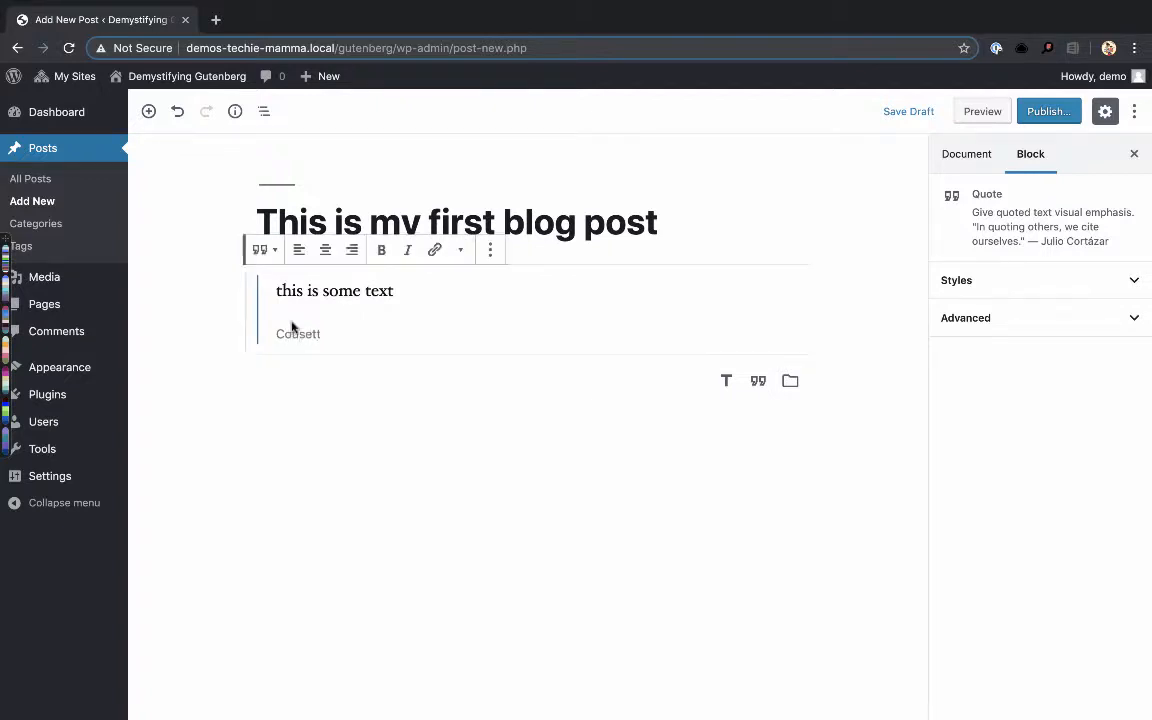
- Transform the quote into paragraphs and add an empty paragraph below the citation text
{"action": "left_click", "coordinate": [266, 250]}
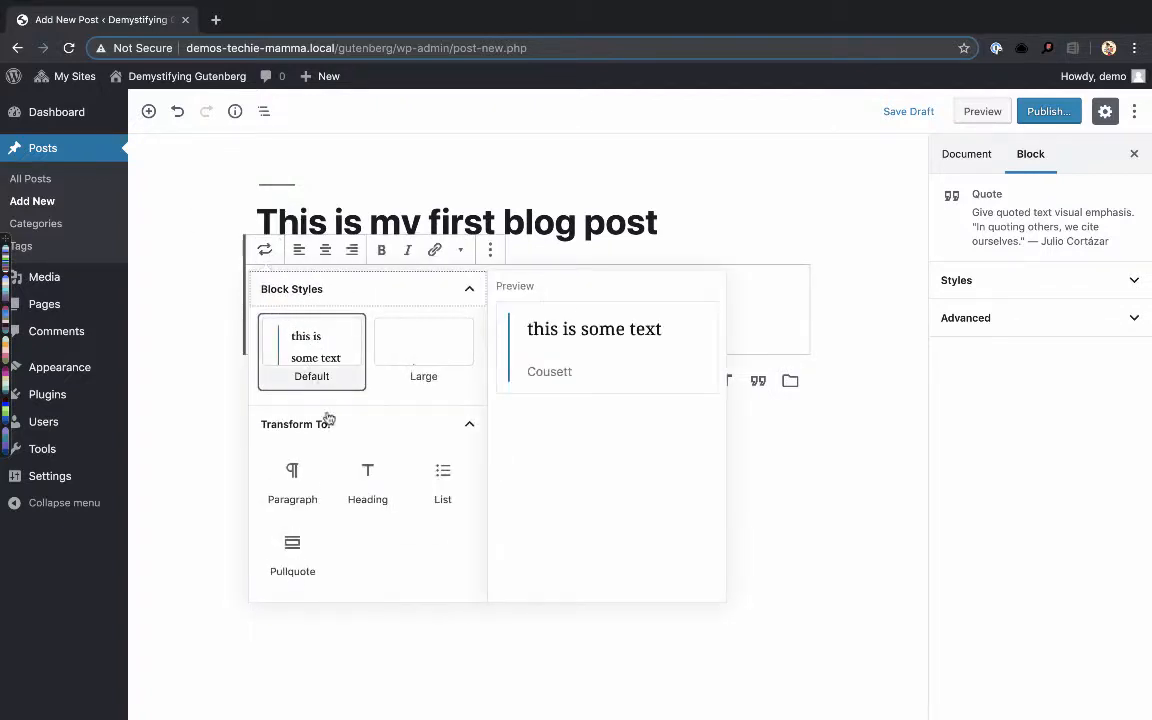
{"action": "left_click", "coordinate": [308, 480]}
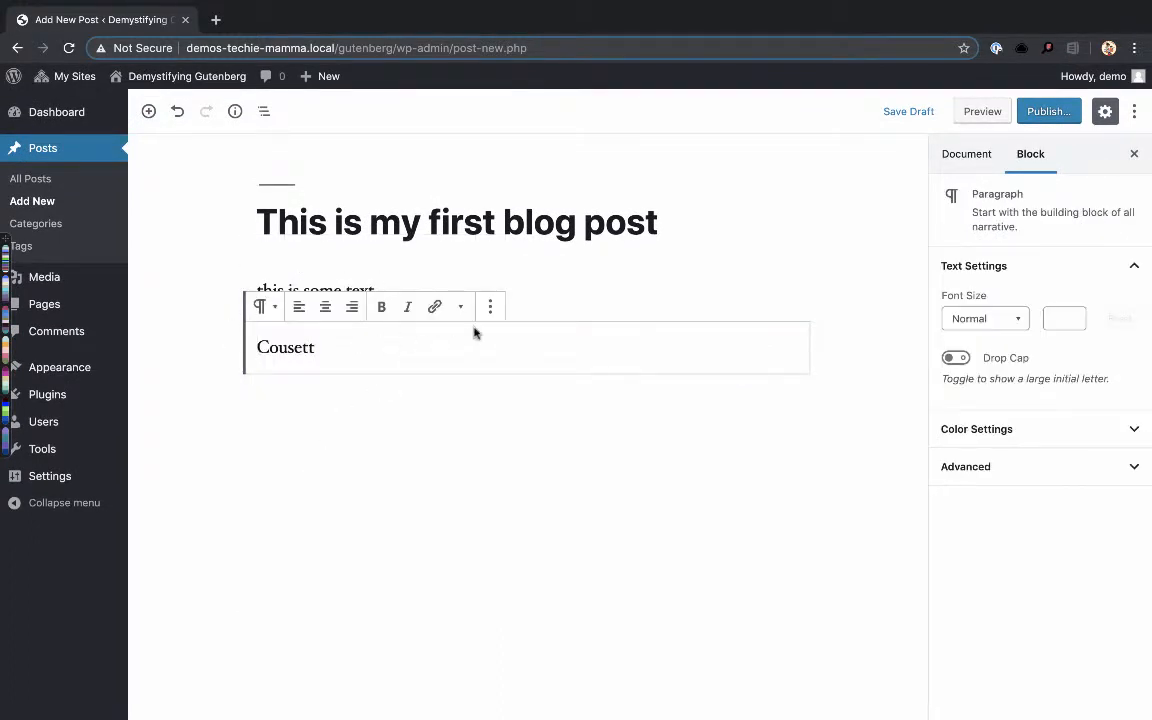
{"action": "left_click", "coordinate": [594, 272]}
{"action": "left_click", "coordinate": [560, 347]}
{"action": "key", "text": "Return"}
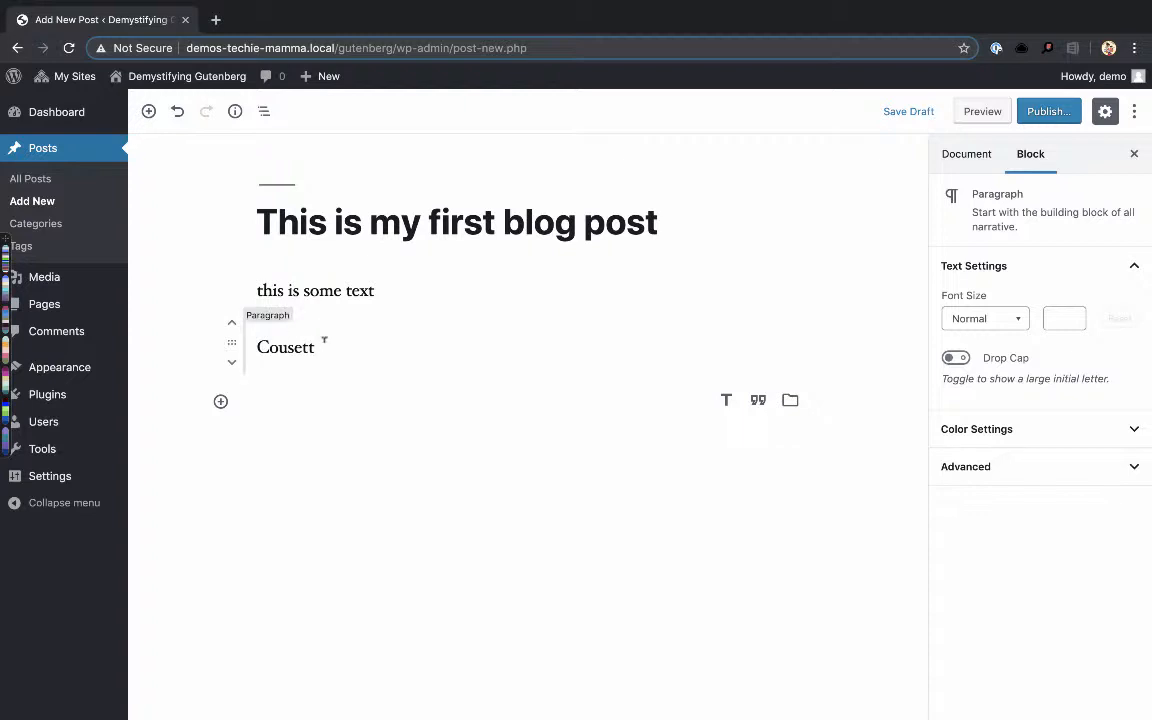
{"action": "left_click", "coordinate": [323, 345]}
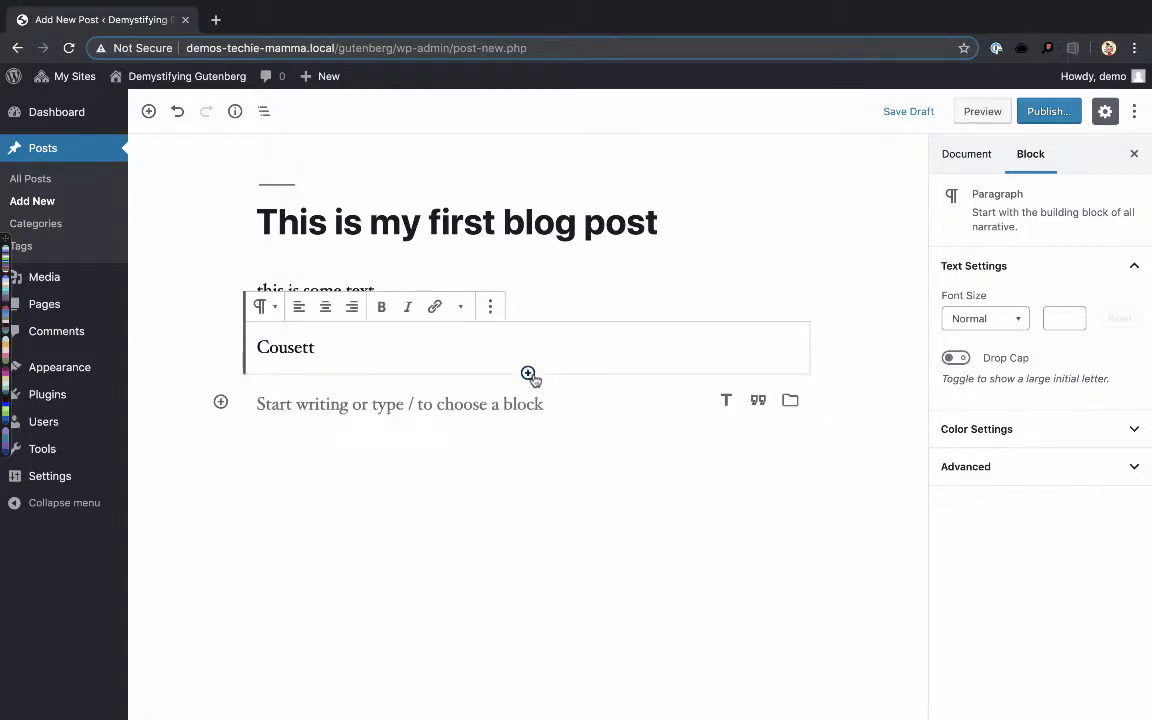
- Insert an Image block in the empty paragraph at the end of the post
{"action": "left_click", "coordinate": [505, 406]}
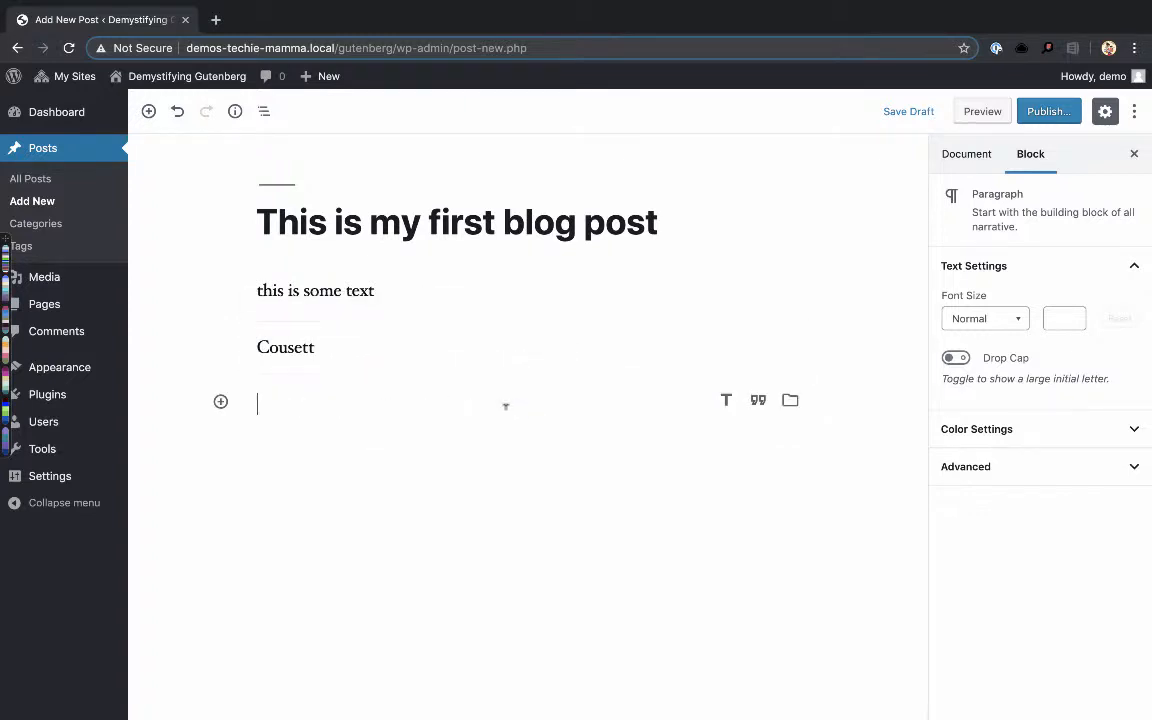
{"action": "left_click", "coordinate": [221, 401]}
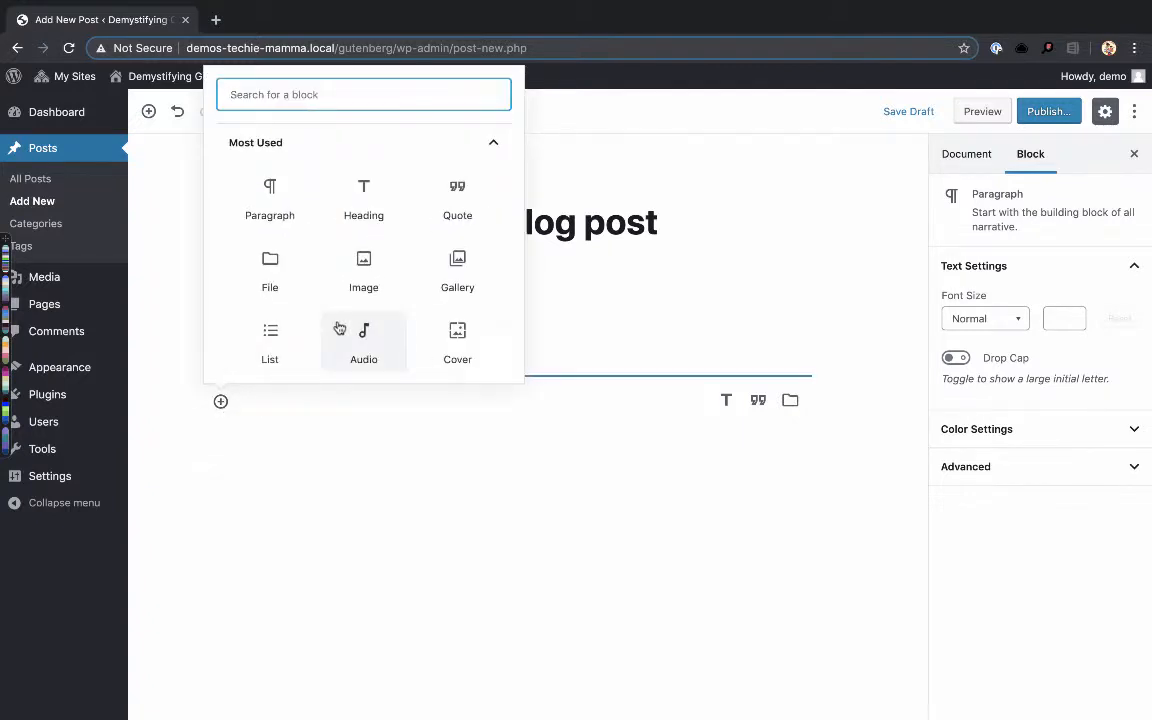
{"action": "left_click", "coordinate": [348, 281]}
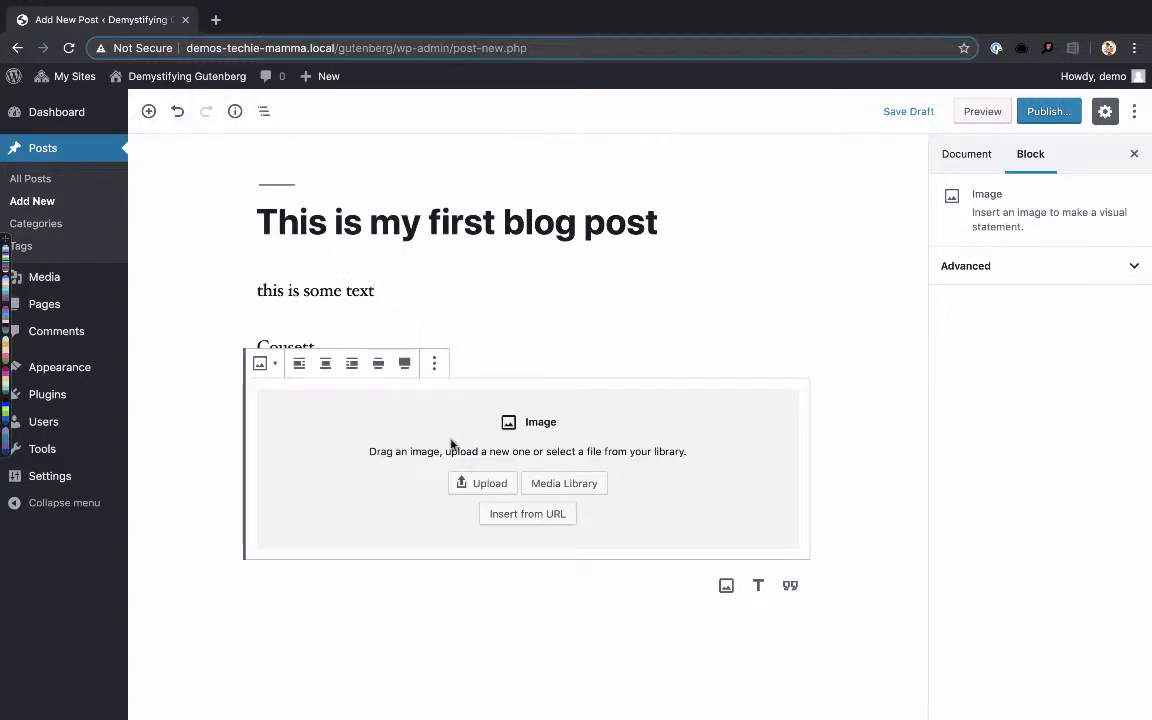
- Upload asfalt-dark.png from the Downloads folder to the media library and place it in the image block
{"action": "left_click", "coordinate": [566, 483]}
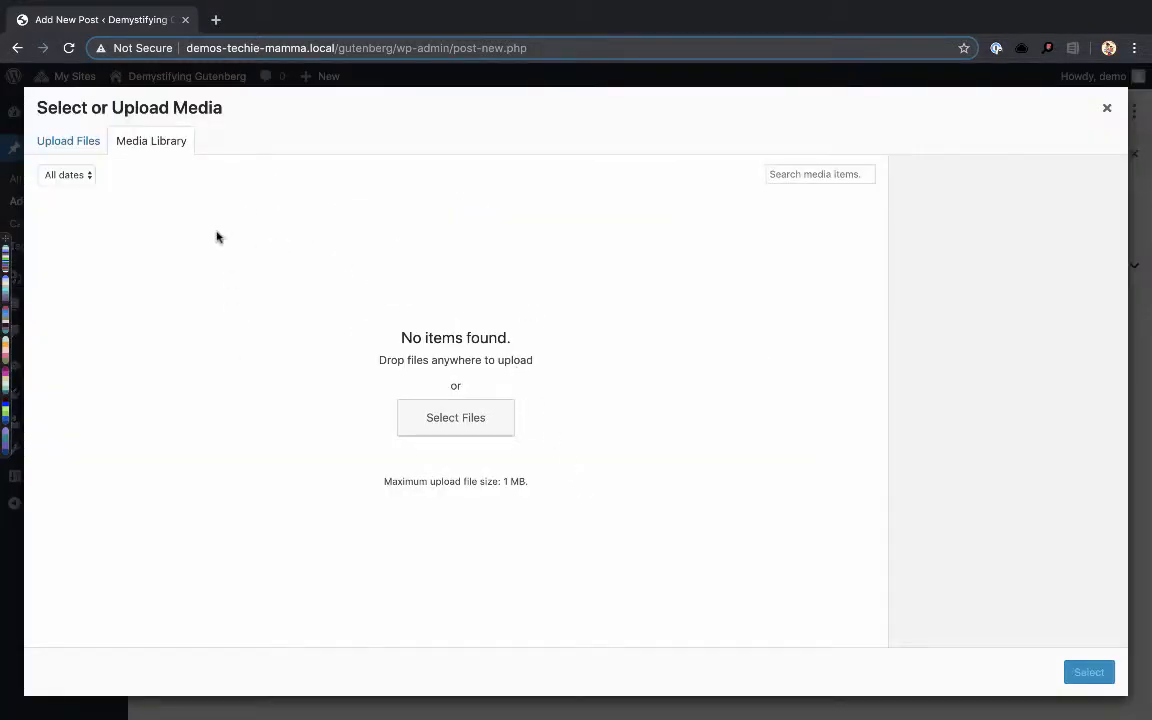
{"action": "left_click", "coordinate": [83, 139]}
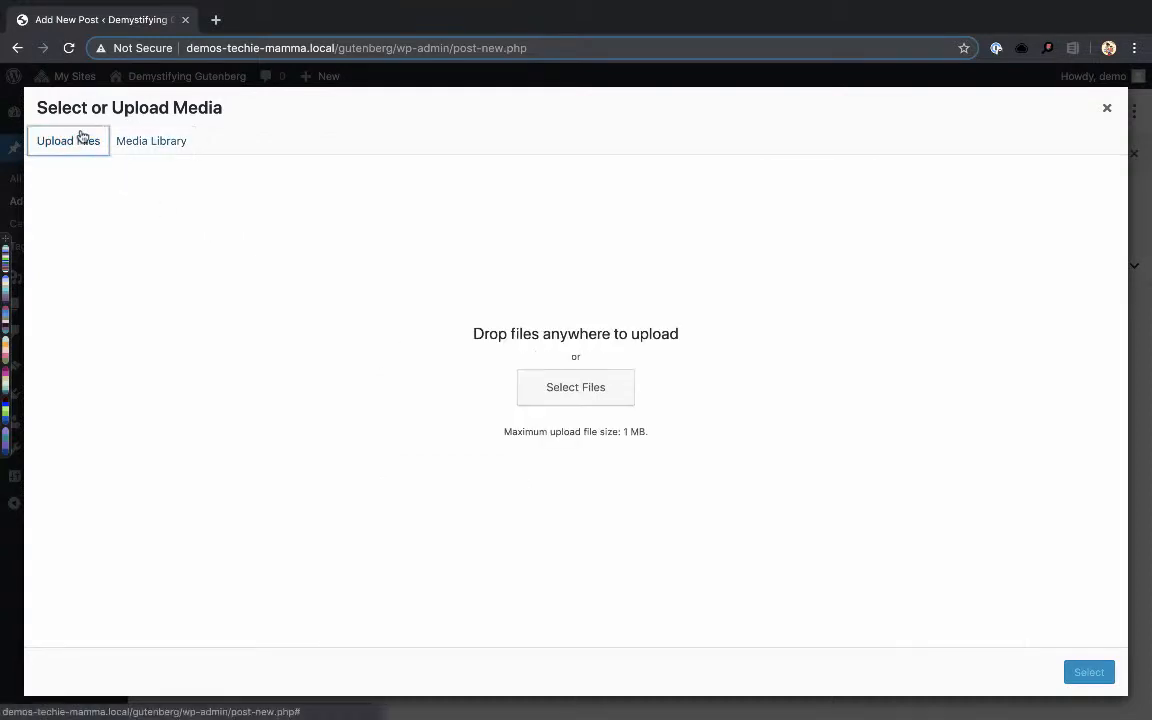
{"action": "left_click", "coordinate": [566, 397]}
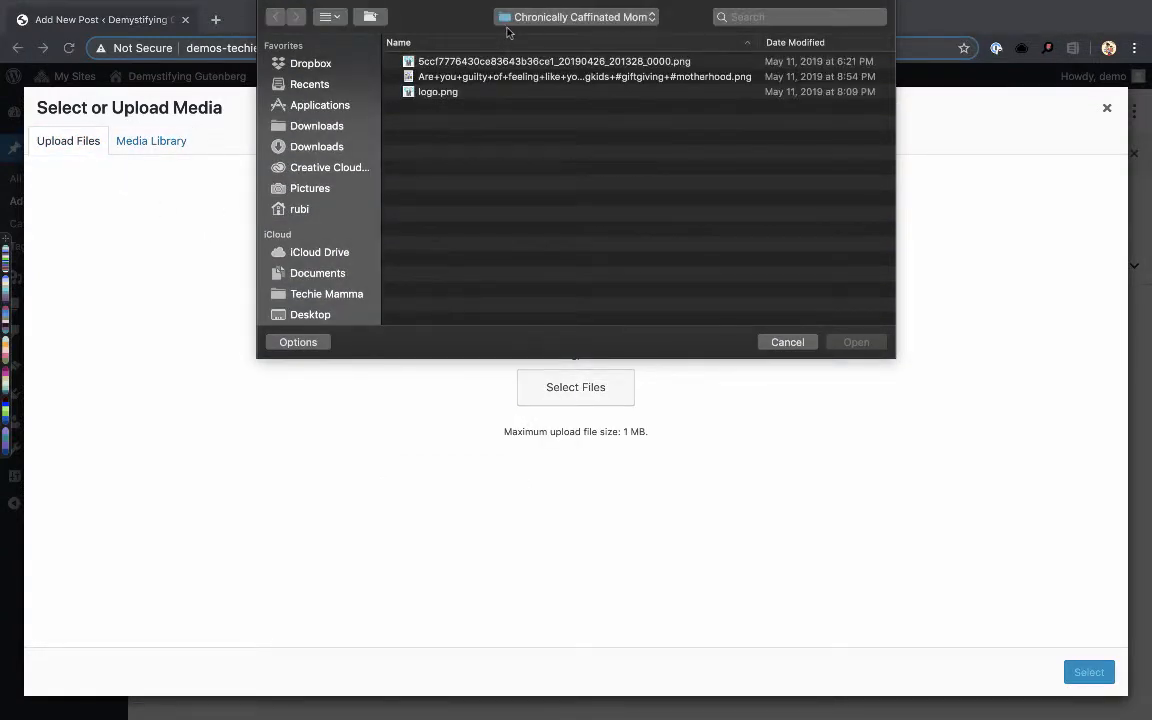
{"action": "left_click", "coordinate": [307, 128]}
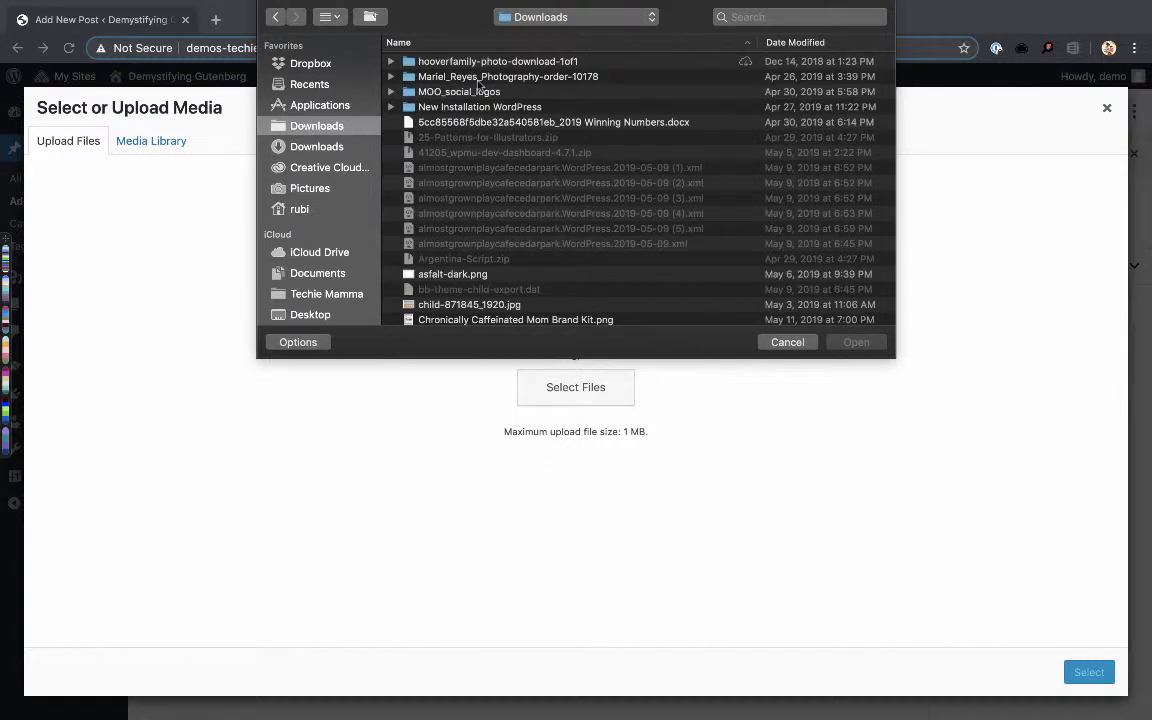
{"action": "left_click", "coordinate": [463, 276]}
{"action": "key", "text": "space"}
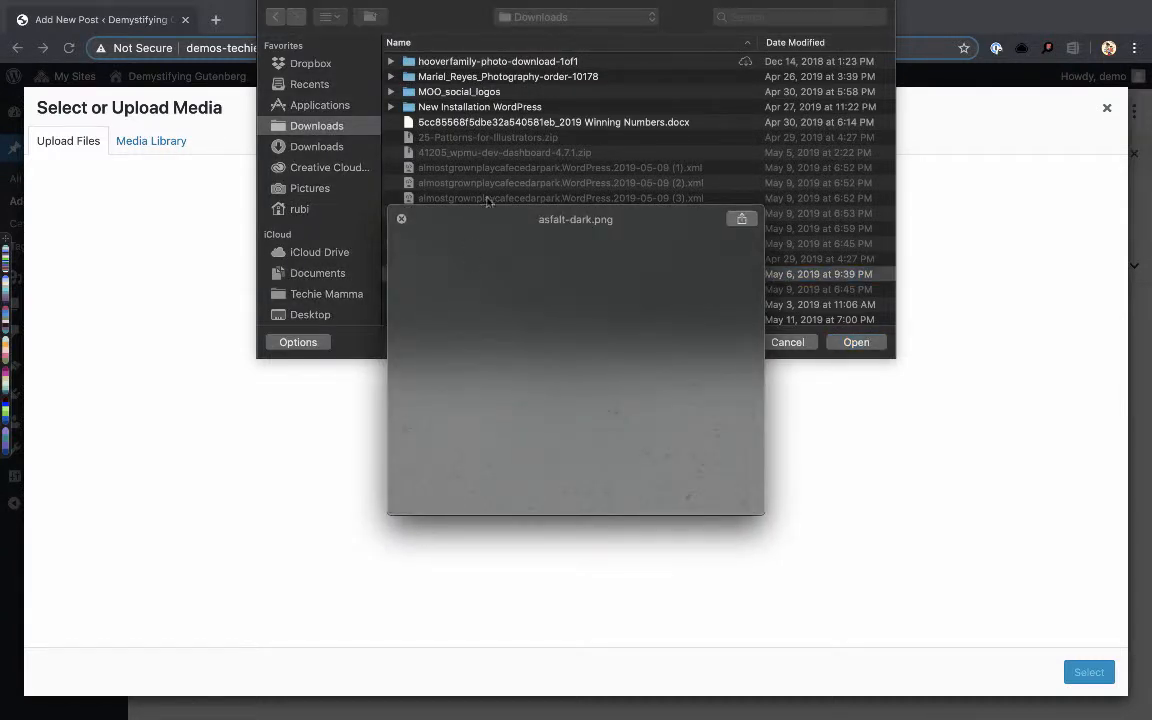
{"action": "key", "text": "space"}
{"action": "left_click", "coordinate": [856, 342]}
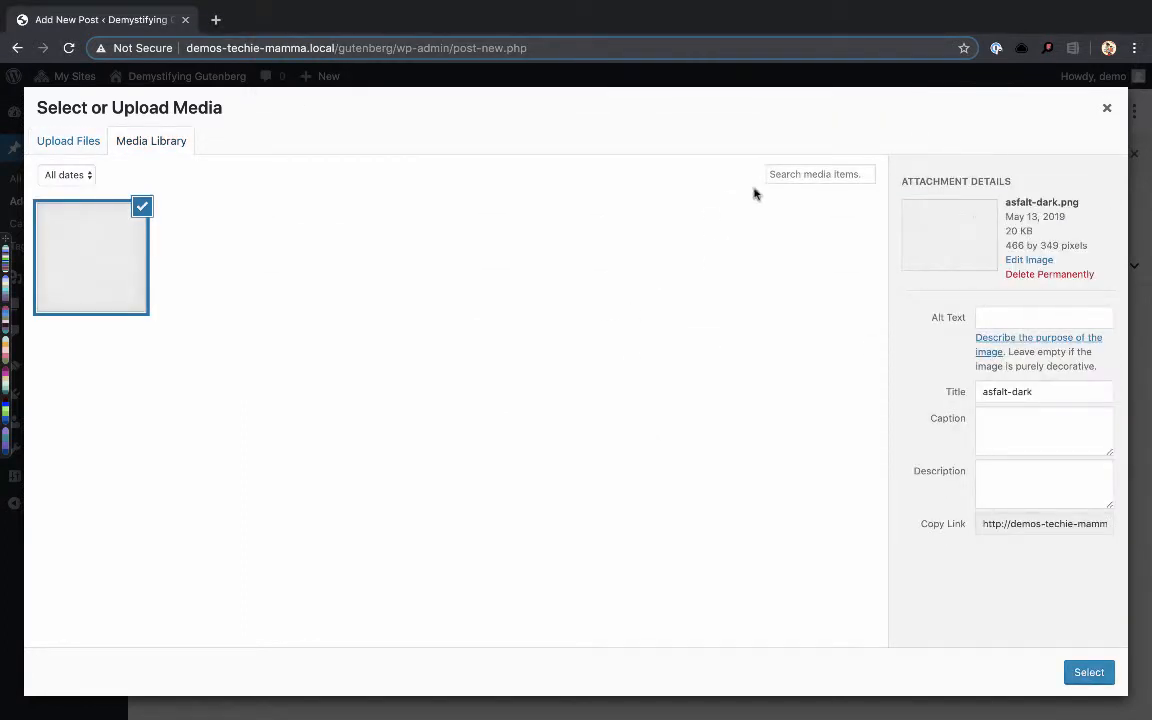
{"action": "left_click", "coordinate": [1076, 673]}
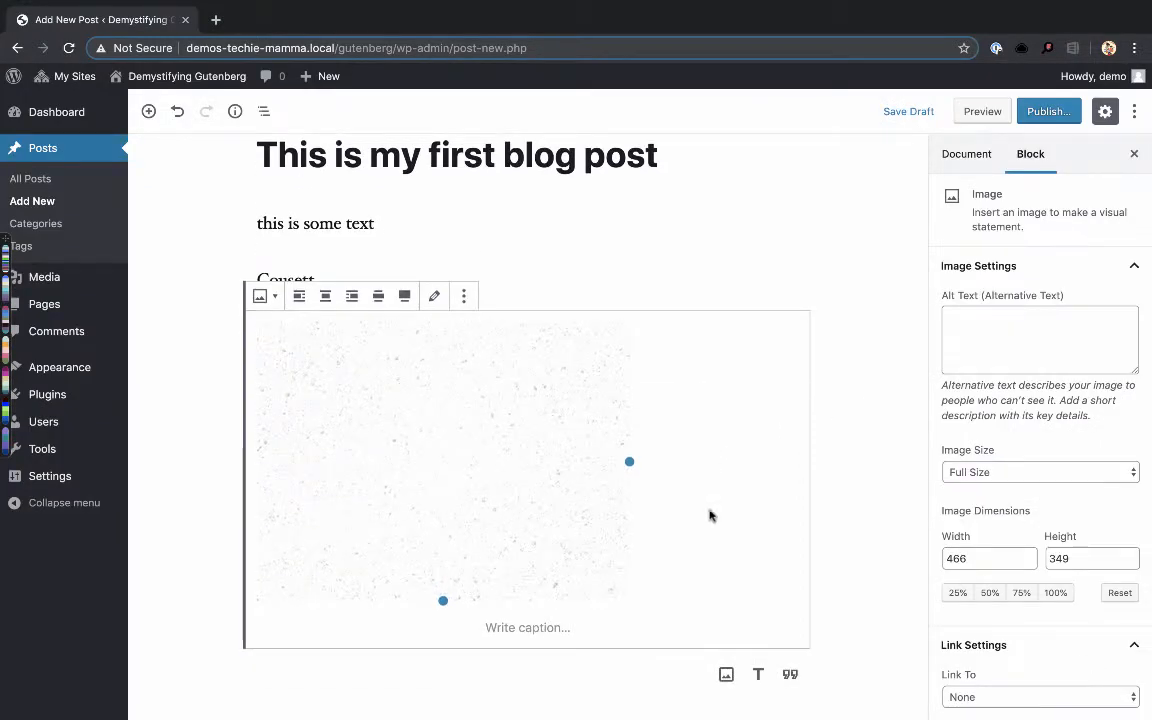
{"action": "mouse_move", "coordinate": [763, 5]}
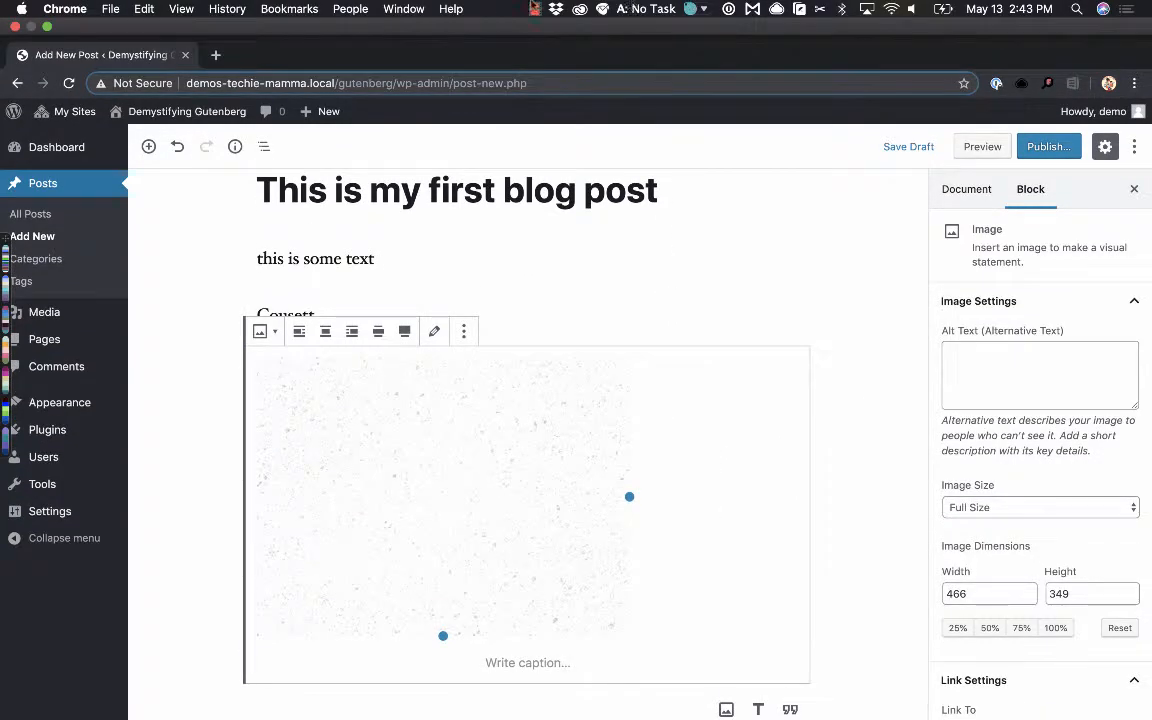
{"action": "left_click", "coordinate": [535, 9]}
{"action": "left_click", "coordinate": [586, 44]}
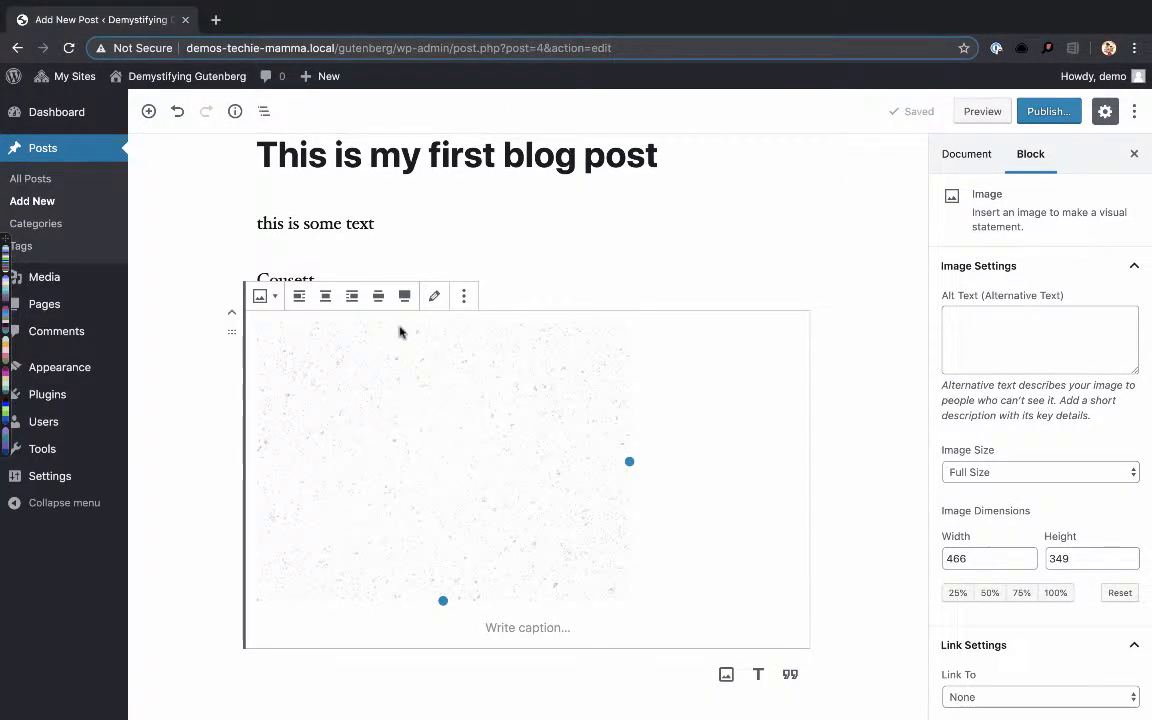
- Try the center, right, left and wide width alignments on the image block
{"action": "left_click", "coordinate": [325, 300]}
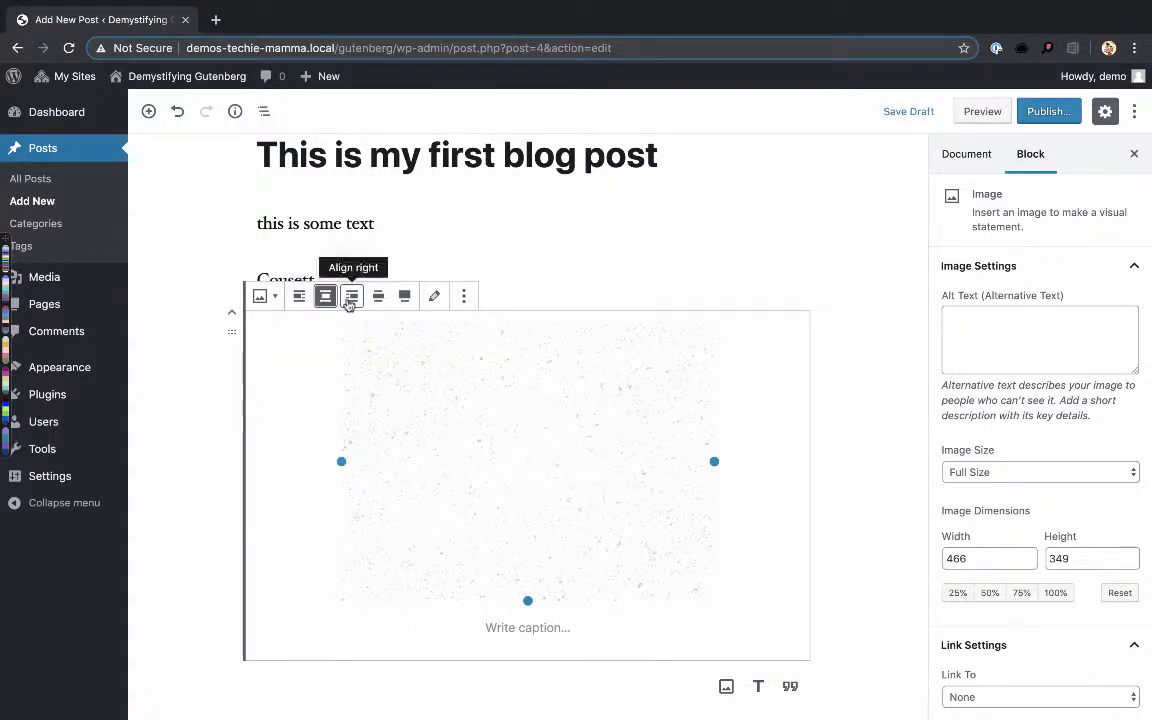
{"action": "left_click", "coordinate": [349, 300]}
{"action": "left_click", "coordinate": [620, 296]}
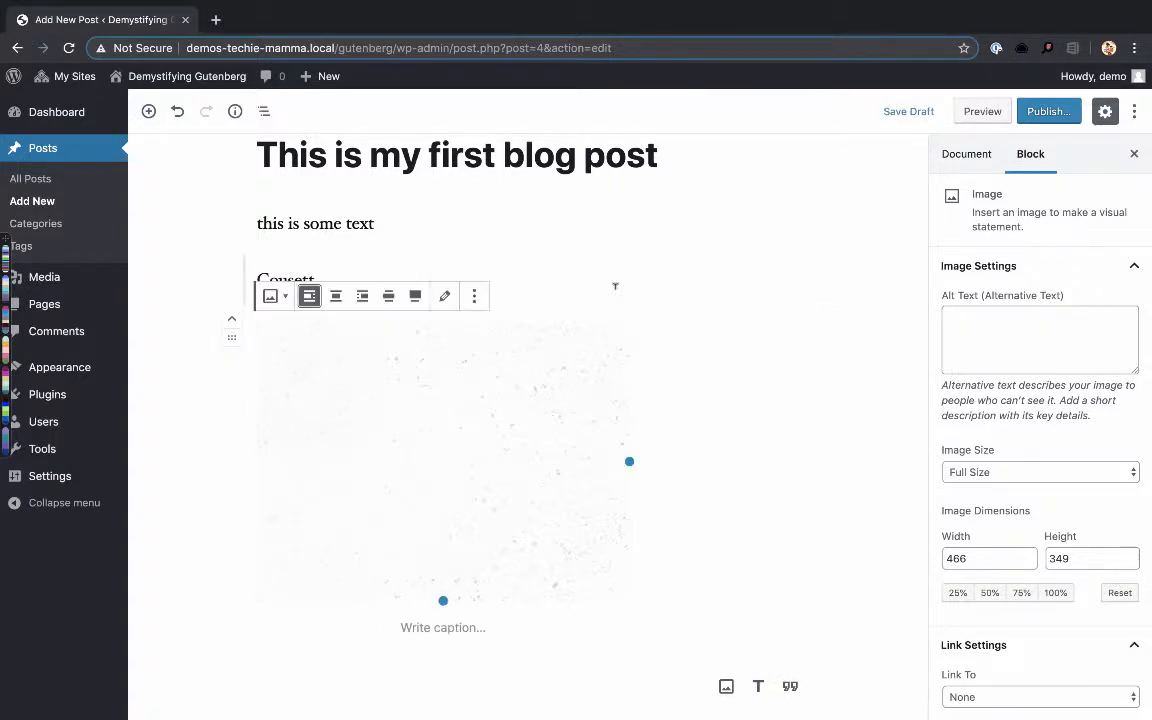
{"action": "left_click", "coordinate": [392, 297]}
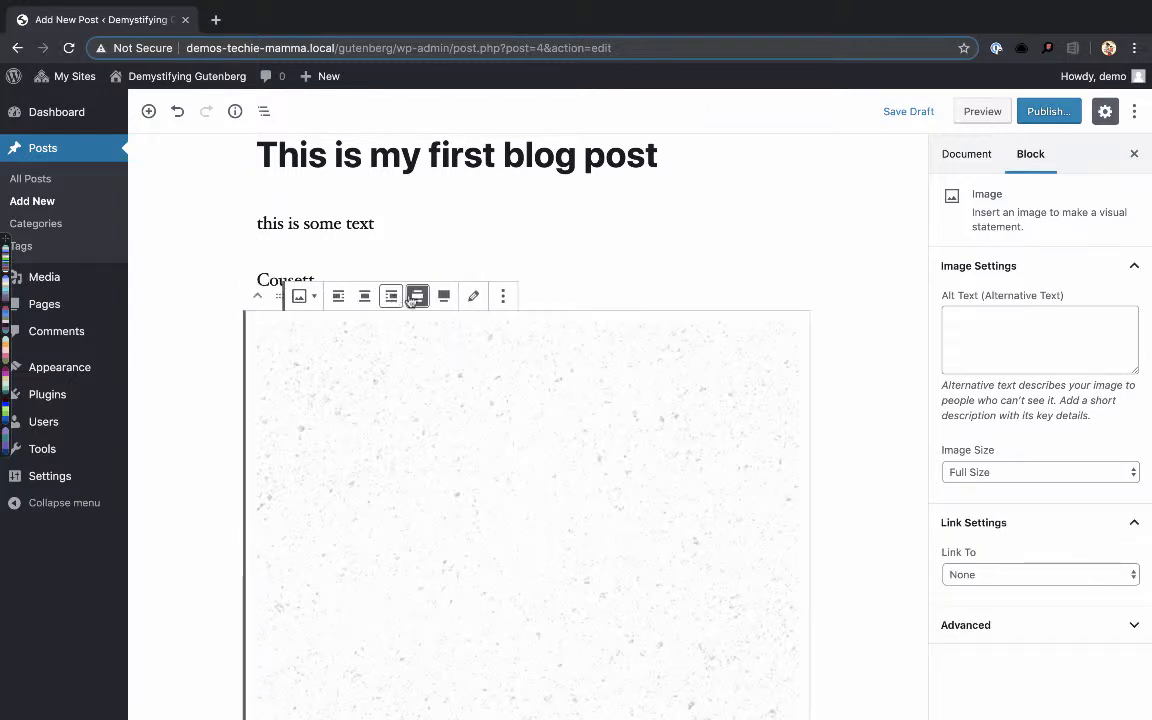
{"action": "scroll", "coordinate": [509, 388], "scroll_direction": "down", "scroll_amount": 2}
{"action": "scroll", "coordinate": [510, 389], "scroll_direction": "up", "scroll_amount": 2}
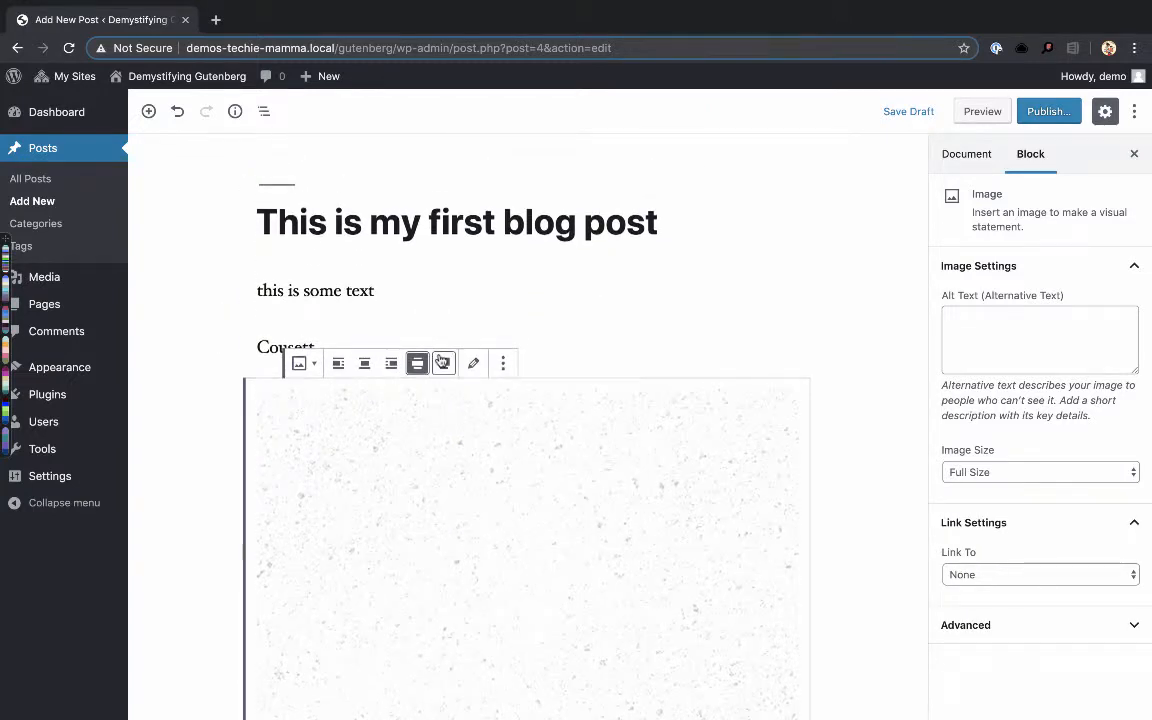
- Set the image block to full width and look over the enlarged image
{"action": "left_click", "coordinate": [443, 360]}
{"action": "scroll", "coordinate": [506, 429], "scroll_direction": "down", "scroll_amount": 3}
{"action": "scroll", "coordinate": [517, 447], "scroll_direction": "down", "scroll_amount": 3}
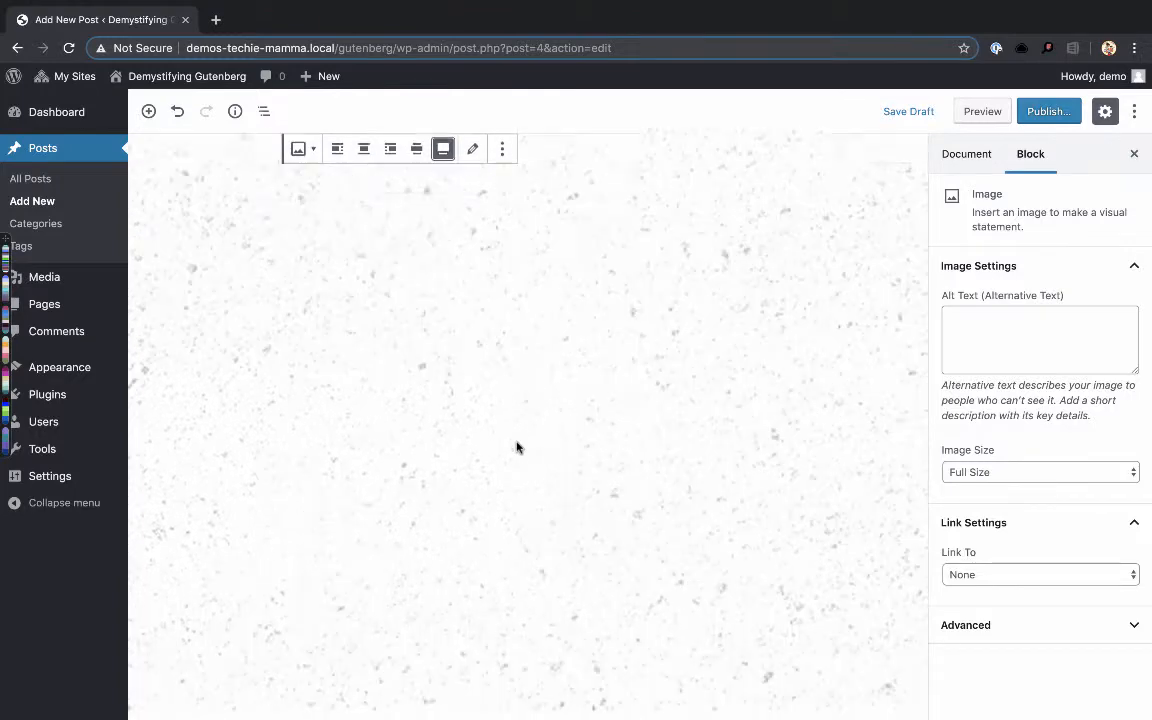
{"action": "scroll", "coordinate": [517, 447], "scroll_direction": "up", "scroll_amount": 4}
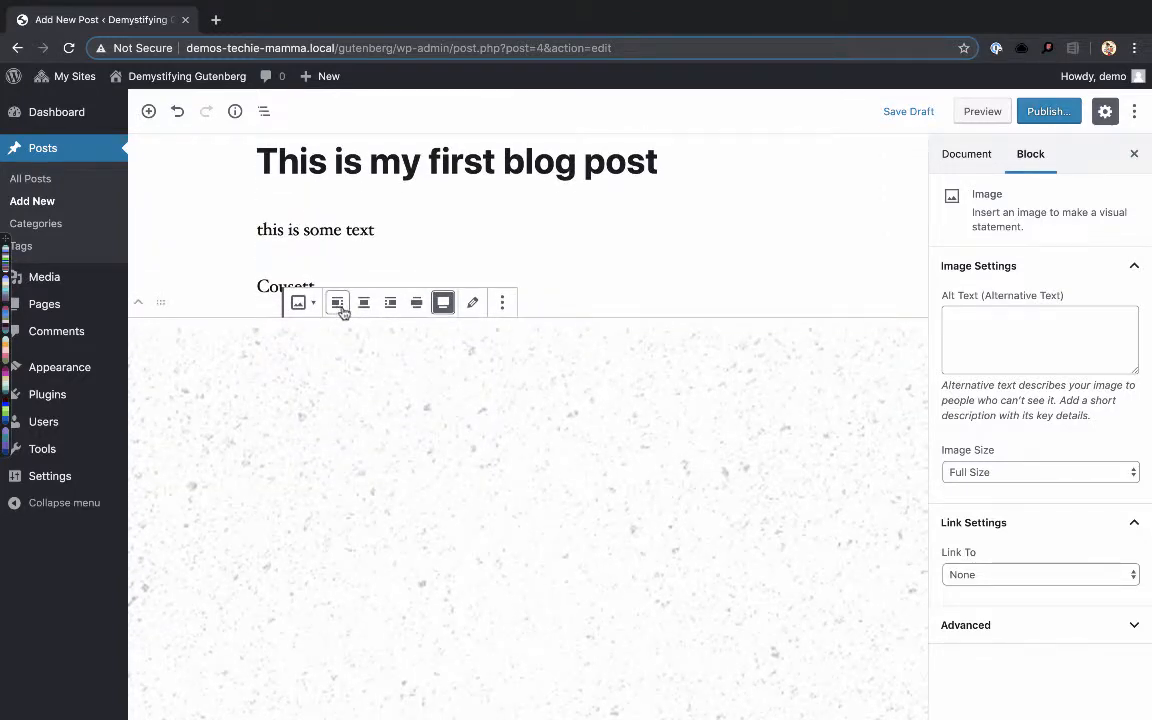
- Transform the full-width image into a Cover block and enter "this is a title" as its overlay text
{"action": "left_click", "coordinate": [303, 305]}
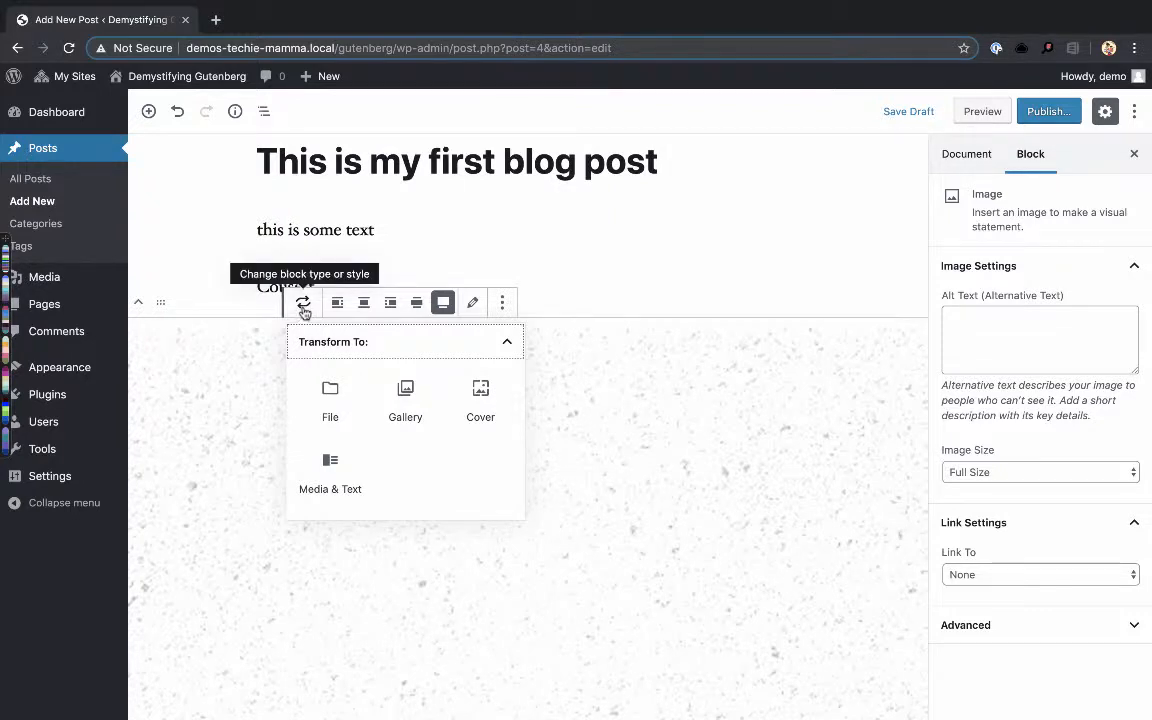
{"action": "left_click", "coordinate": [481, 401]}
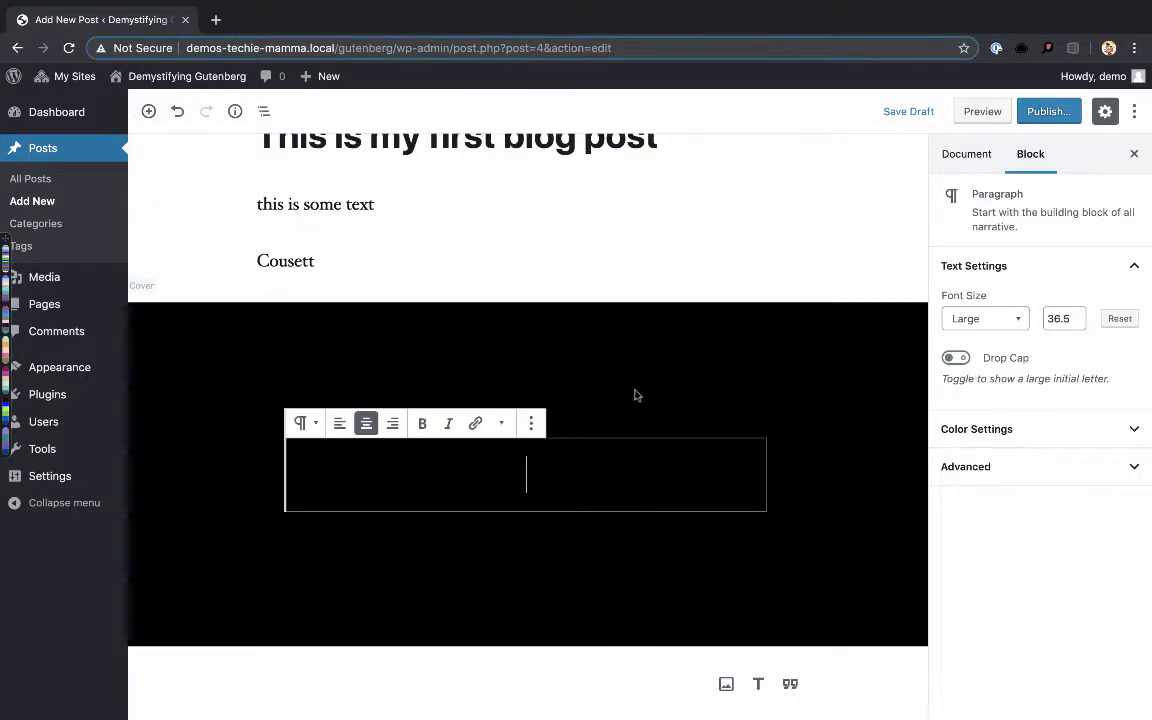
{"action": "type", "text": "this is"}
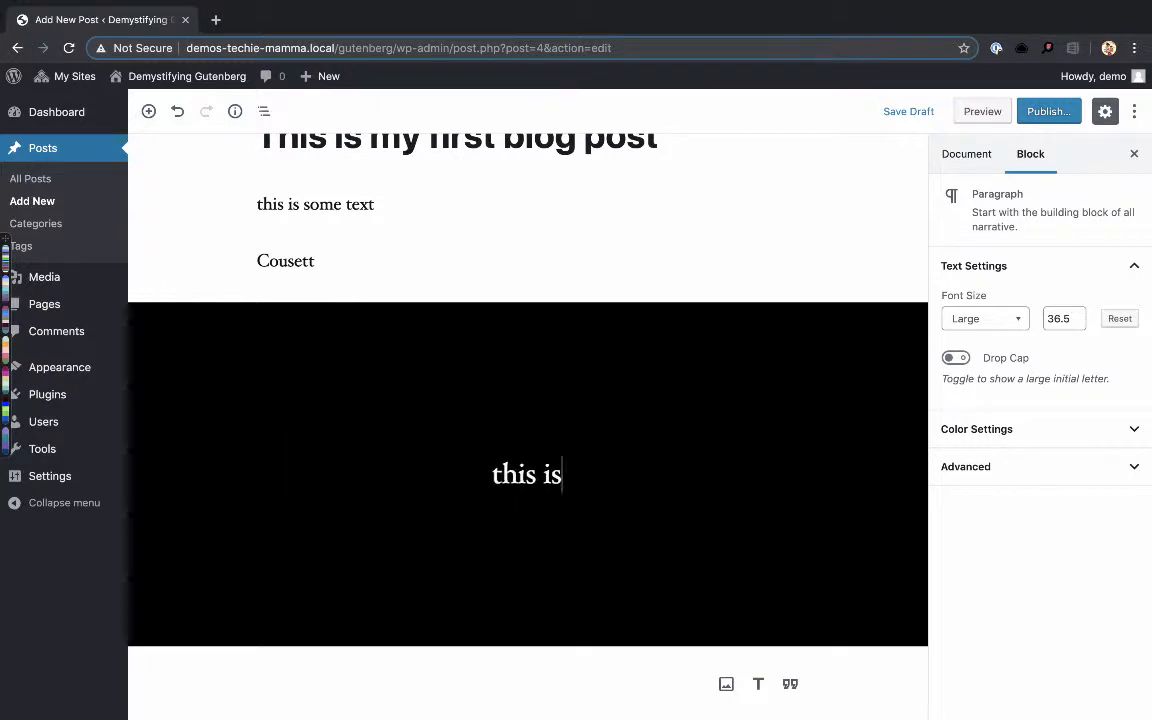
{"action": "type", "text": " a title"}
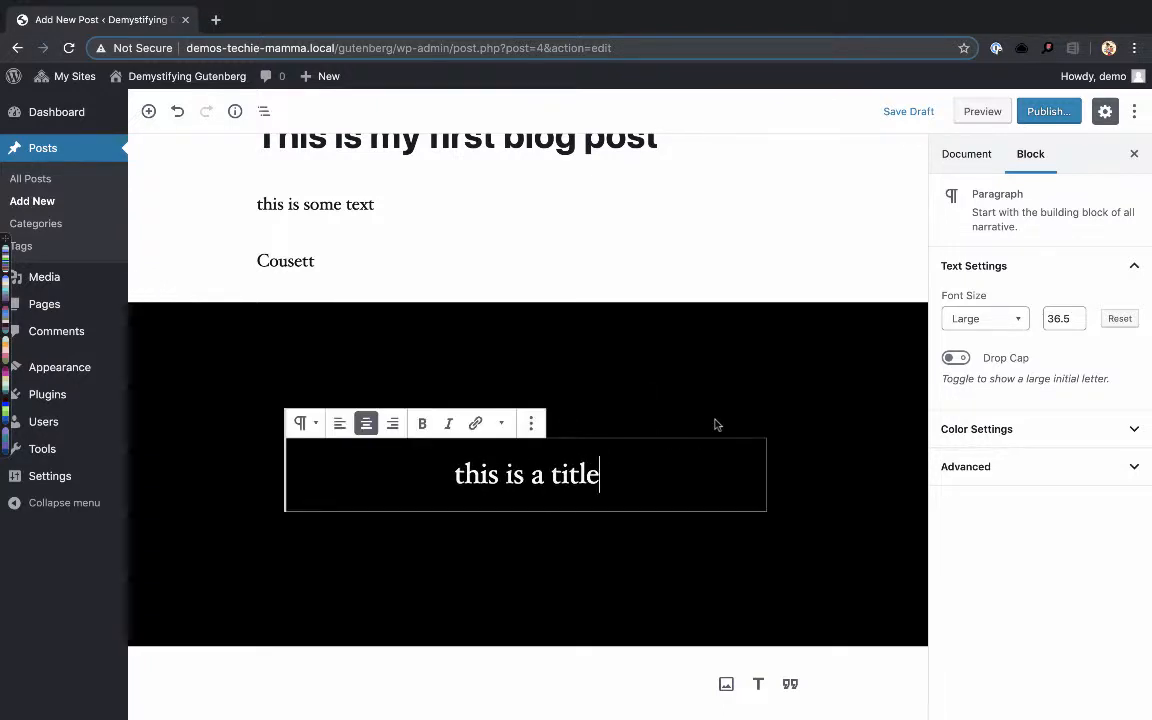
- Transform the Cover block back into an image and convert that image into a Media & Text block
{"action": "left_click", "coordinate": [694, 380]}
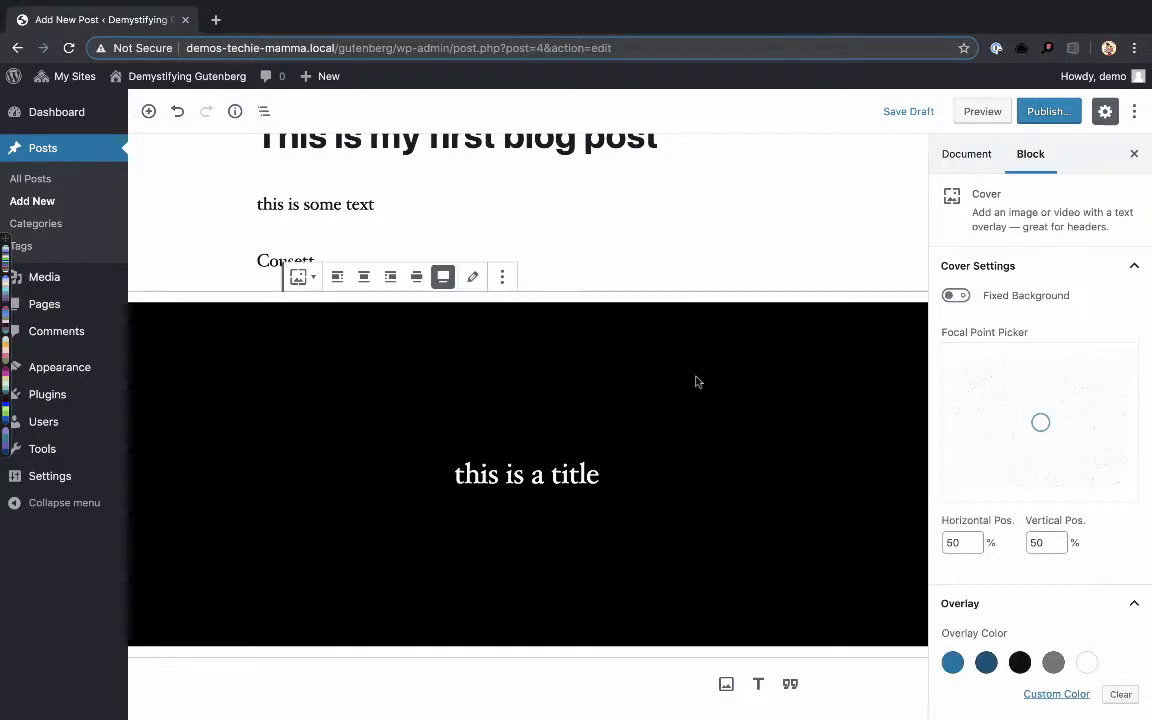
{"action": "left_click", "coordinate": [312, 282]}
{"action": "left_click", "coordinate": [340, 380]}
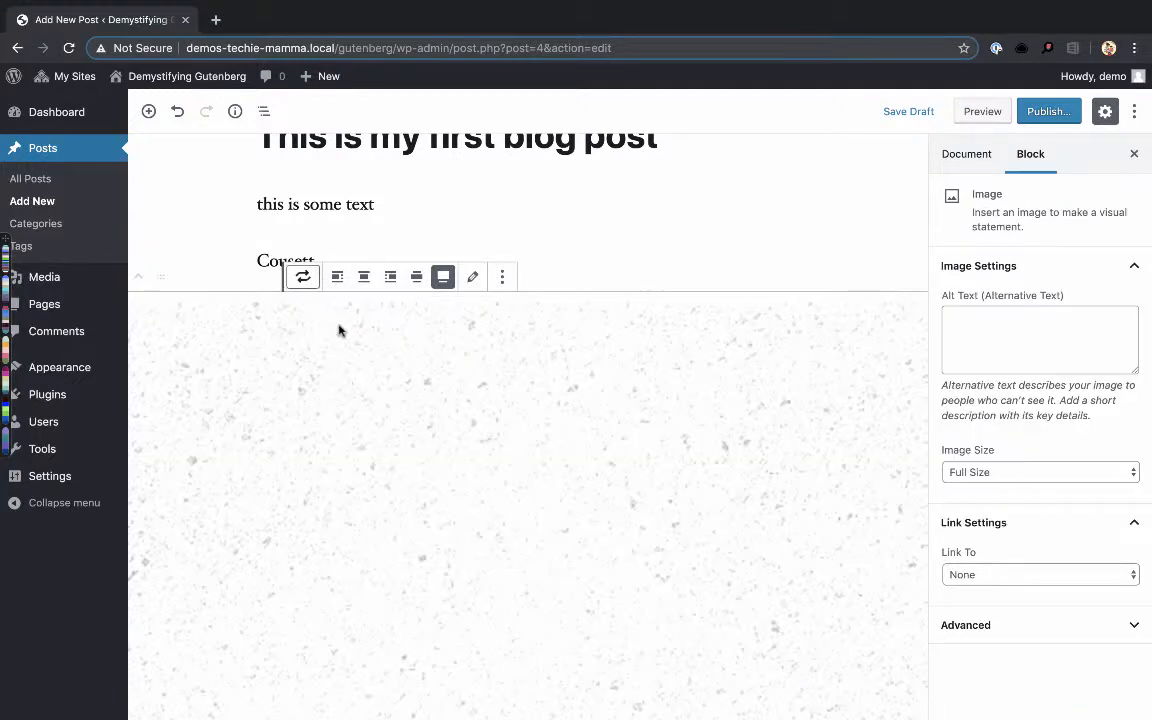
{"action": "left_click", "coordinate": [302, 280]}
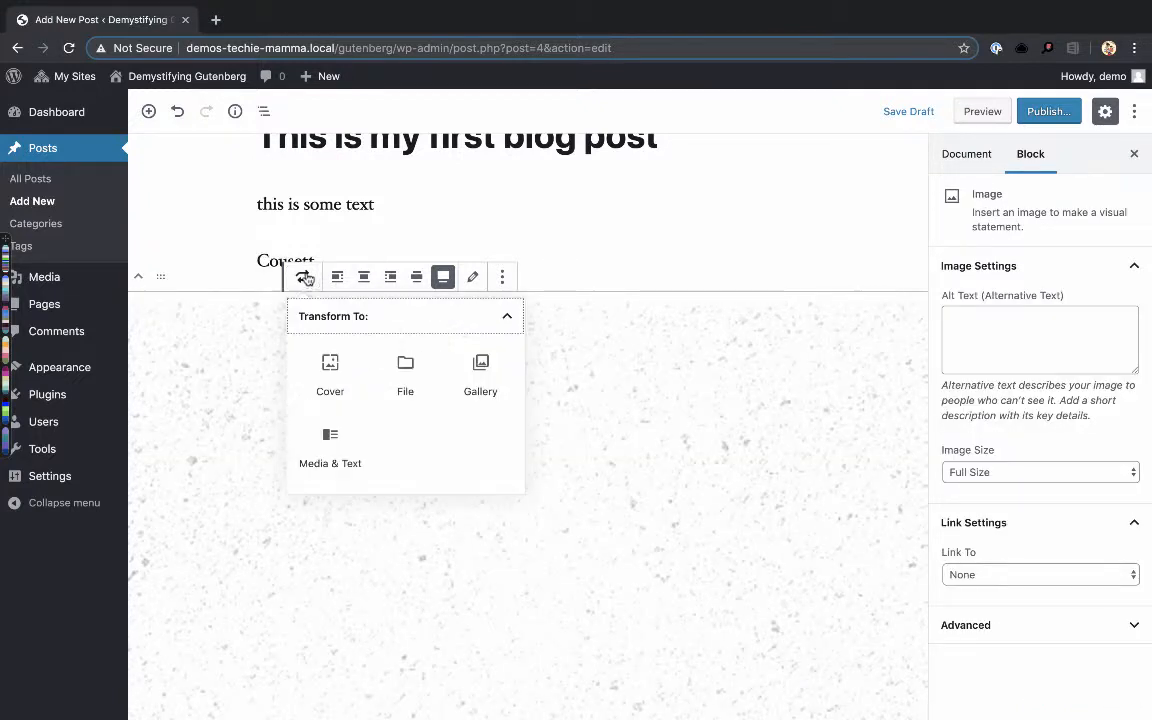
{"action": "left_click", "coordinate": [325, 466]}
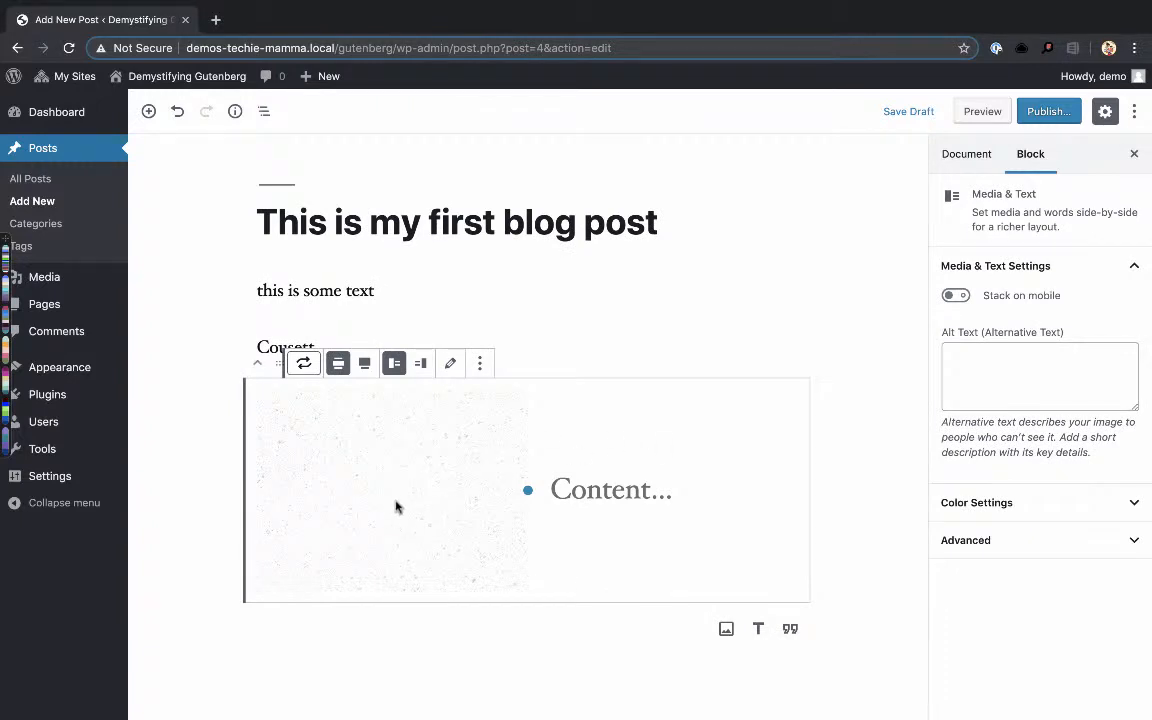
- Enter "this is some content" as the paragraph beside the image in the Media & Text block
{"action": "left_click", "coordinate": [621, 470]}
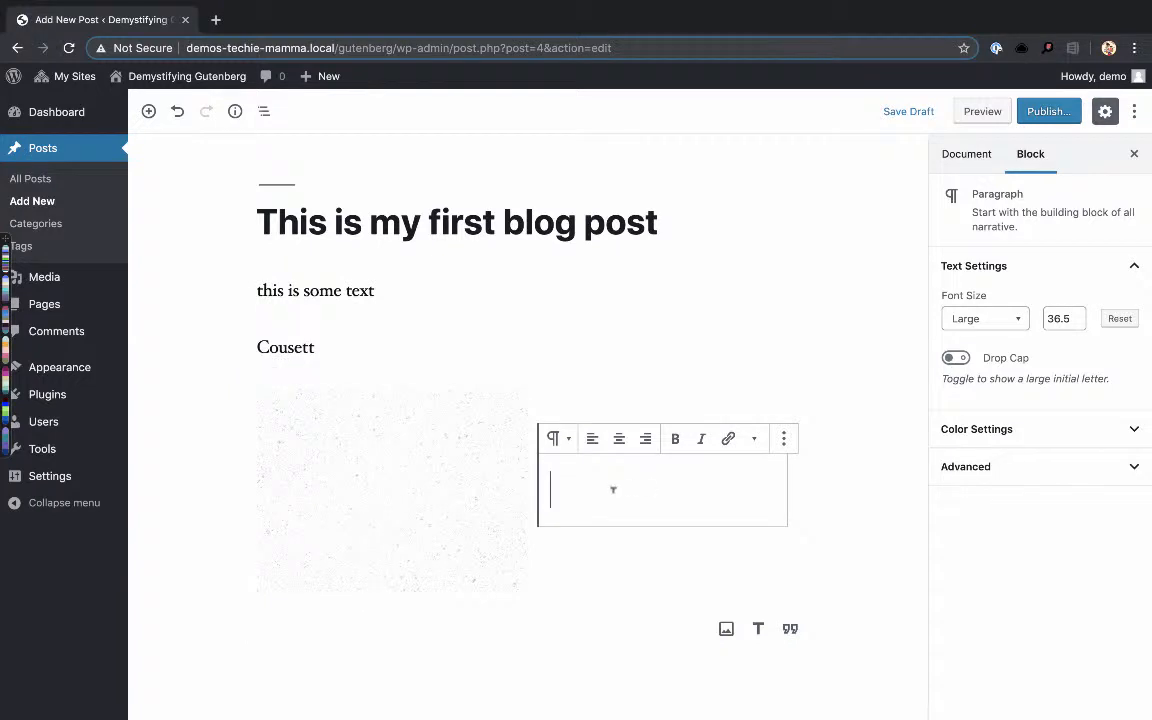
{"action": "left_click", "coordinate": [555, 441]}
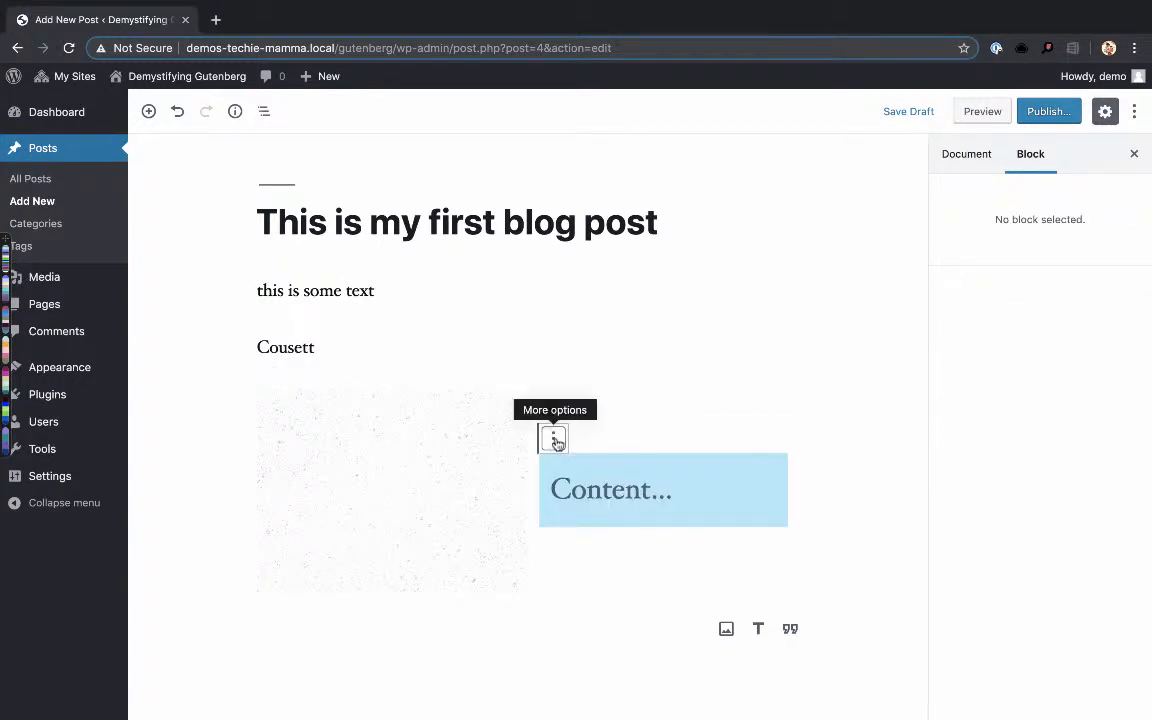
{"action": "left_click", "coordinate": [555, 439]}
{"action": "left_click", "coordinate": [553, 474]}
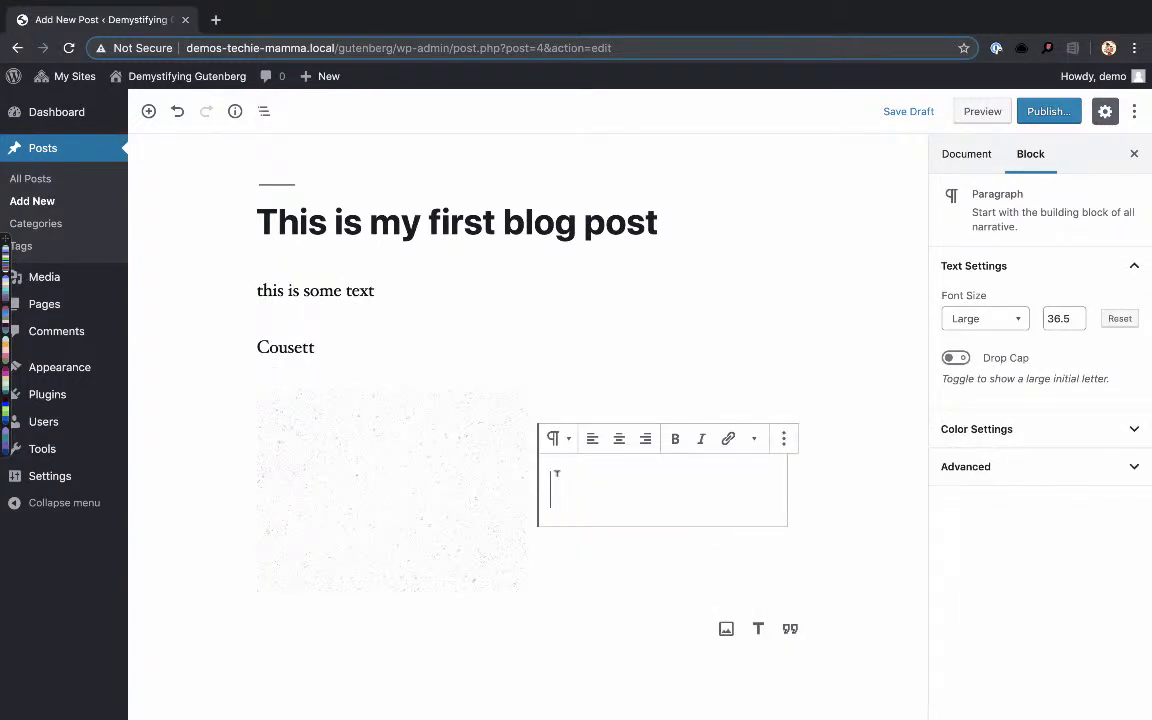
{"action": "type", "text": "this is some"}
{"action": "key", "text": "BackSpace"}
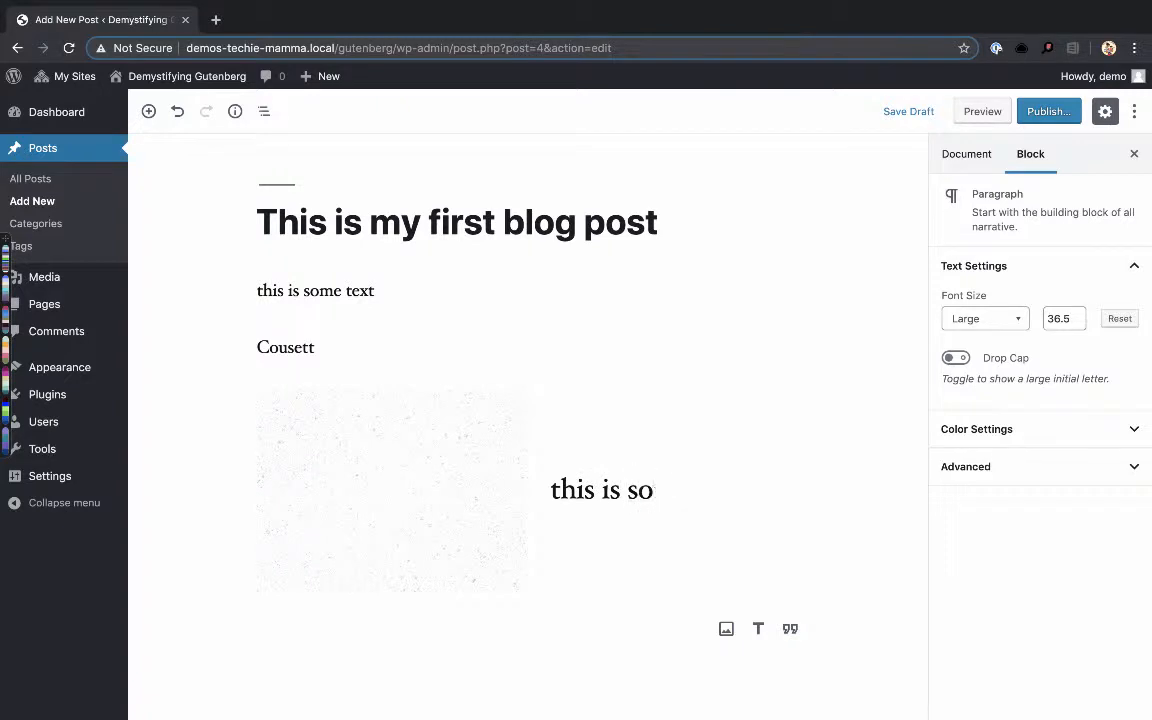
{"action": "type", "text": "me content"}
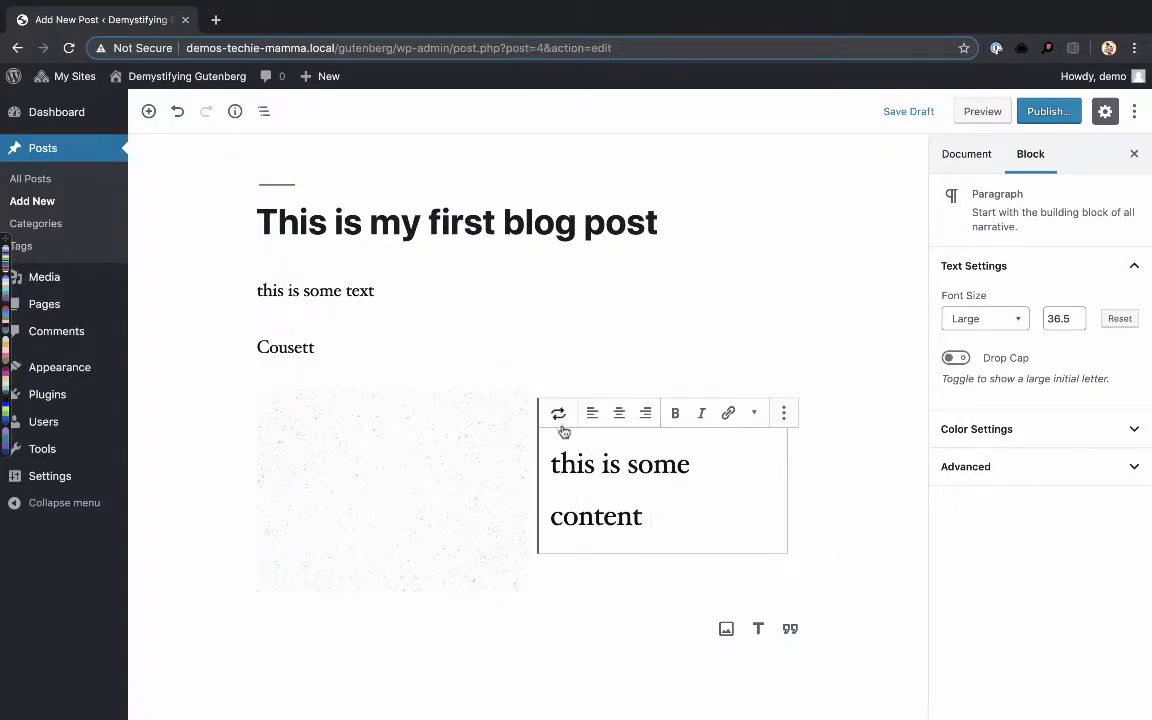
- Transform the "this is some content" paragraph into a list and convert it back to a paragraph
{"action": "left_click", "coordinate": [556, 414]}
{"action": "left_click", "coordinate": [663, 505]}
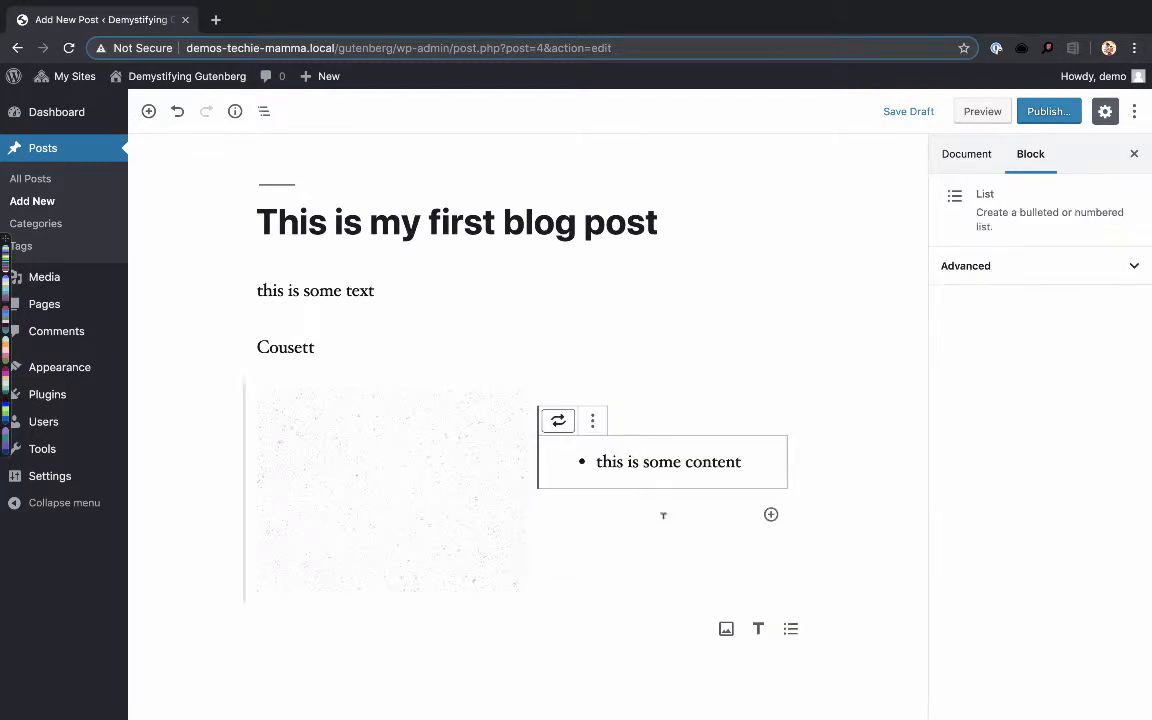
{"action": "left_click", "coordinate": [558, 421]}
{"action": "left_click", "coordinate": [597, 528]}
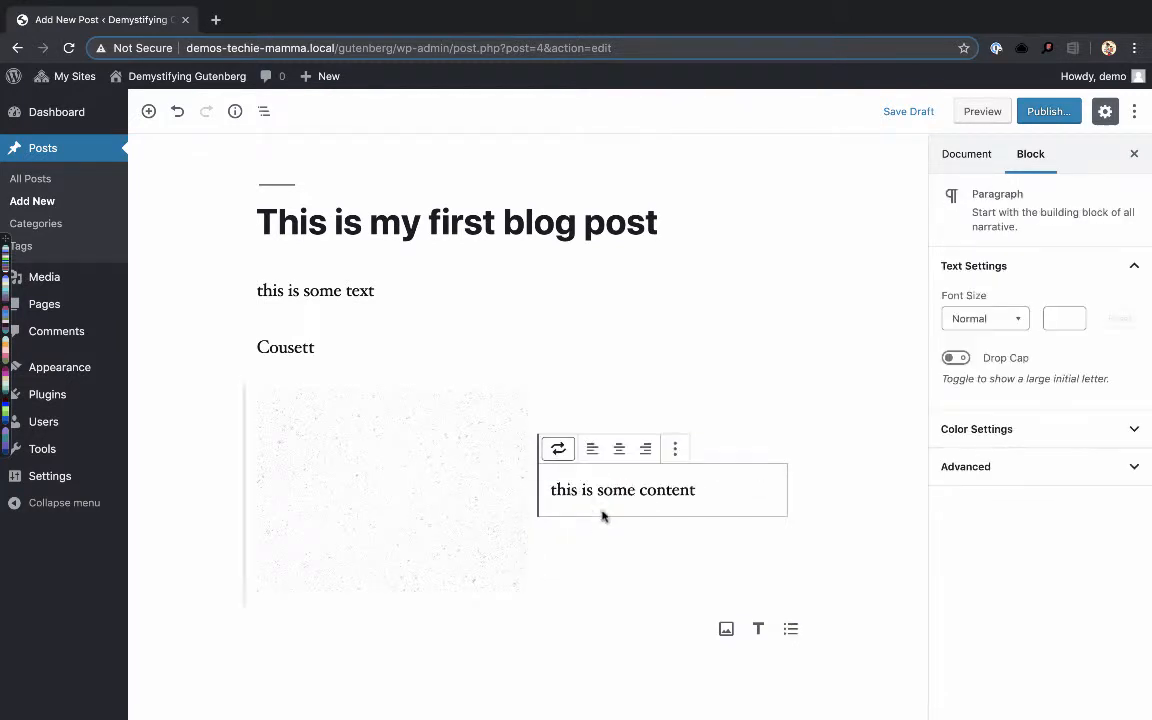
{"action": "left_click", "coordinate": [709, 489]}
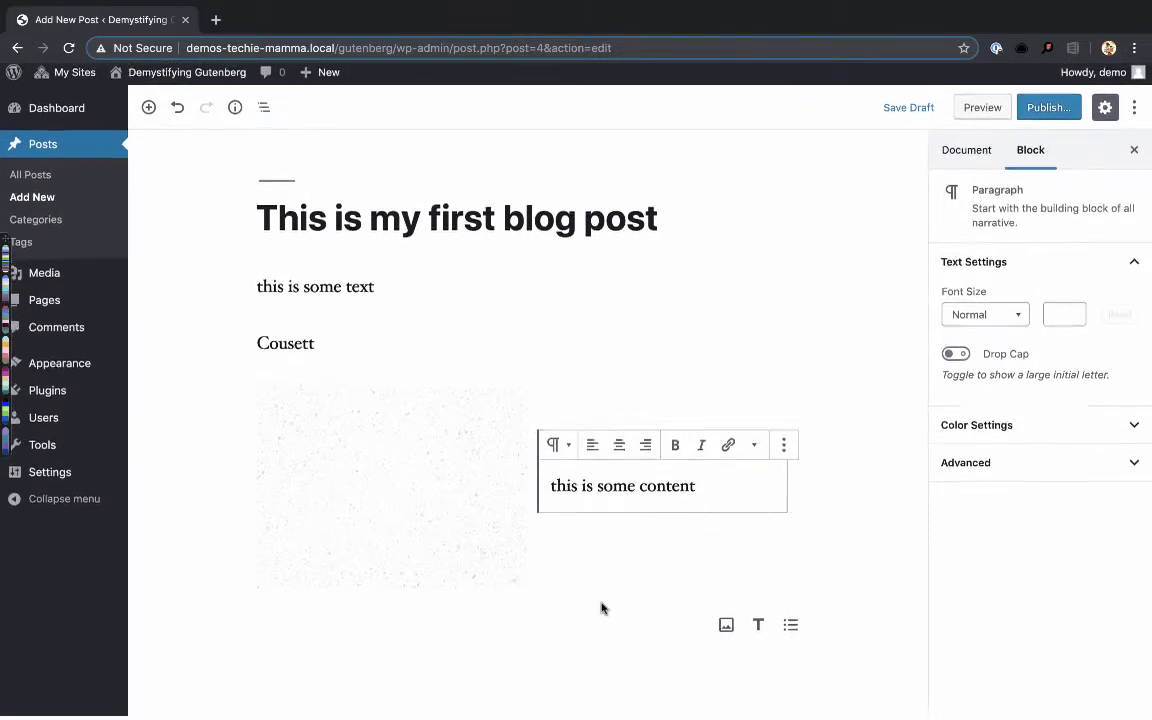
- Add an empty List block below the Media & Text block
{"action": "left_click", "coordinate": [364, 620]}
{"action": "left_click", "coordinate": [364, 620]}
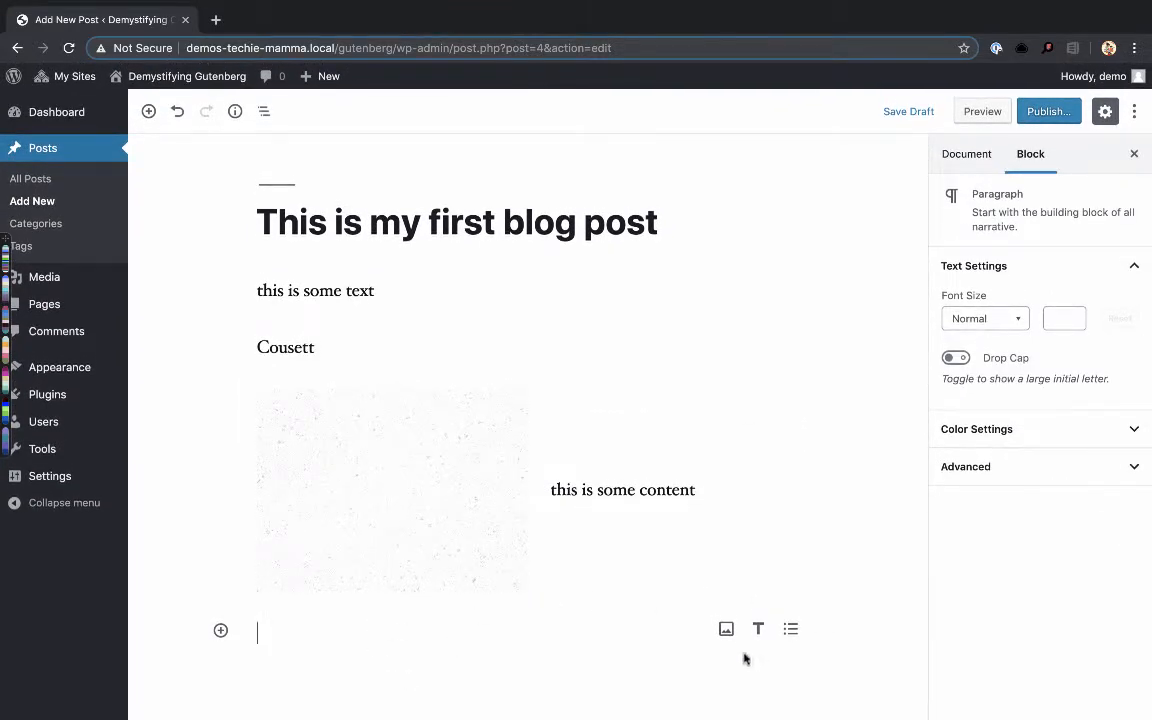
{"action": "left_click", "coordinate": [790, 629]}
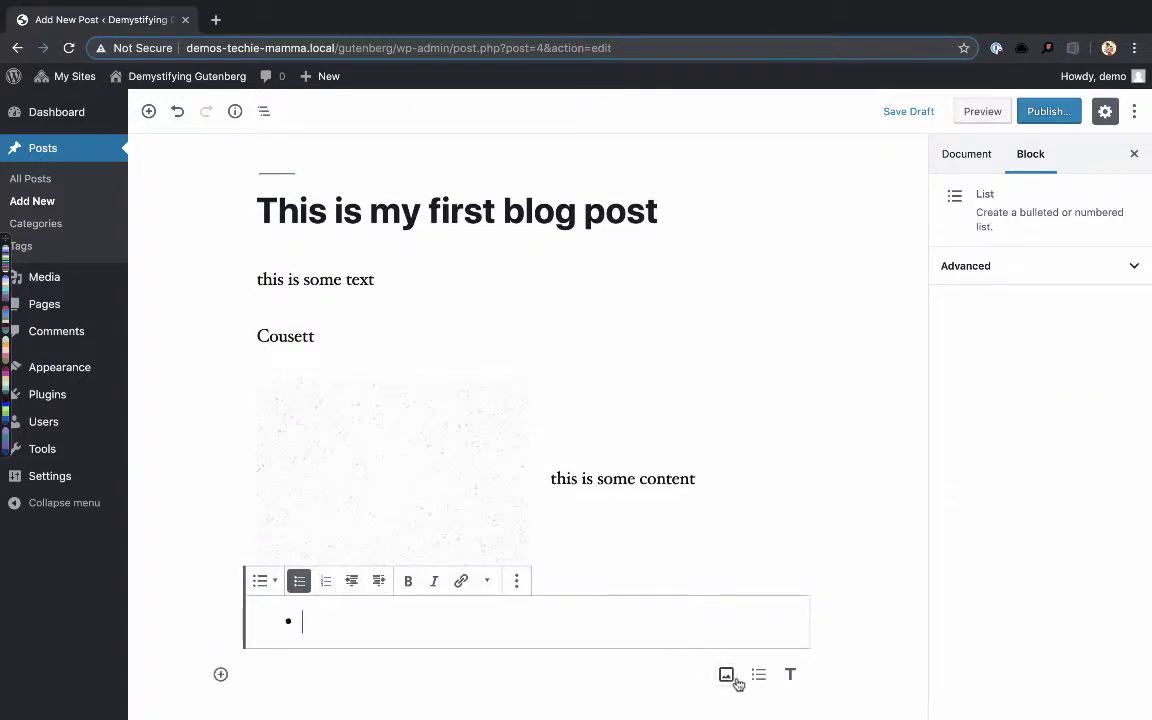
- Insert a Columns block from the layout elements below the empty list
{"action": "left_click", "coordinate": [221, 674]}
{"action": "scroll", "coordinate": [372, 622], "scroll_direction": "down", "scroll_amount": 2}
{"action": "scroll", "coordinate": [372, 622], "scroll_direction": "down", "scroll_amount": 2}
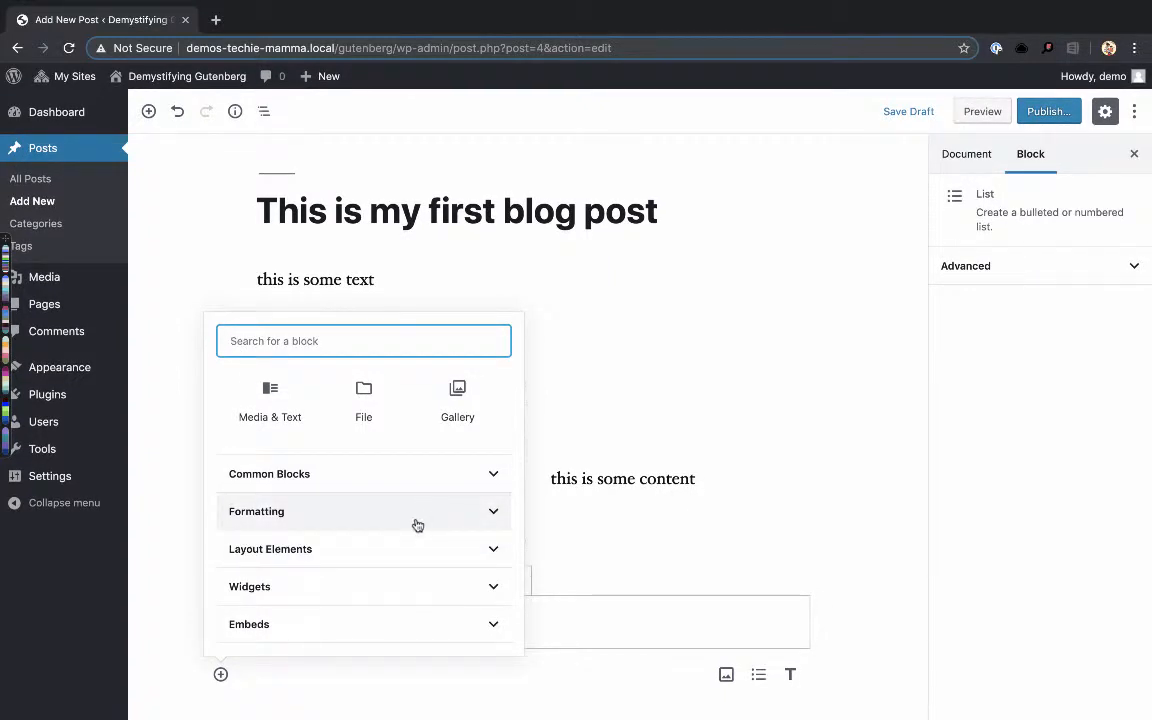
{"action": "left_click", "coordinate": [406, 550]}
{"action": "scroll", "coordinate": [408, 558], "scroll_direction": "down", "scroll_amount": 1}
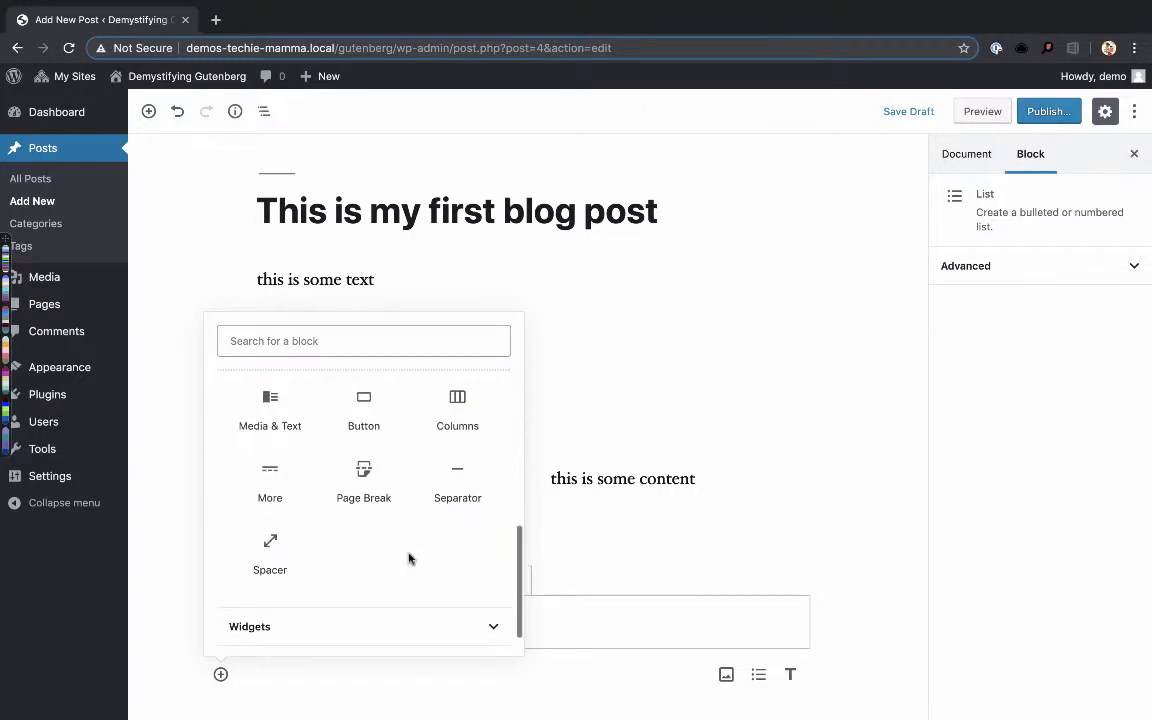
{"action": "scroll", "coordinate": [408, 556], "scroll_direction": "up", "scroll_amount": 1}
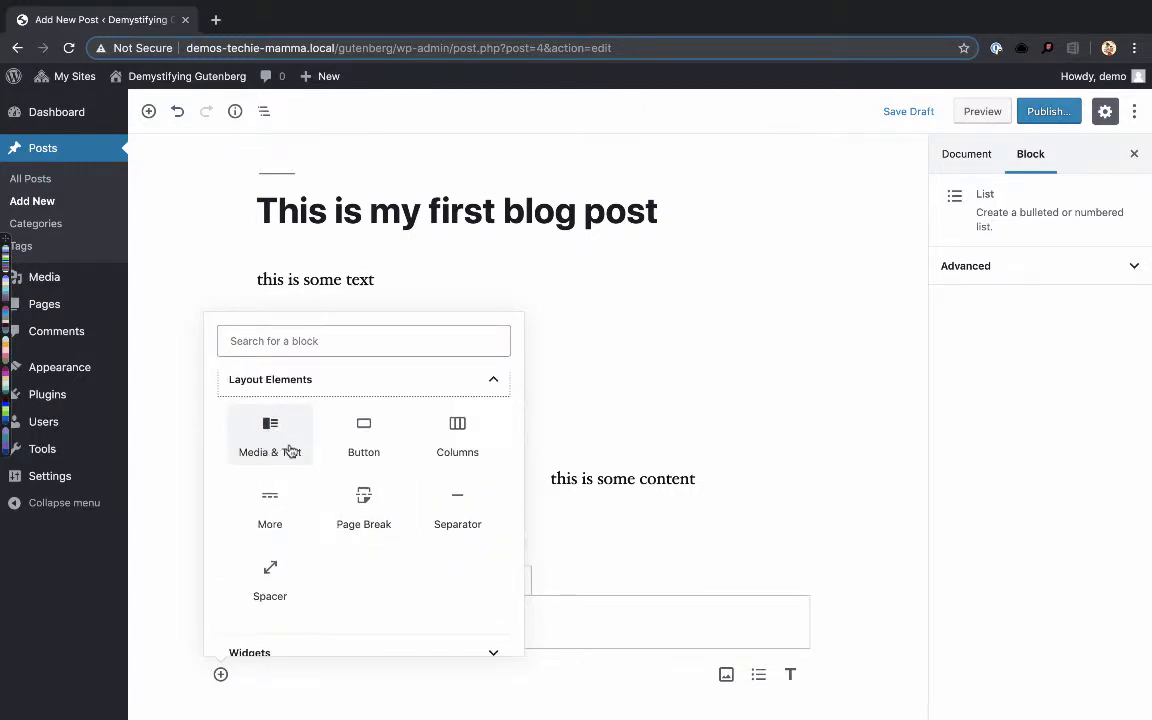
{"action": "left_click", "coordinate": [461, 430]}
- Enter "two column layout" in both columns of the Columns block
{"action": "scroll", "coordinate": [460, 491], "scroll_direction": "down", "scroll_amount": 1}
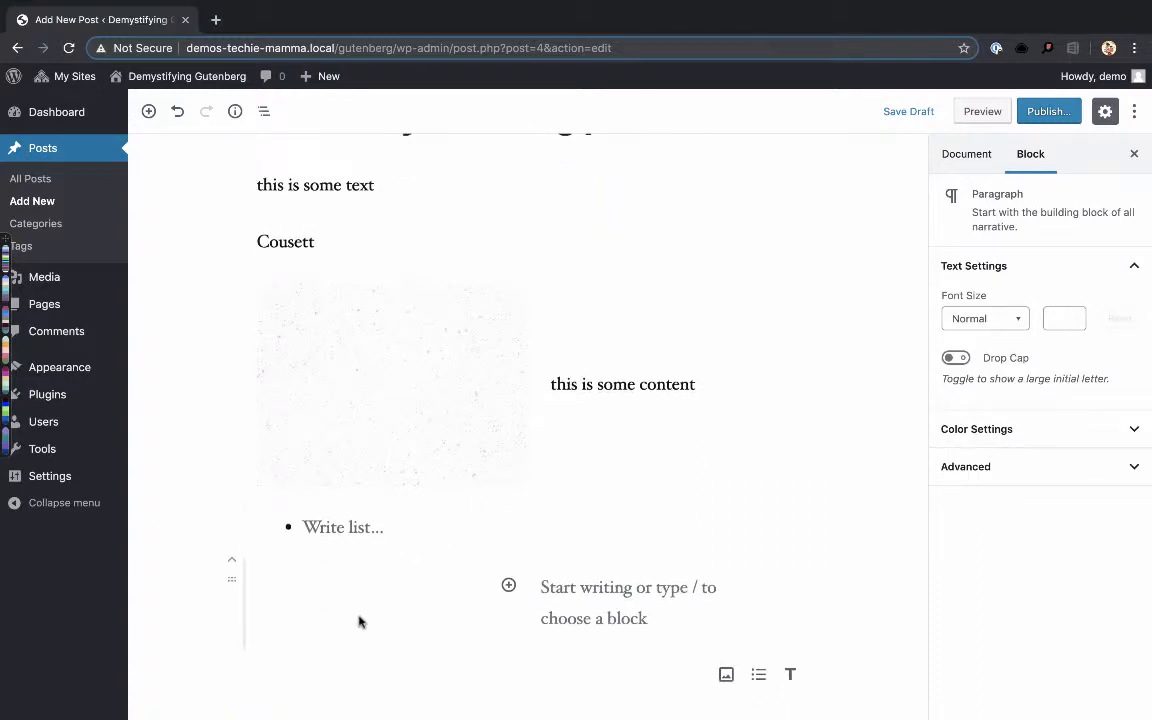
{"action": "left_click", "coordinate": [330, 594]}
{"action": "type", "text": "two column layout"}
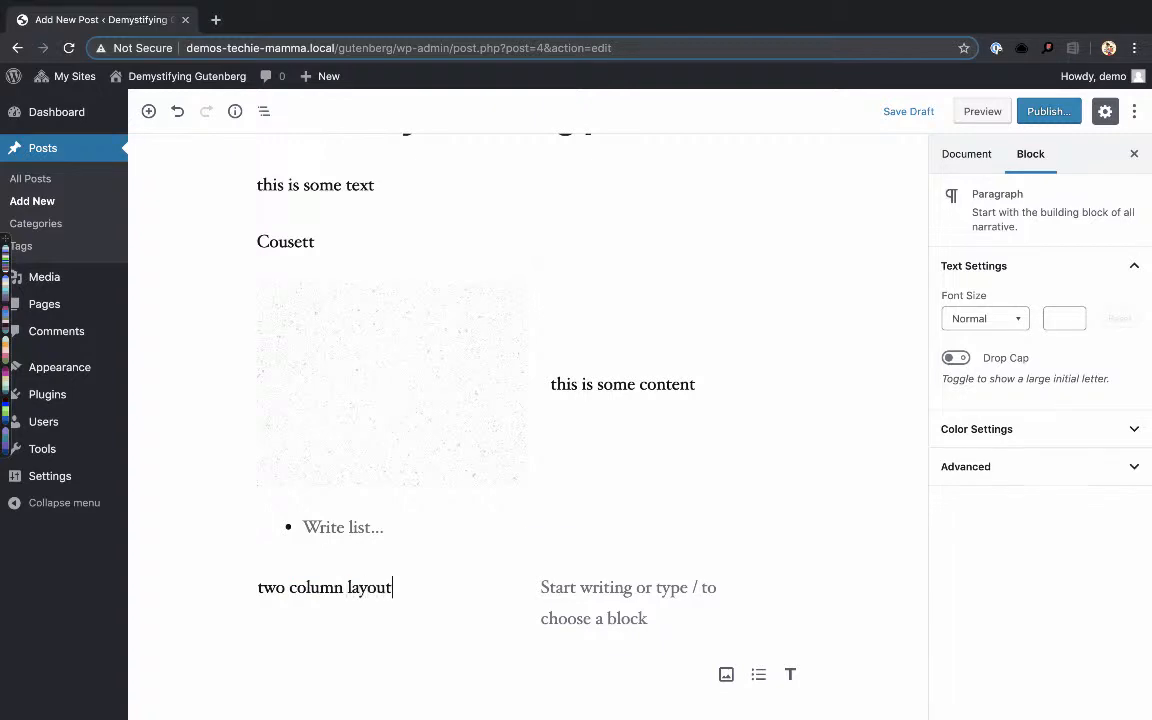
{"action": "key", "text": "Tab"}
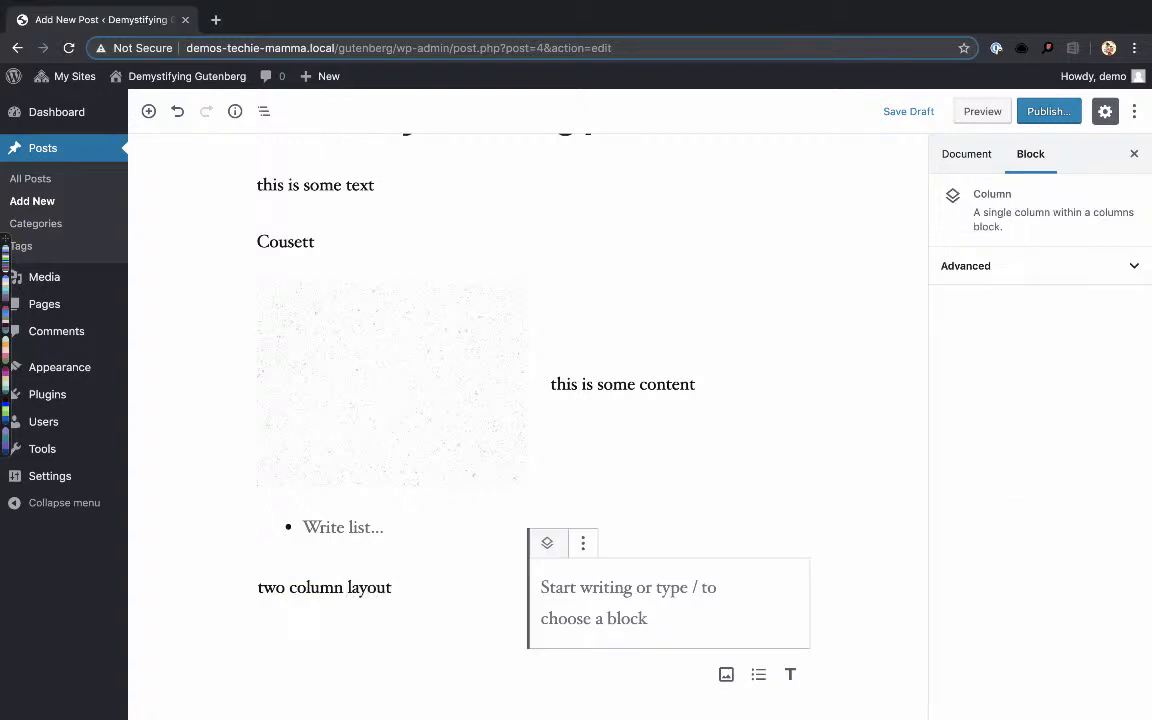
{"action": "scroll", "coordinate": [458, 653], "scroll_direction": "up", "scroll_amount": 1}
{"action": "left_click", "coordinate": [586, 599]}
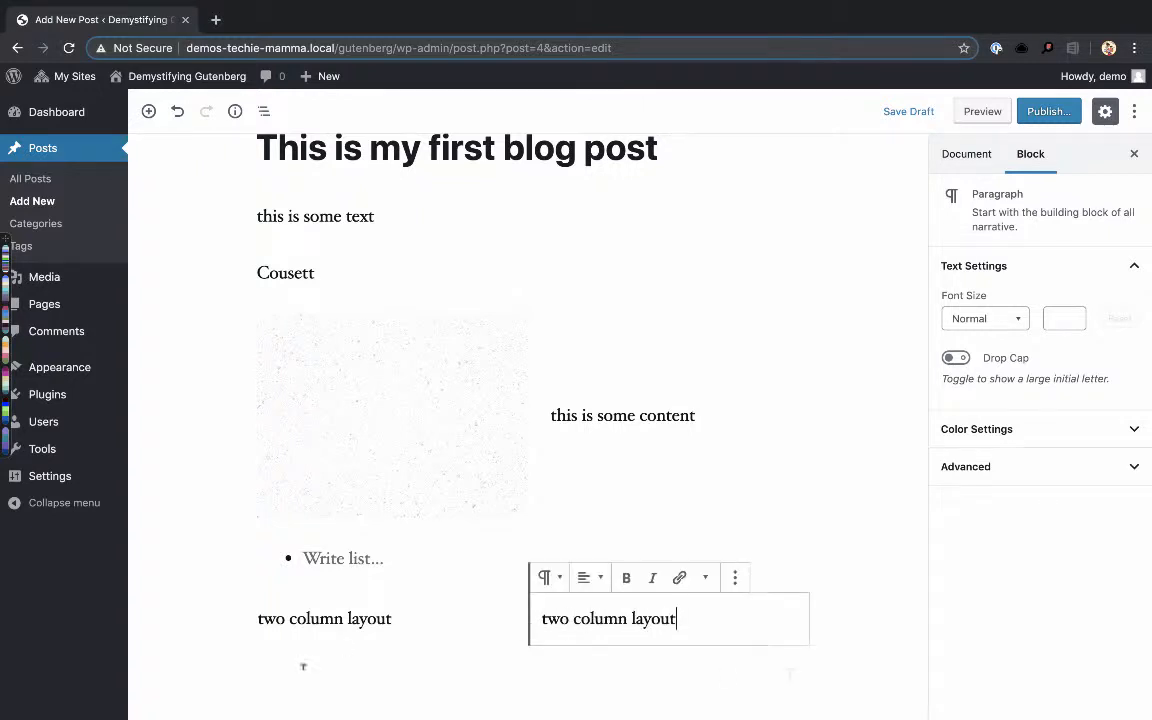
- Insert a Pullquote block from the formatting blocks below the columns and enter "this is a pull quote" as its text
{"action": "left_click", "coordinate": [221, 674]}
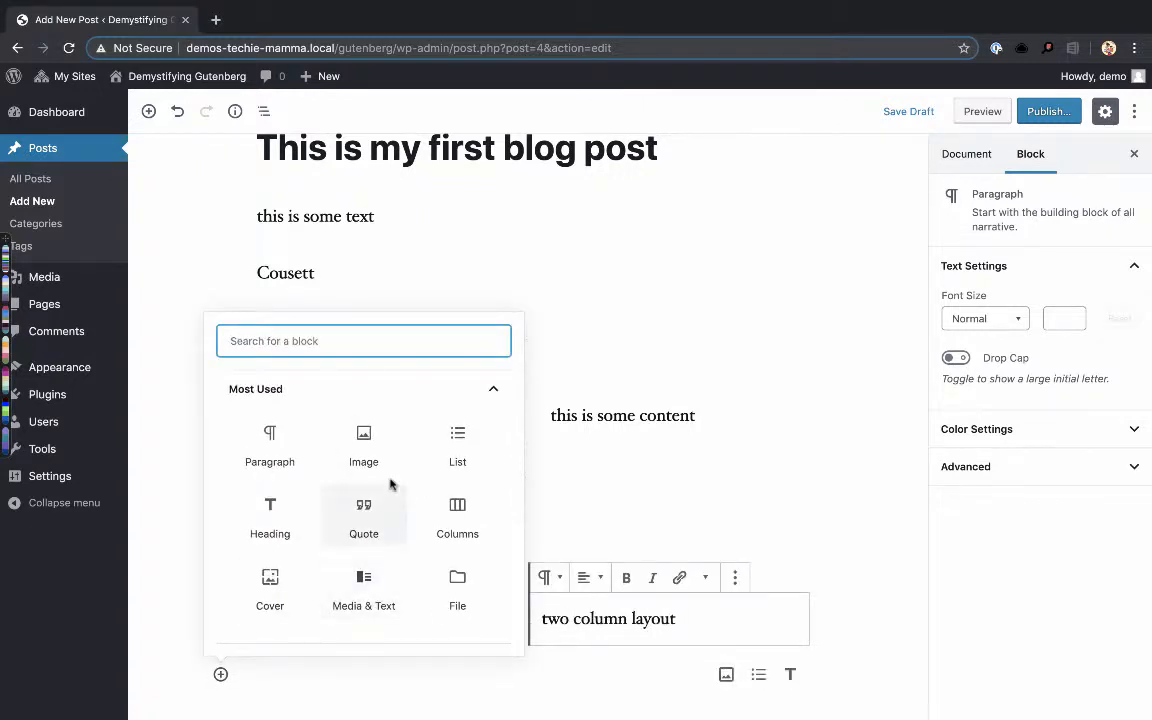
{"action": "scroll", "coordinate": [391, 481], "scroll_direction": "down", "scroll_amount": 2}
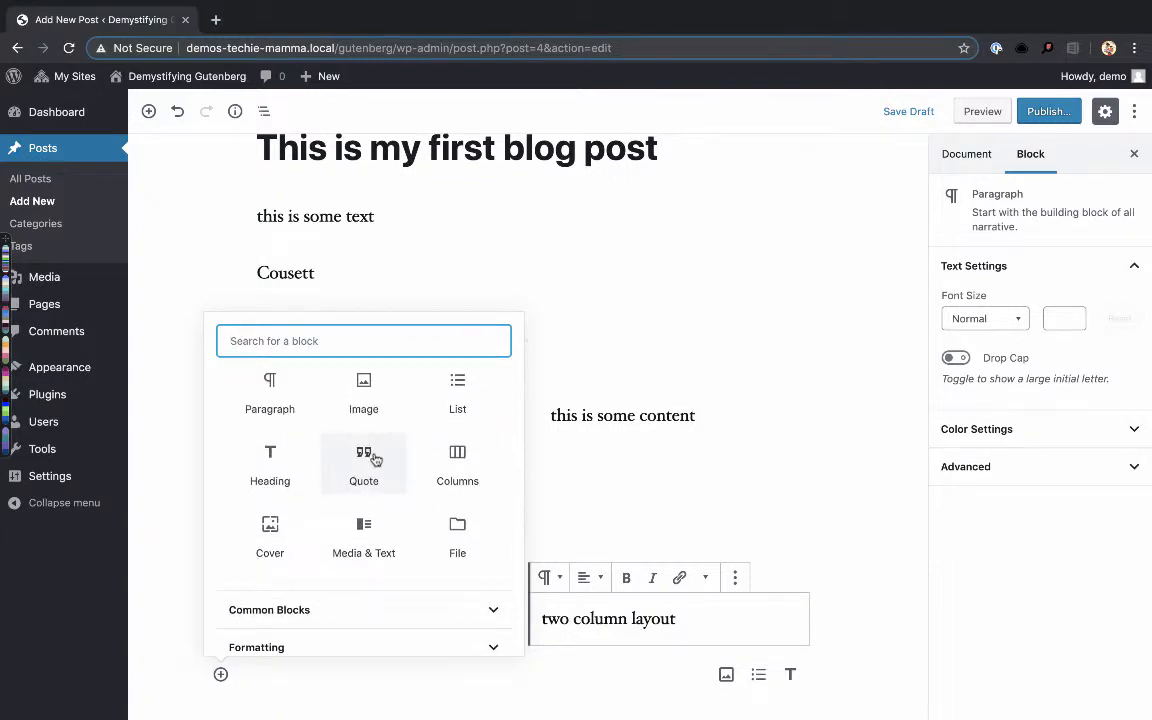
{"action": "scroll", "coordinate": [376, 455], "scroll_direction": "up", "scroll_amount": 1}
{"action": "scroll", "coordinate": [376, 459], "scroll_direction": "down", "scroll_amount": 3}
{"action": "scroll", "coordinate": [376, 459], "scroll_direction": "down", "scroll_amount": 1}
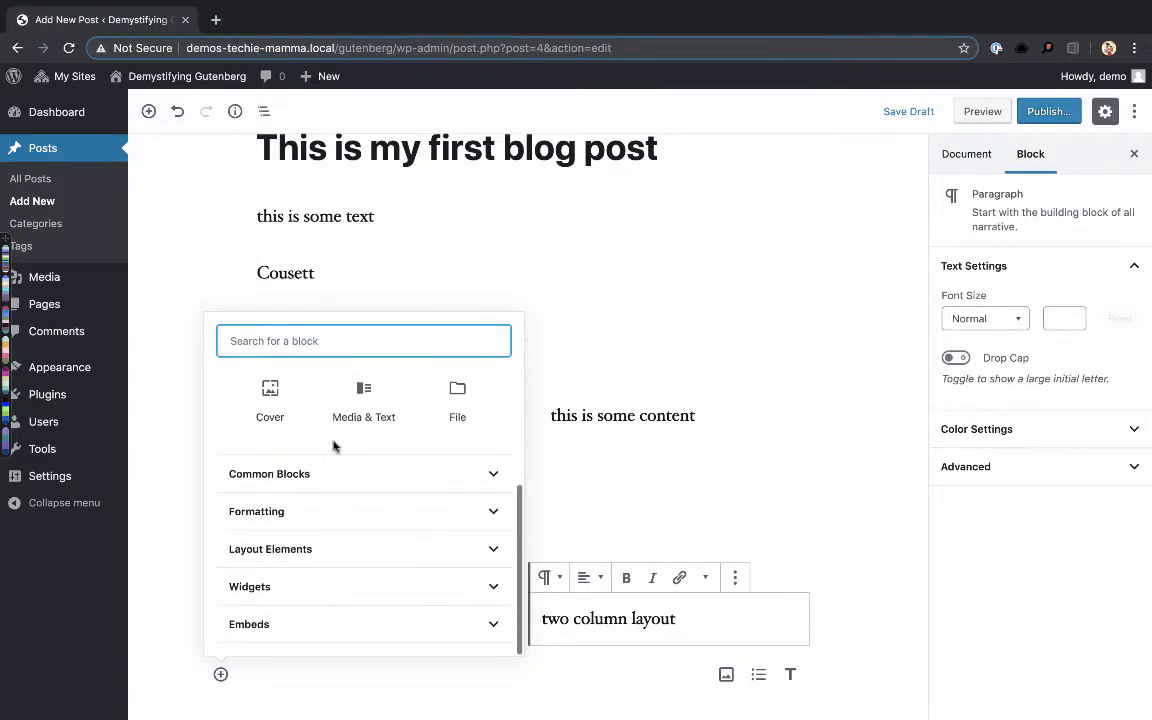
{"action": "left_click", "coordinate": [311, 477]}
{"action": "scroll", "coordinate": [312, 480], "scroll_direction": "down", "scroll_amount": 1}
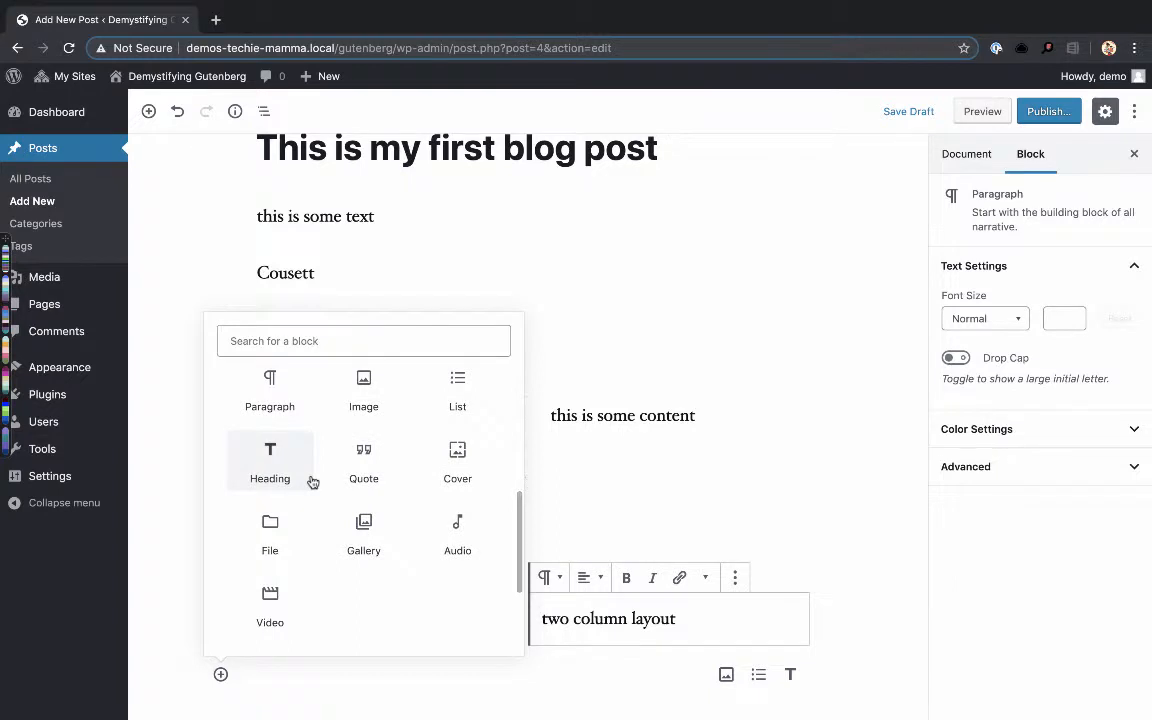
{"action": "scroll", "coordinate": [368, 520], "scroll_direction": "down", "scroll_amount": 3}
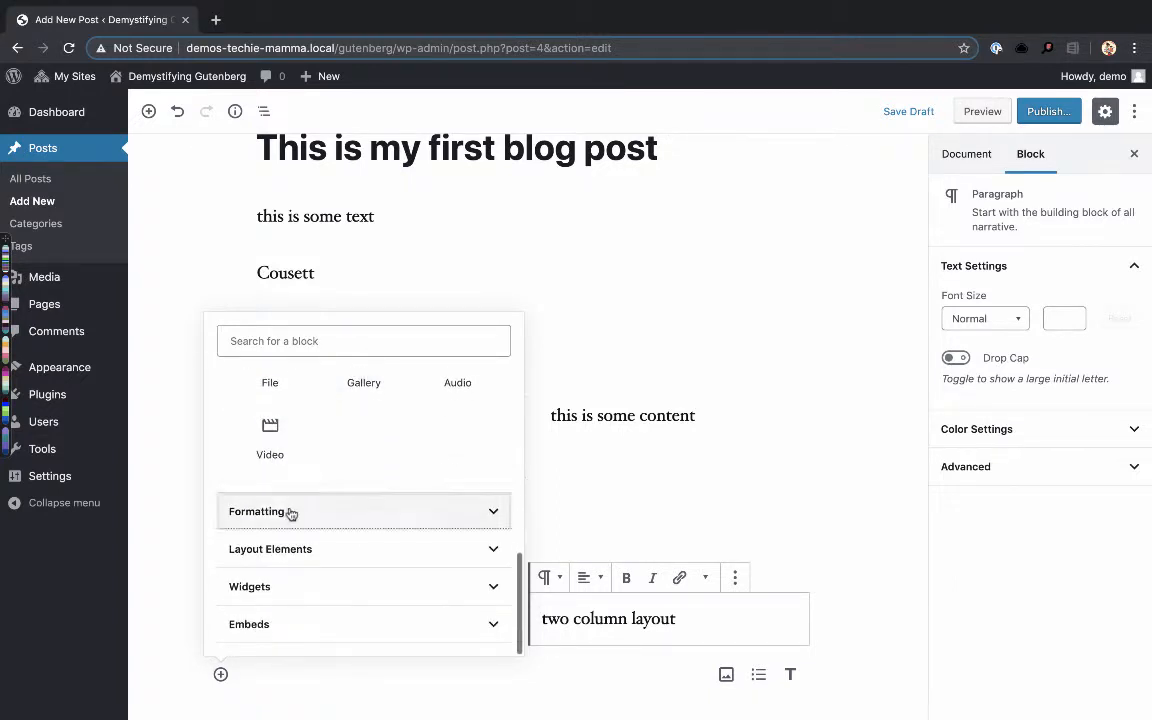
{"action": "left_click", "coordinate": [291, 513]}
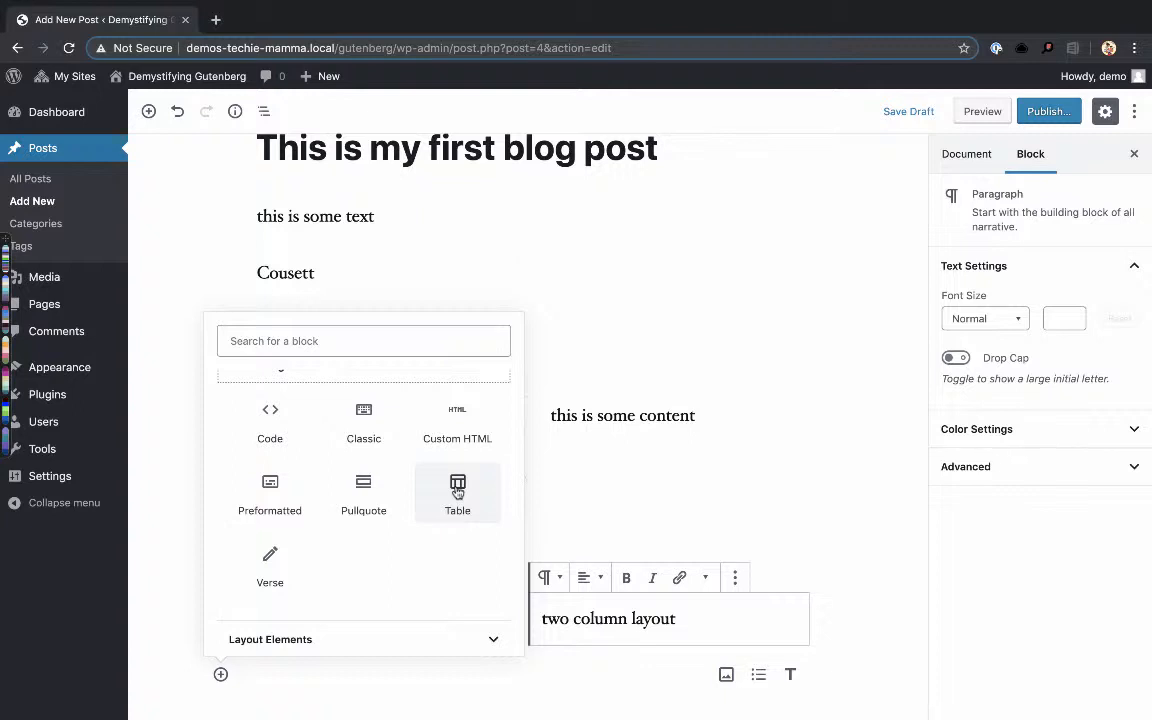
{"action": "scroll", "coordinate": [425, 517], "scroll_direction": "down", "scroll_amount": 1}
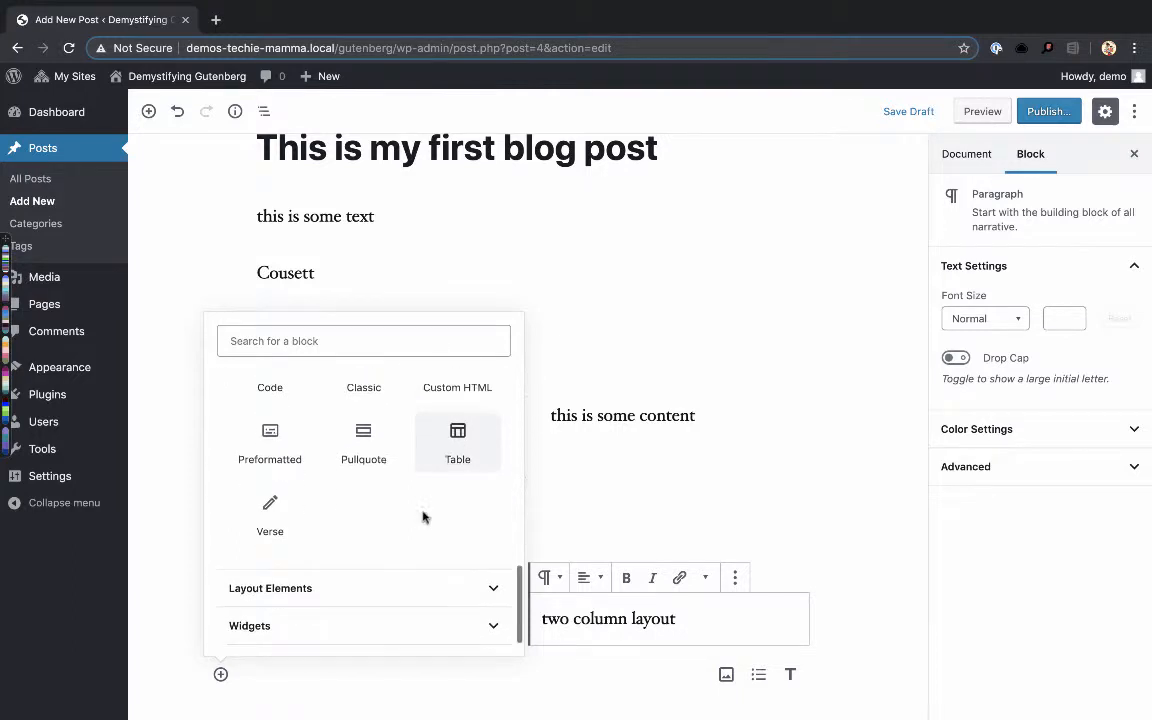
{"action": "left_click", "coordinate": [365, 458]}
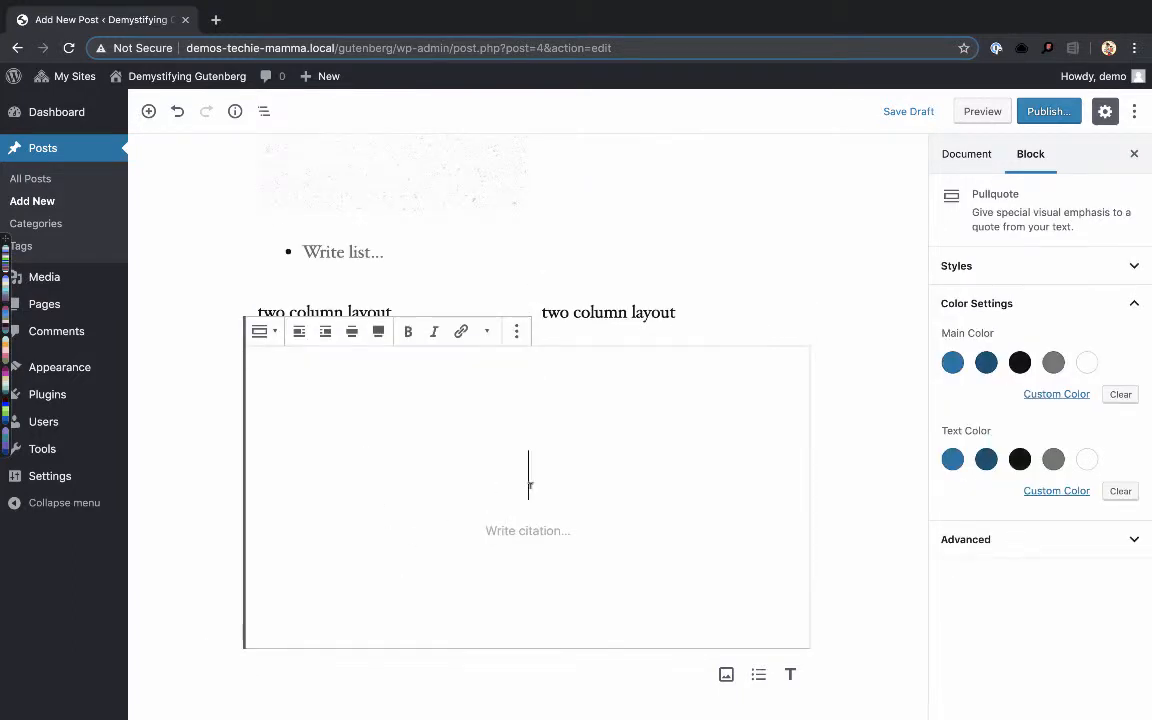
{"action": "type", "text": "this is a p"}
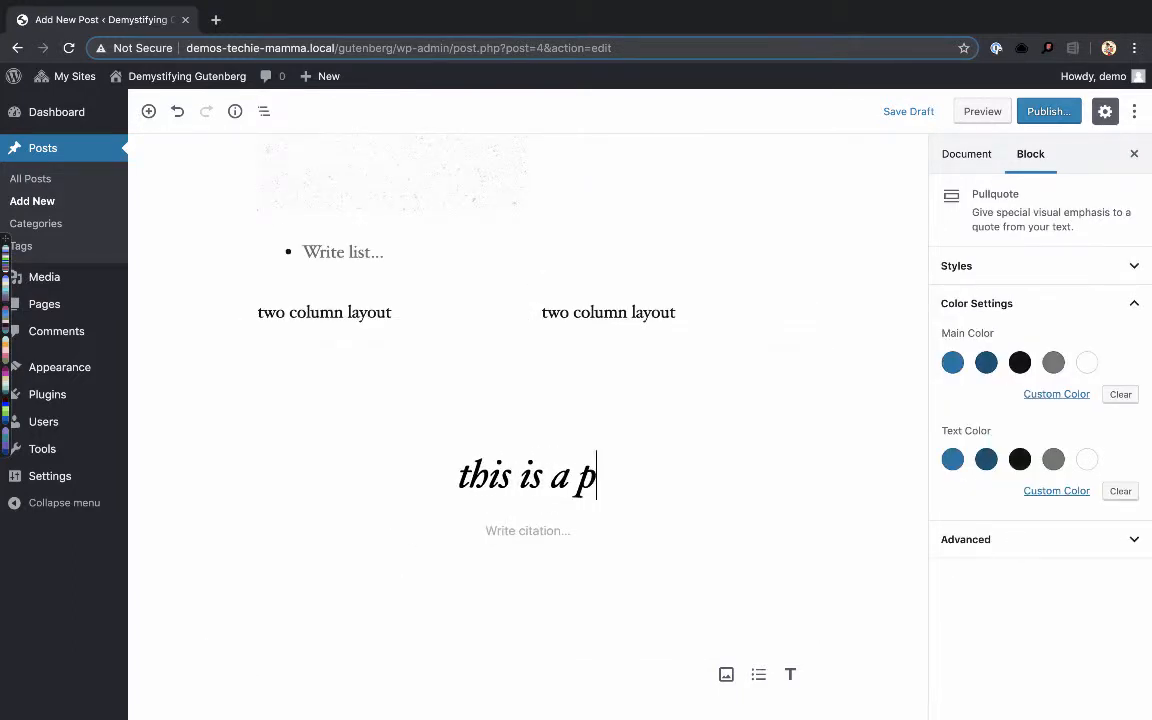
{"action": "type", "text": "ull quote"}
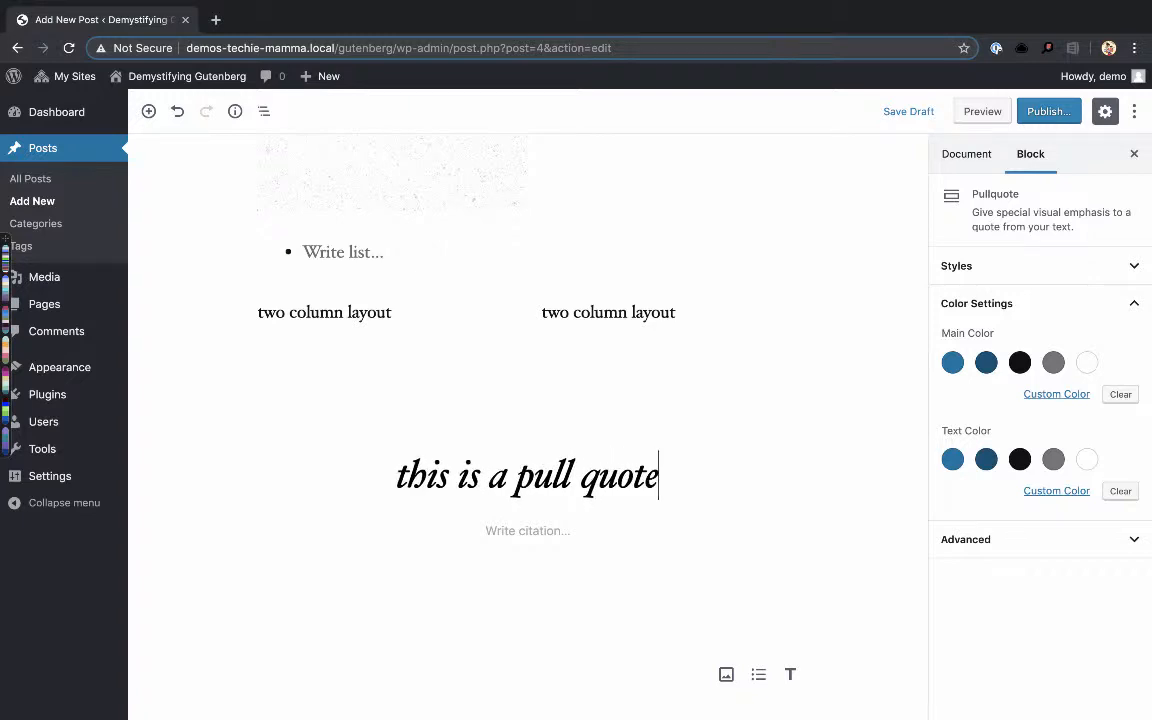
- Set the pullquote's main color to the dark blue Secondary and its text color to the lighter blue
{"action": "left_click", "coordinate": [954, 366]}
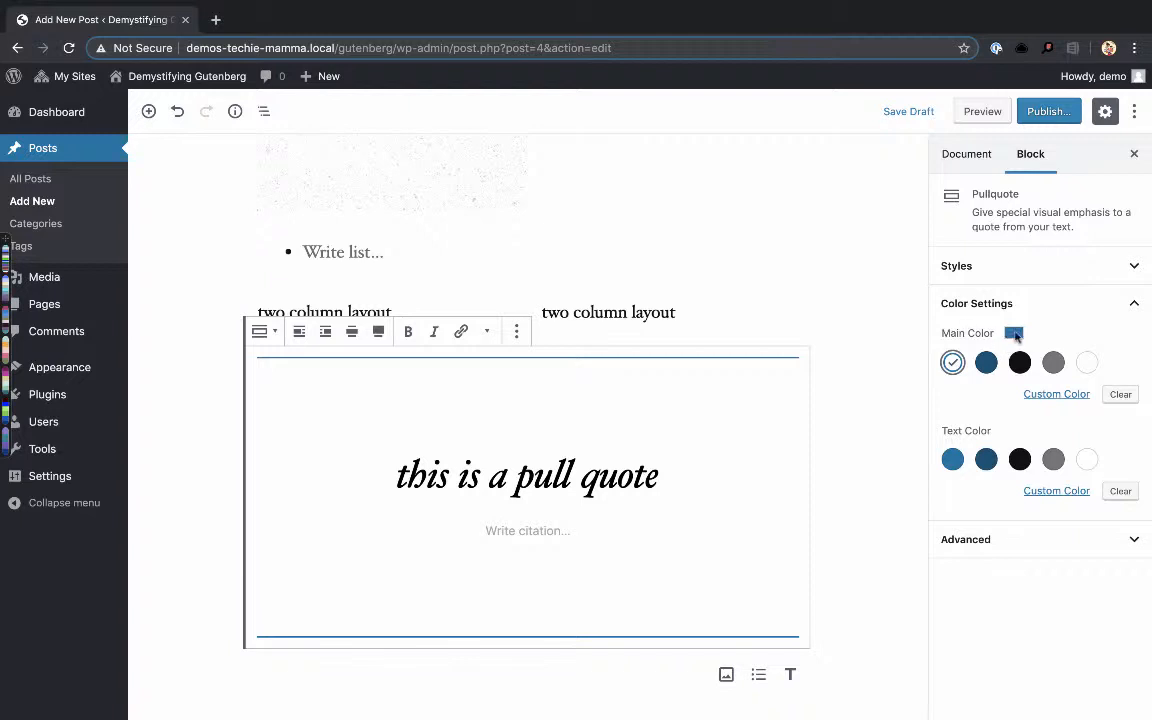
{"action": "left_click", "coordinate": [986, 459]}
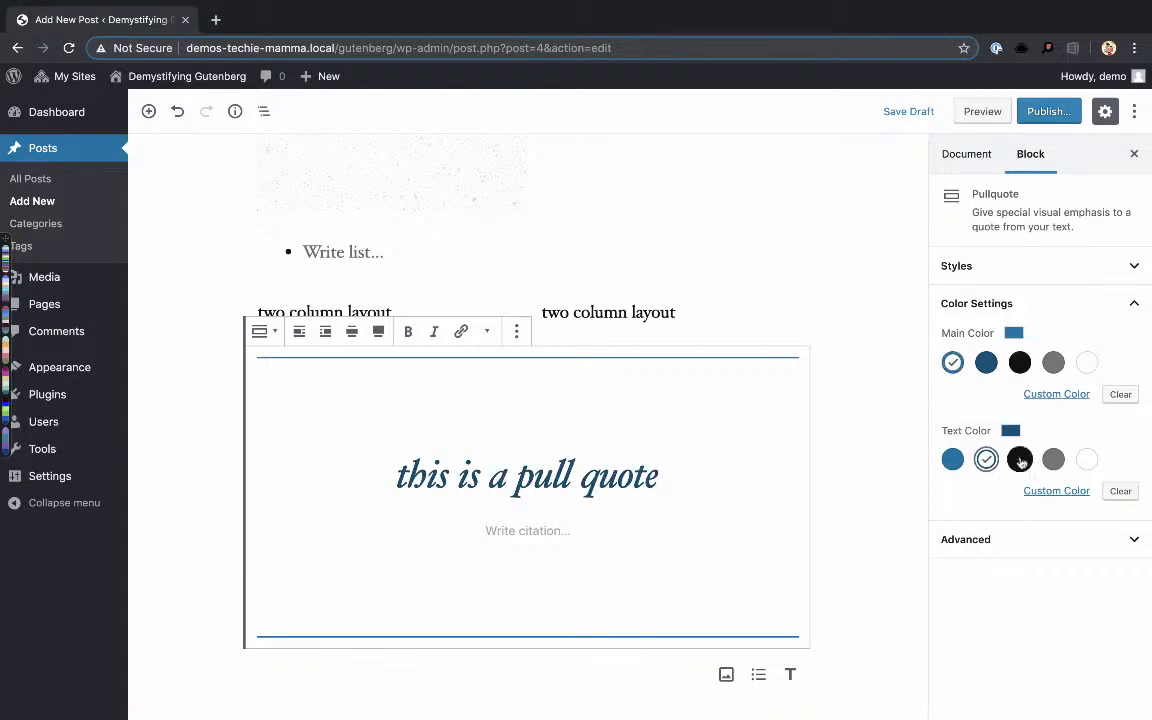
{"action": "left_click", "coordinate": [1053, 459]}
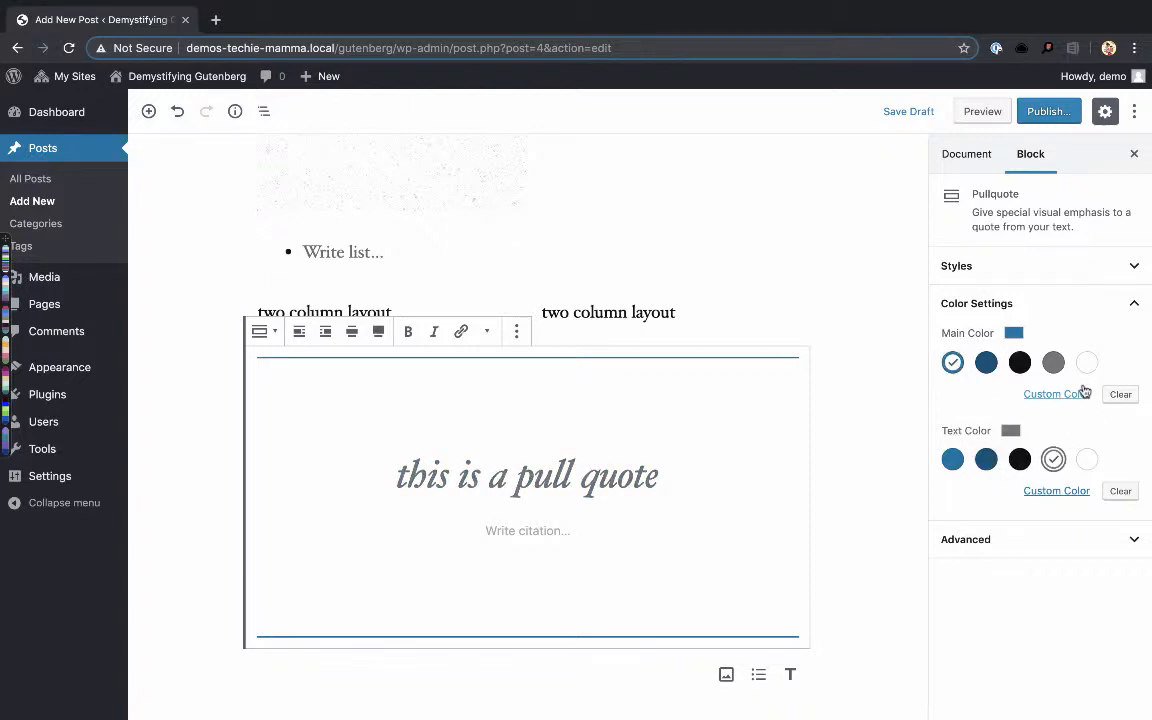
{"action": "left_click", "coordinate": [986, 362]}
{"action": "left_click", "coordinate": [953, 459]}
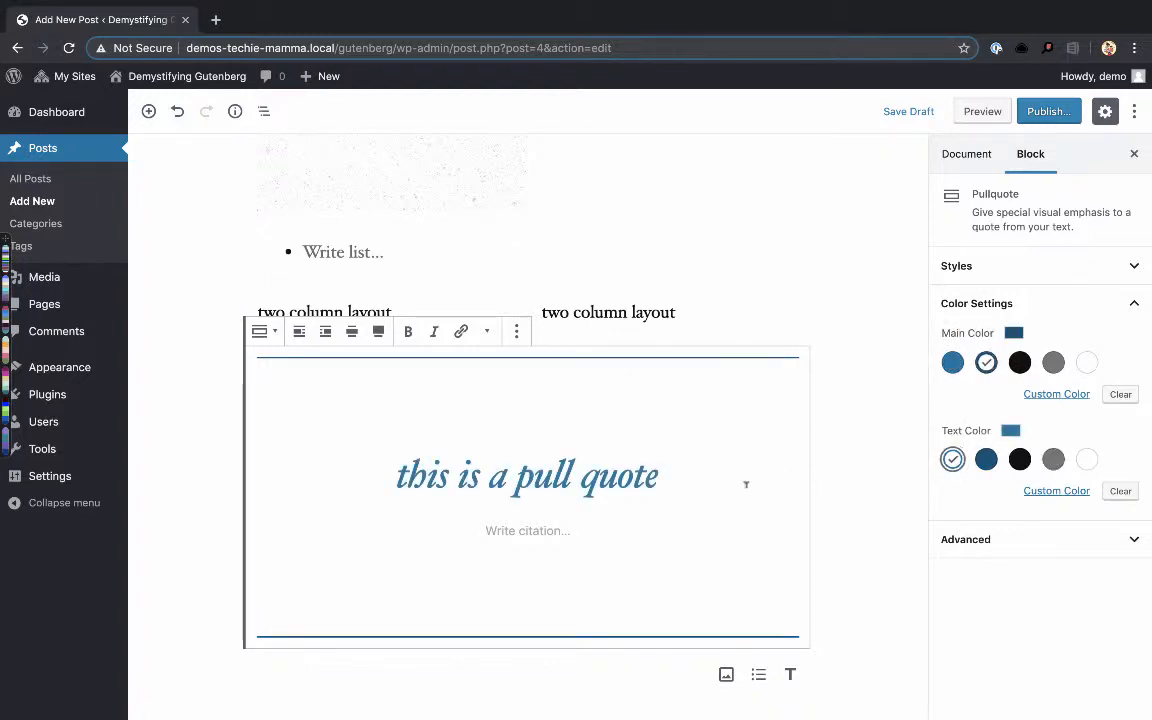
- Enter the quoted person's name as the pullquote's citation
{"action": "left_click", "coordinate": [557, 531]}
{"action": "type", "text": "j"}
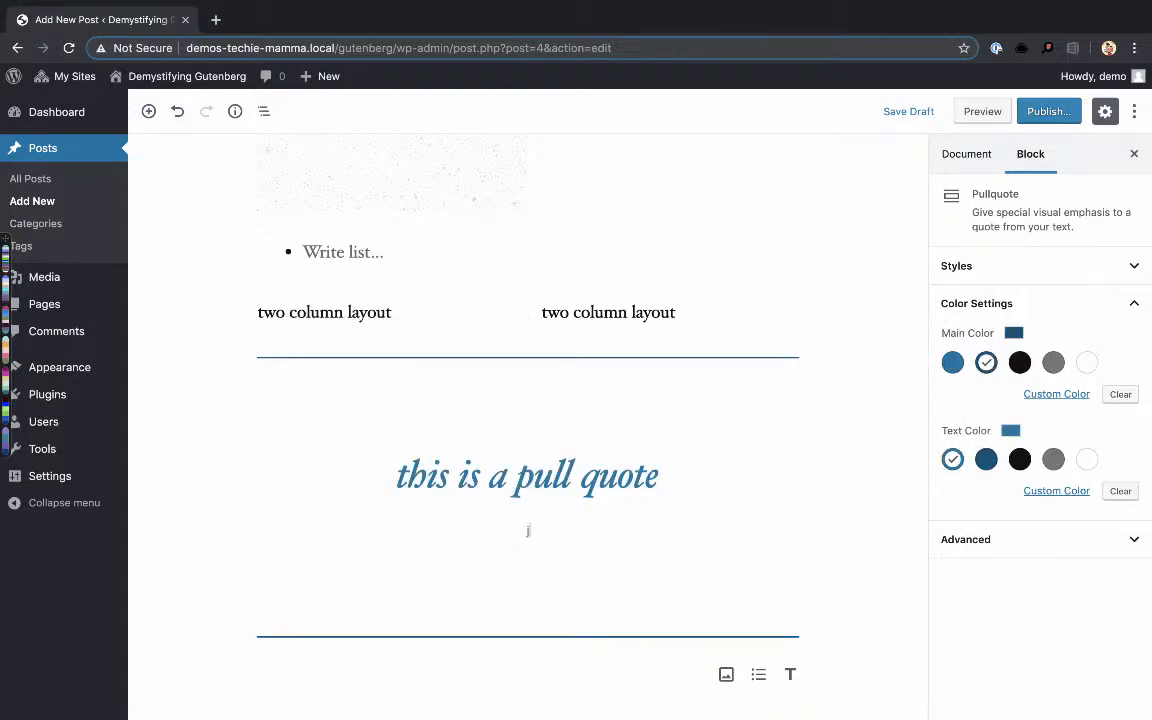
{"action": "type", "text": "ousett"}
- Insert a Button block from the layout elements below the pullquote
{"action": "left_click", "coordinate": [351, 665]}
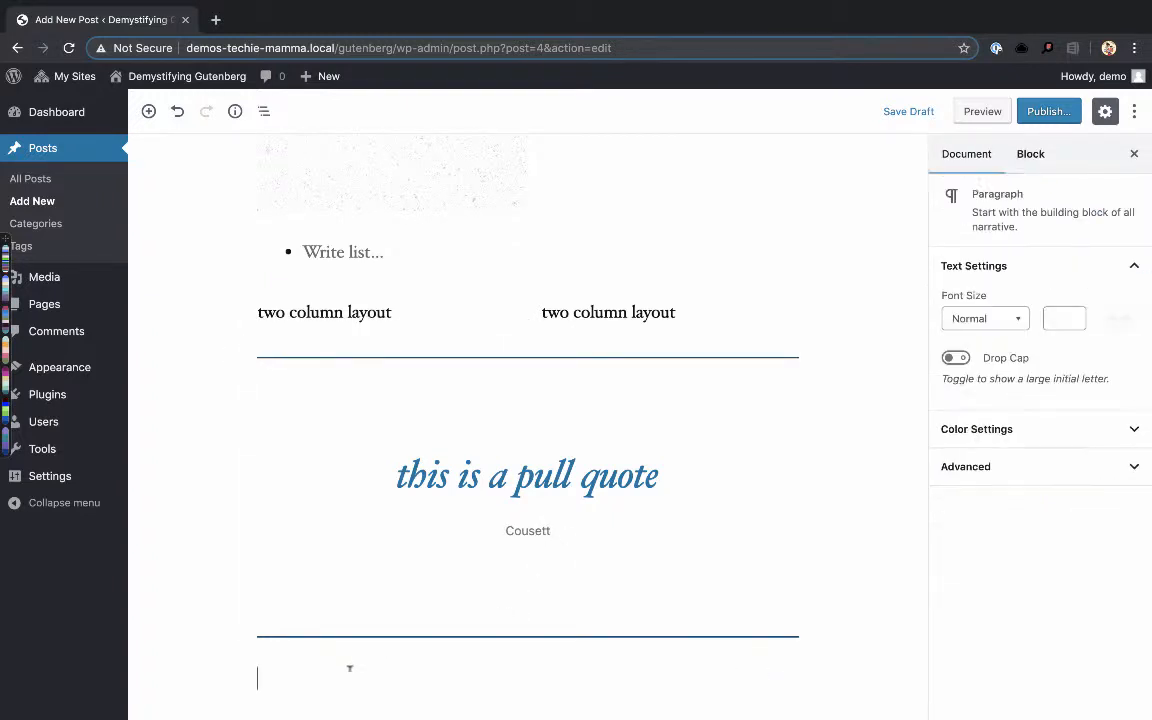
{"action": "left_click", "coordinate": [221, 676]}
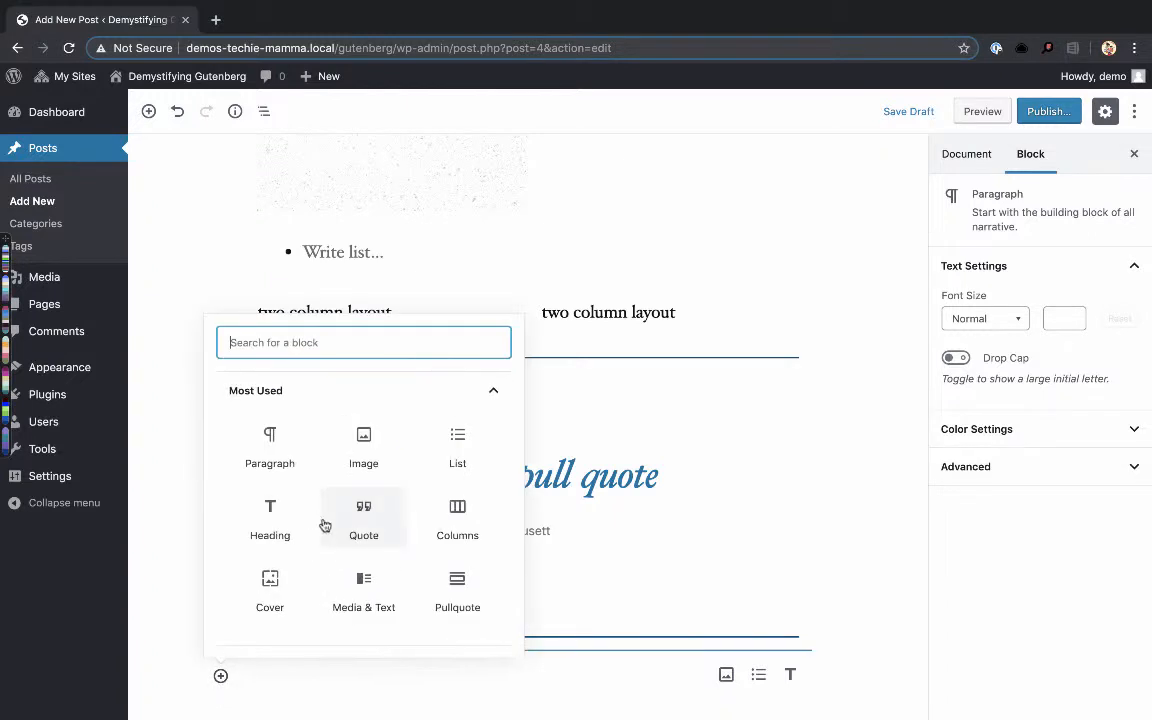
{"action": "scroll", "coordinate": [325, 526], "scroll_direction": "down", "scroll_amount": 3}
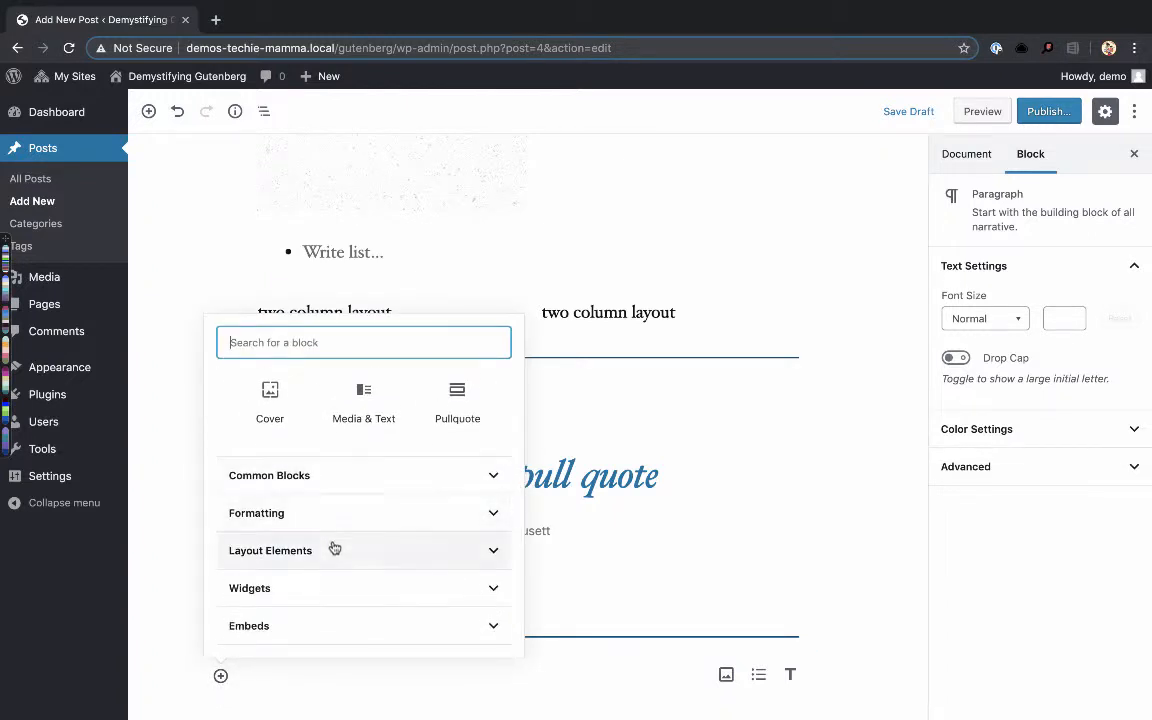
{"action": "left_click", "coordinate": [334, 548]}
{"action": "scroll", "coordinate": [327, 553], "scroll_direction": "down", "scroll_amount": 2}
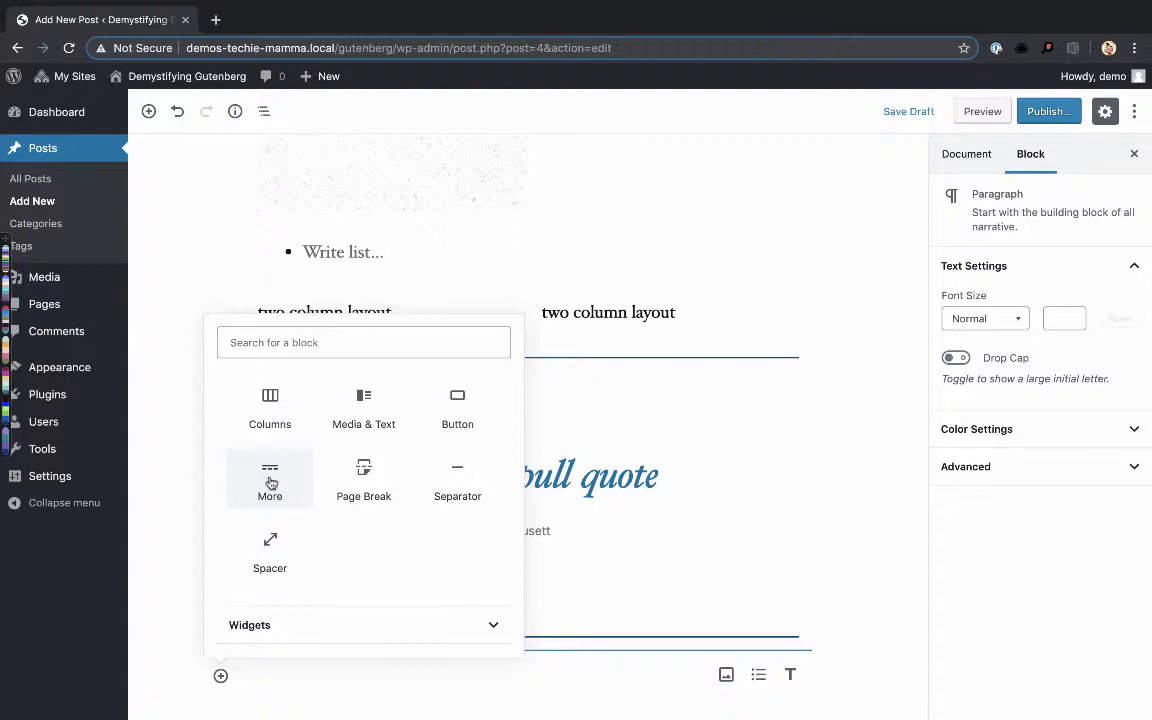
{"action": "scroll", "coordinate": [271, 483], "scroll_direction": "down", "scroll_amount": 1}
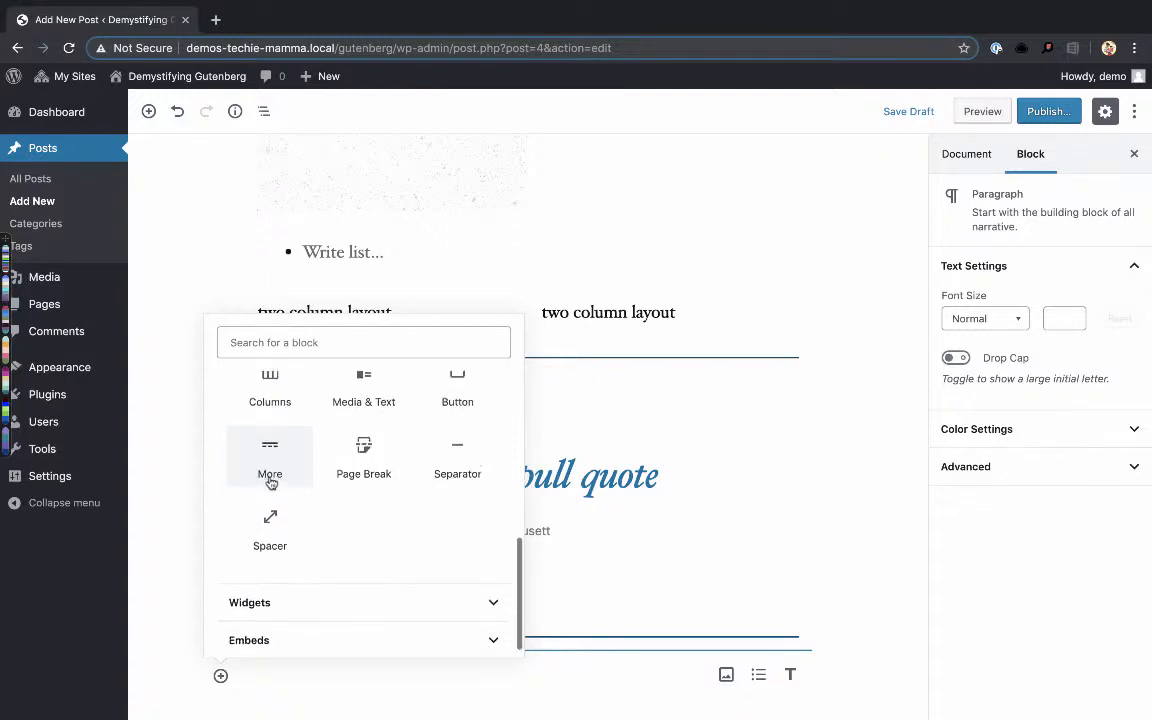
{"action": "scroll", "coordinate": [271, 483], "scroll_direction": "up", "scroll_amount": 1}
{"action": "scroll", "coordinate": [271, 483], "scroll_direction": "down", "scroll_amount": 1}
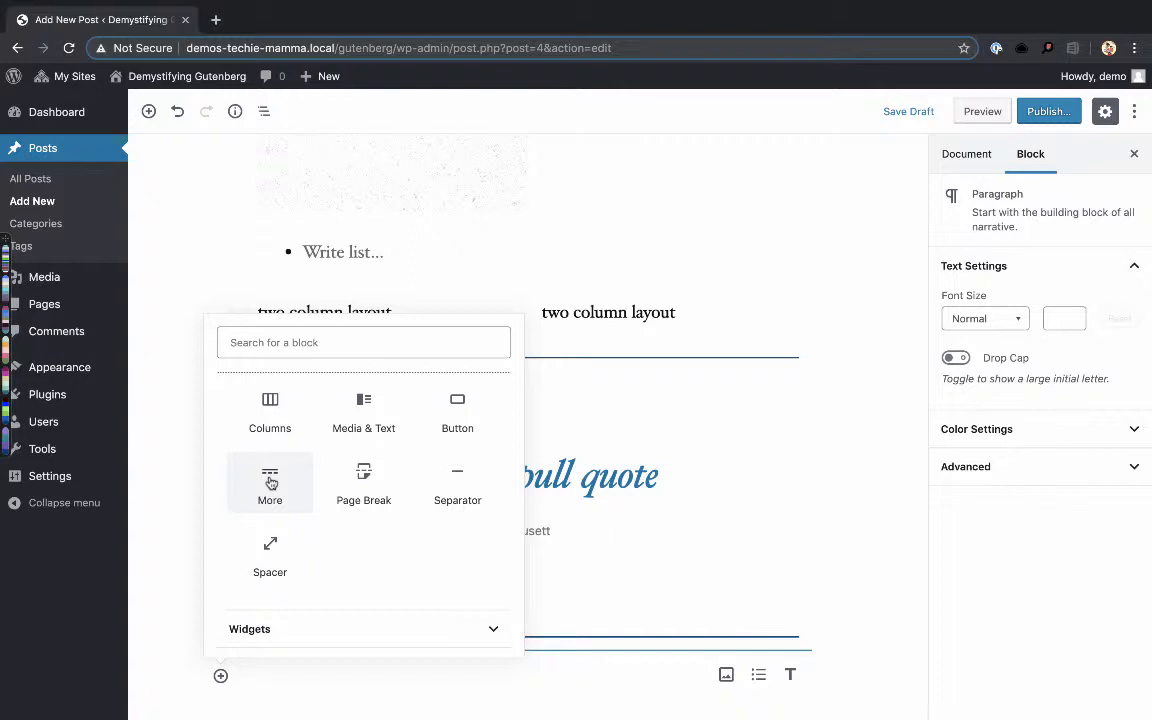
{"action": "scroll", "coordinate": [270, 482], "scroll_direction": "down", "scroll_amount": 2}
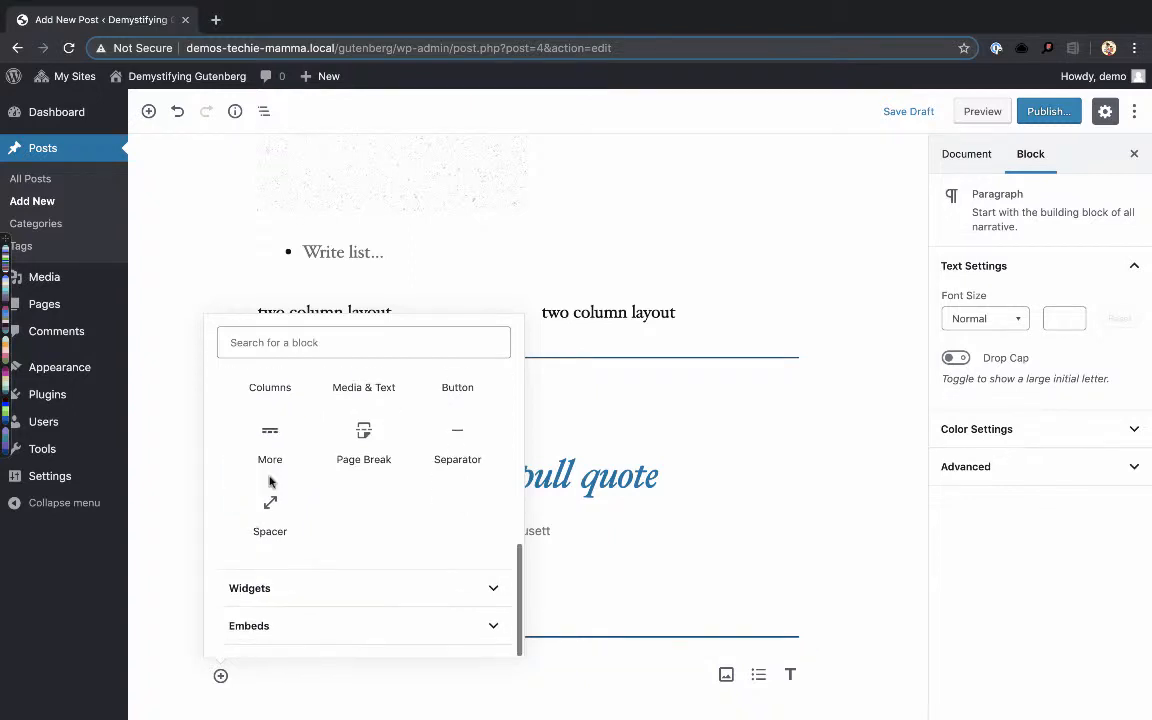
{"action": "scroll", "coordinate": [463, 410], "scroll_direction": "up", "scroll_amount": 1}
{"action": "left_click", "coordinate": [463, 412]}
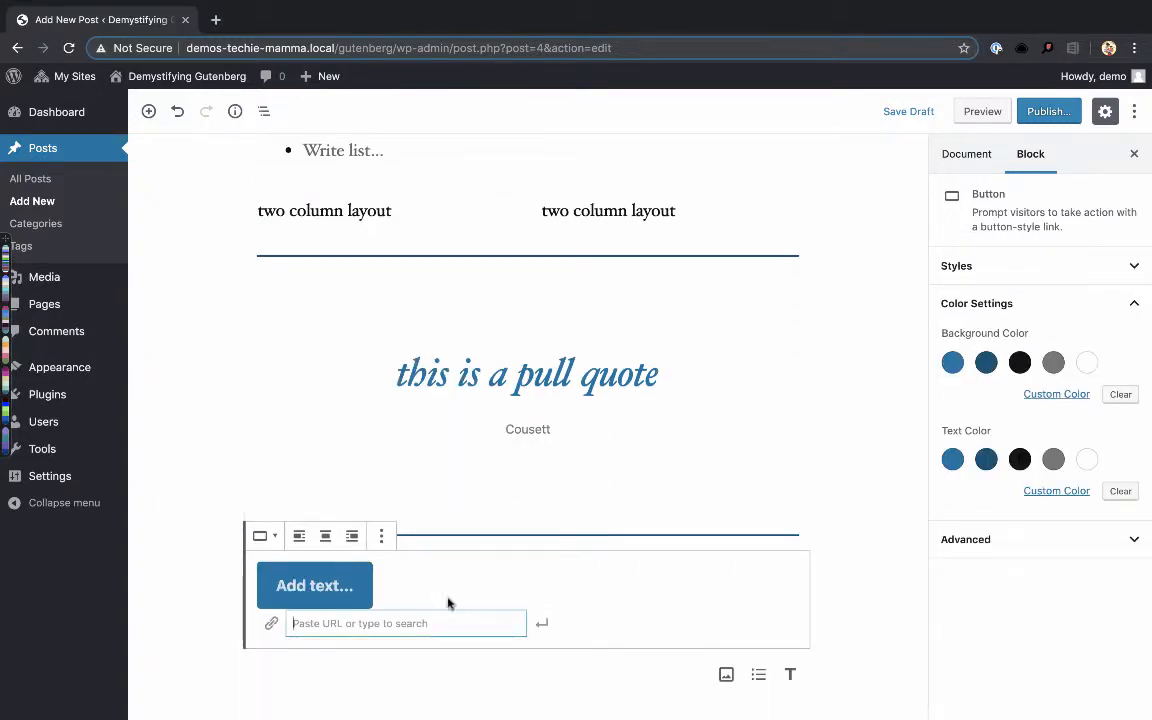
- Set the button's link to "#link" and its label to "Click Here"
{"action": "type", "text": "@#"}
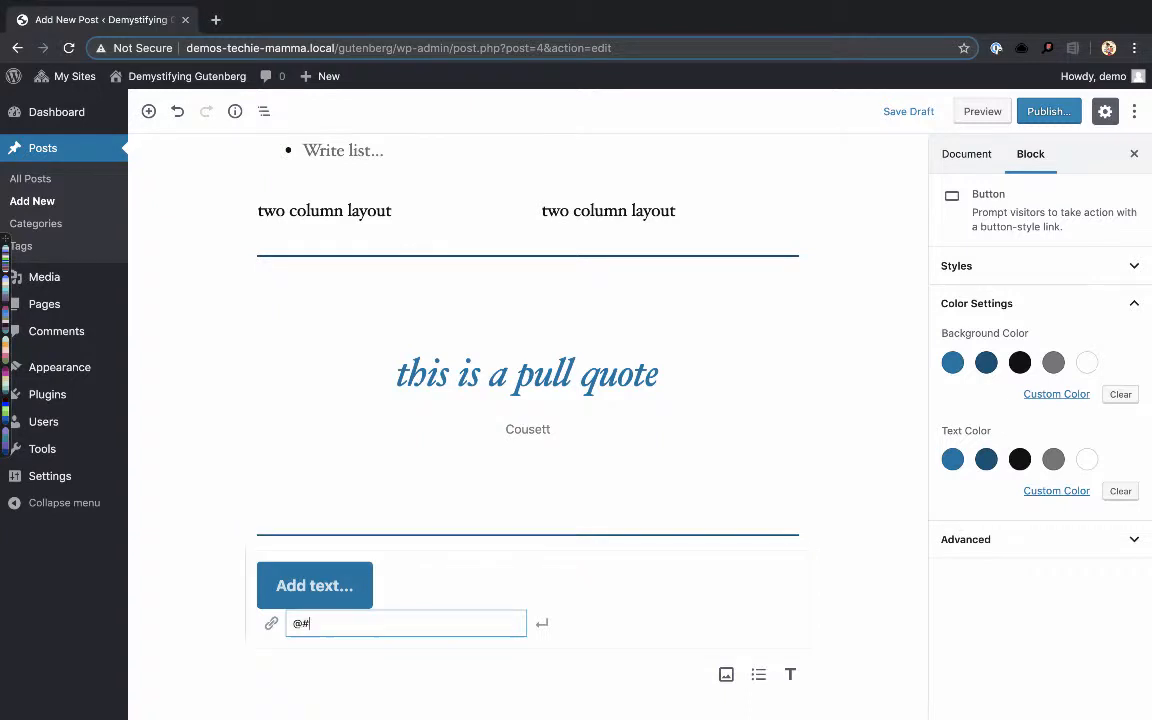
{"action": "key", "text": "BackSpace"}
{"action": "key", "text": "BackSpace"}
{"action": "type", "text": "#link"}
{"action": "left_click", "coordinate": [305, 585]}
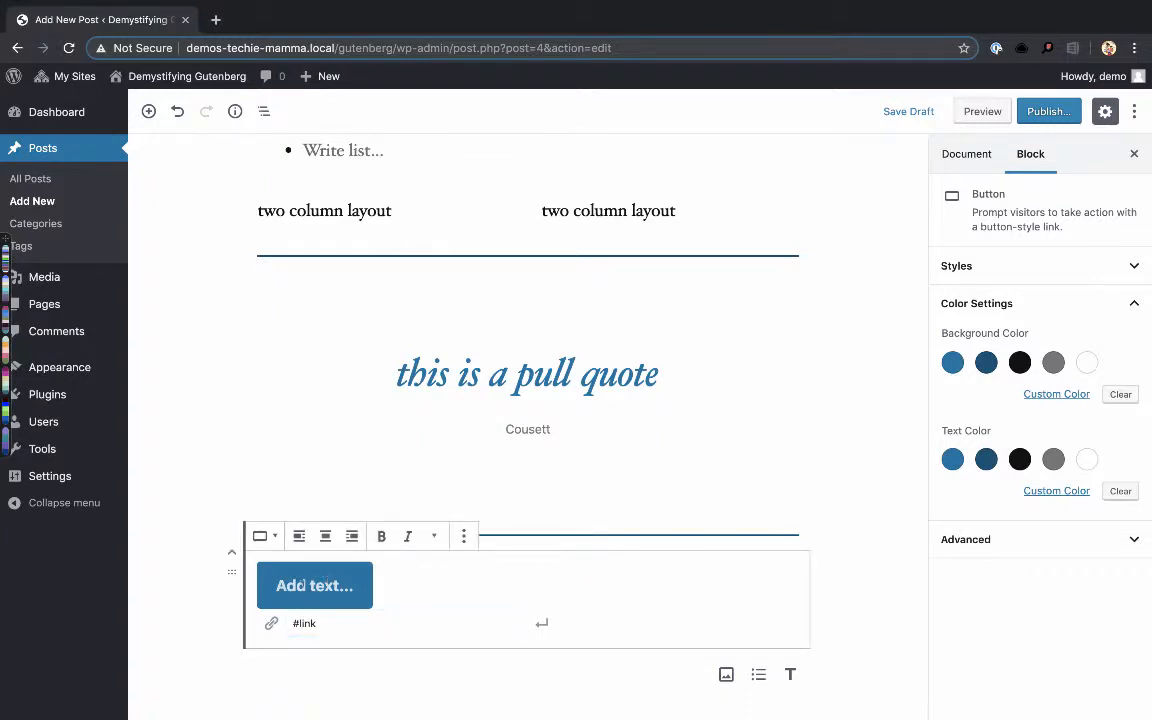
{"action": "type", "text": "Click Here"}
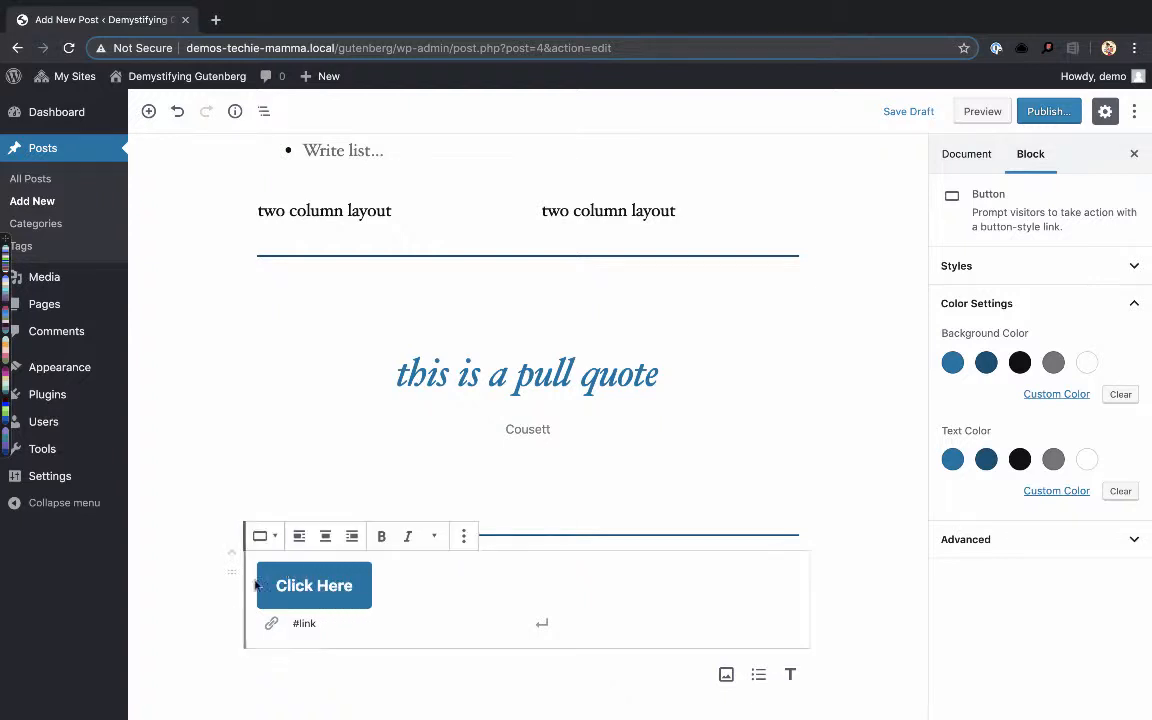
{"action": "left_click", "coordinate": [378, 623]}
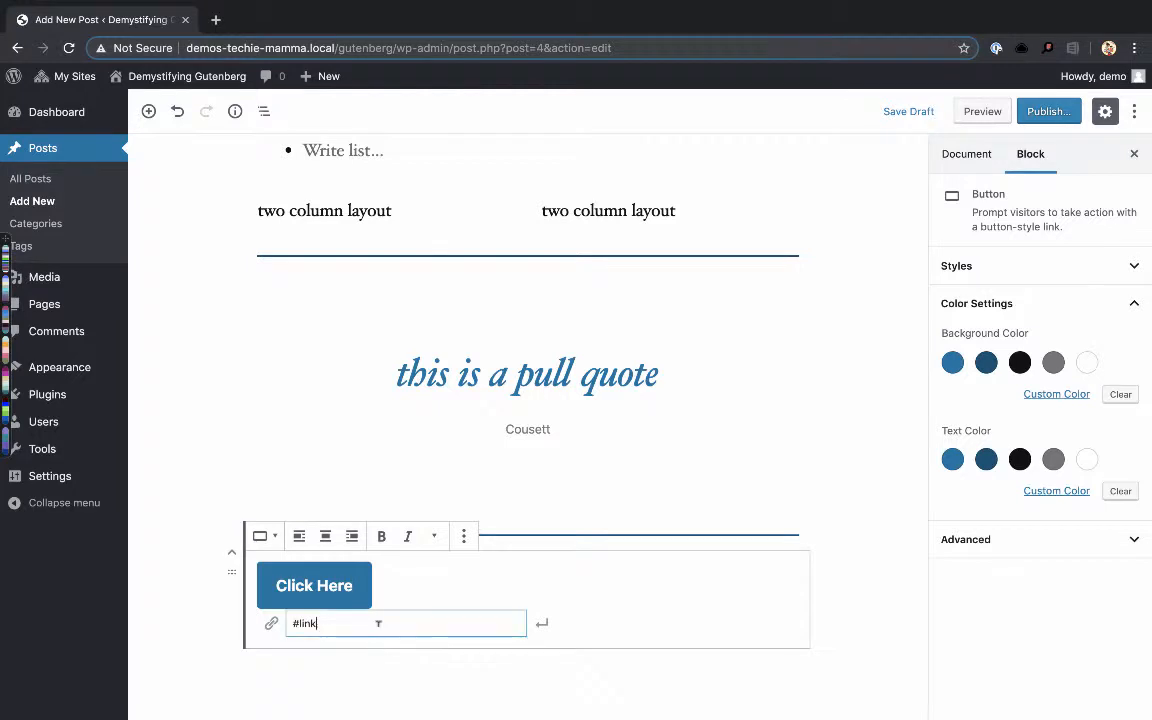
- Move the pullquote up two positions so it sits between the Media & Text block and the empty list
{"action": "scroll", "coordinate": [234, 496], "scroll_direction": "up", "scroll_amount": 5}
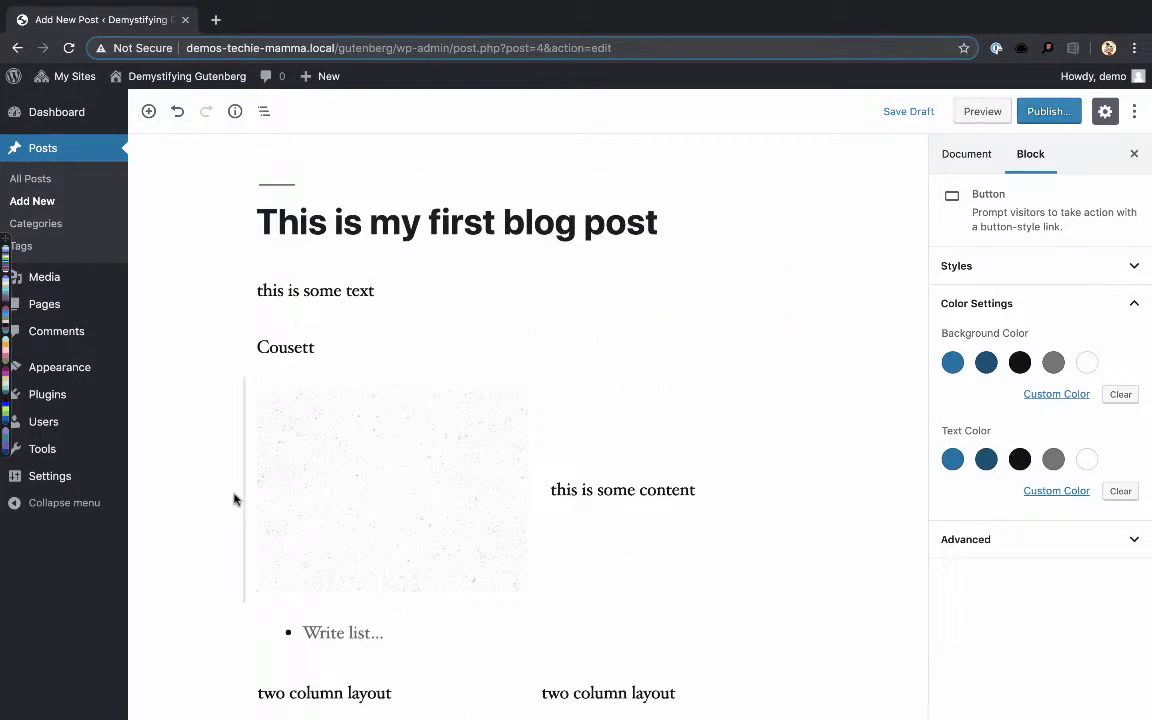
{"action": "scroll", "coordinate": [234, 498], "scroll_direction": "down", "scroll_amount": 4}
{"action": "scroll", "coordinate": [234, 499], "scroll_direction": "down", "scroll_amount": 1}
{"action": "scroll", "coordinate": [234, 499], "scroll_direction": "up", "scroll_amount": 2}
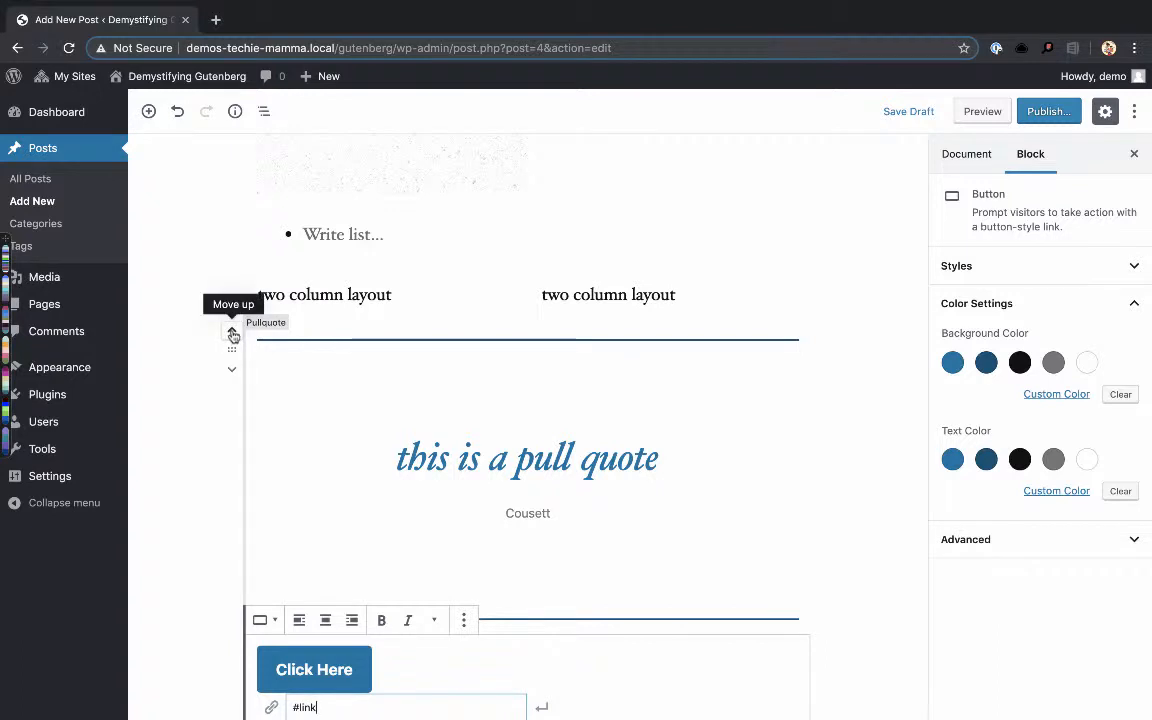
{"action": "left_click", "coordinate": [232, 332]}
{"action": "left_click", "coordinate": [232, 332]}
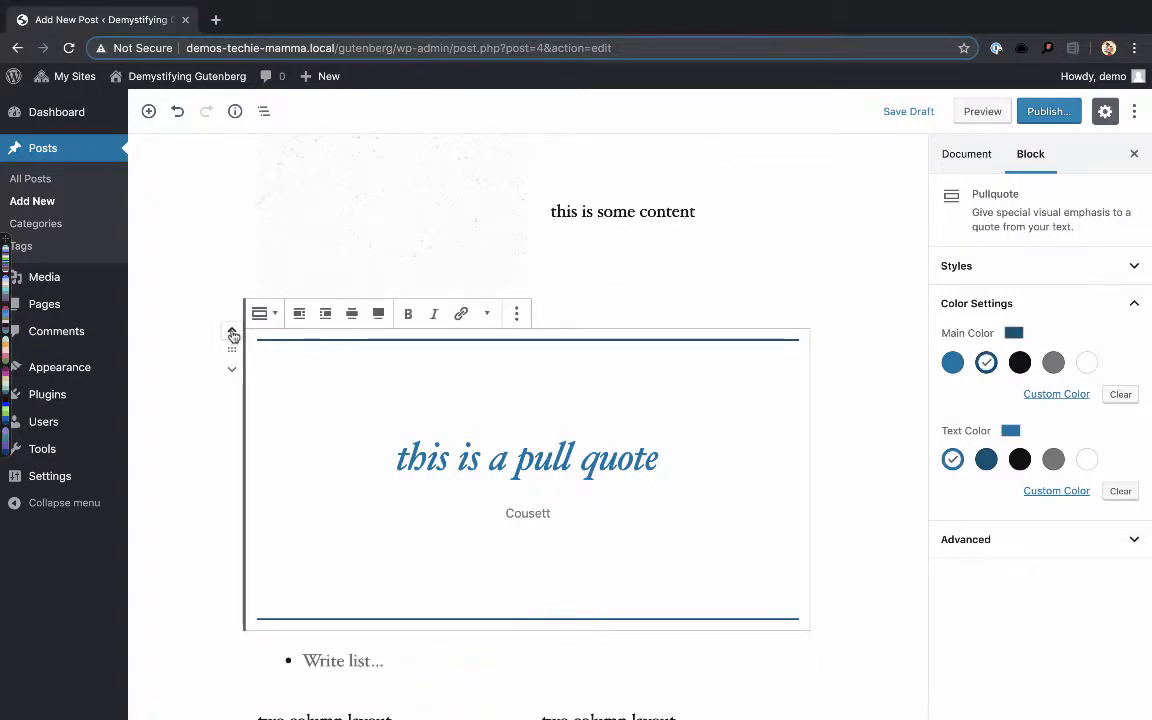
{"action": "scroll", "coordinate": [252, 460], "scroll_direction": "up", "scroll_amount": 3}
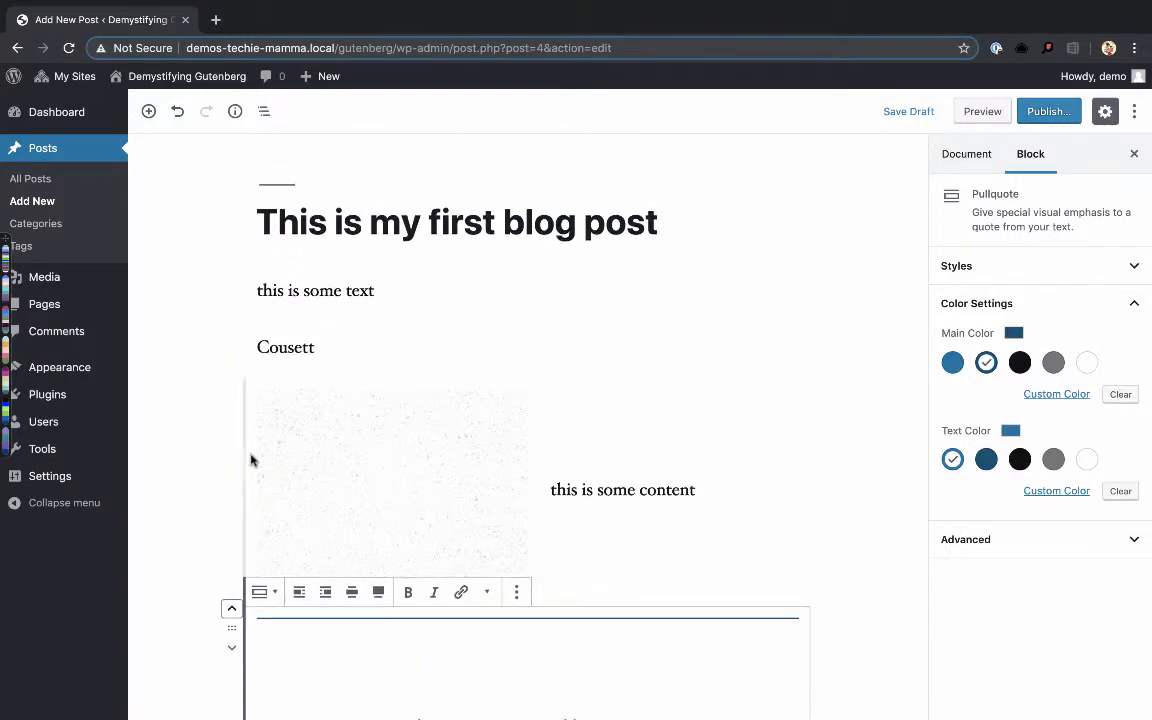
{"action": "scroll", "coordinate": [252, 460], "scroll_direction": "down", "scroll_amount": 2}
{"action": "scroll", "coordinate": [251, 459], "scroll_direction": "down", "scroll_amount": 1}
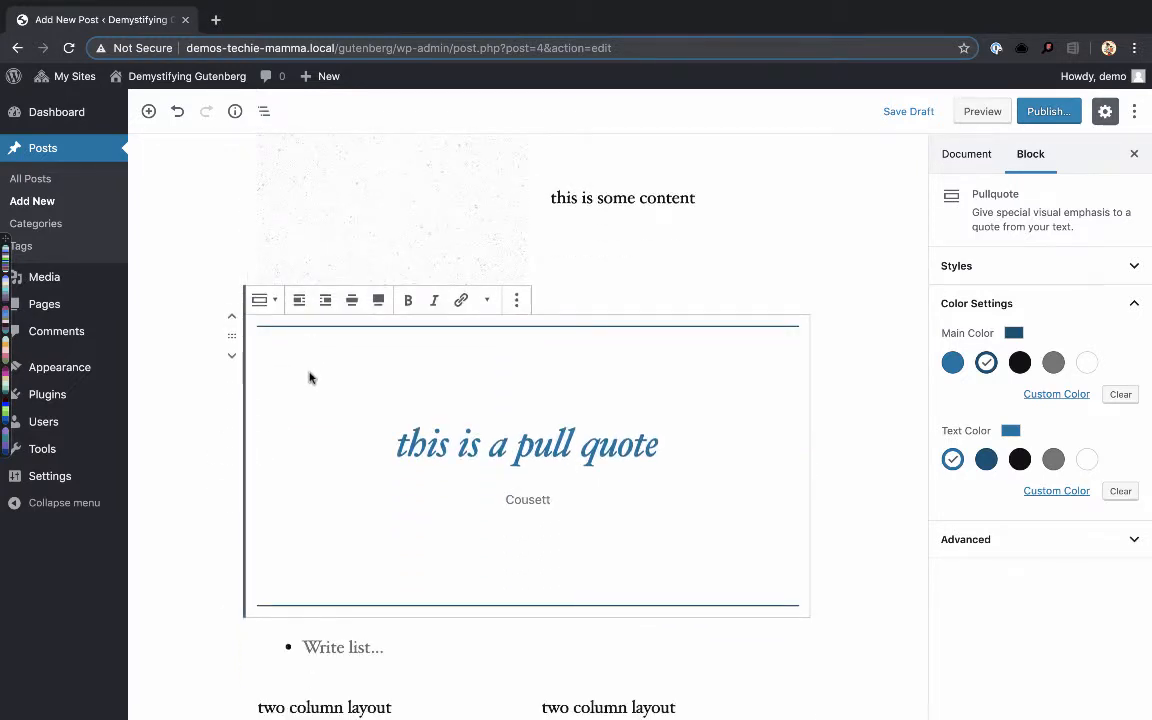
{"action": "scroll", "coordinate": [309, 377], "scroll_direction": "up", "scroll_amount": 3}
{"action": "scroll", "coordinate": [309, 377], "scroll_direction": "down", "scroll_amount": 5}
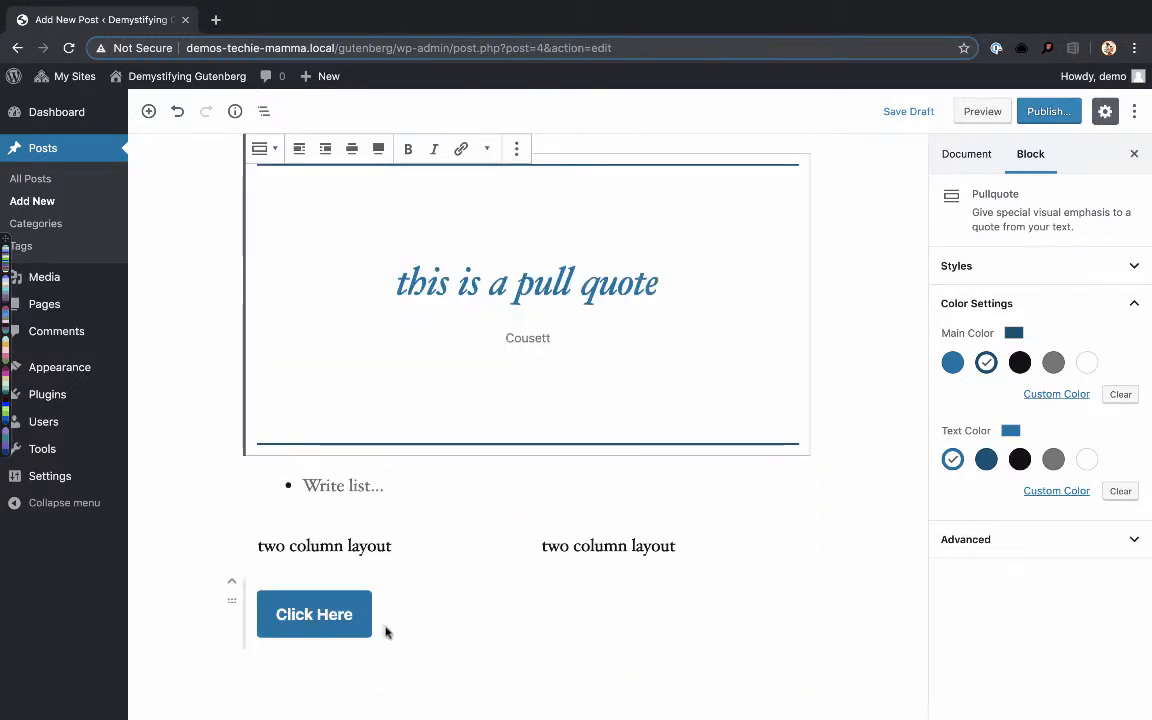
- Start an empty block below the Click Here button and examine the available Widgets blocks for it
{"action": "left_click", "coordinate": [338, 660]}
{"action": "left_click", "coordinate": [220, 676]}
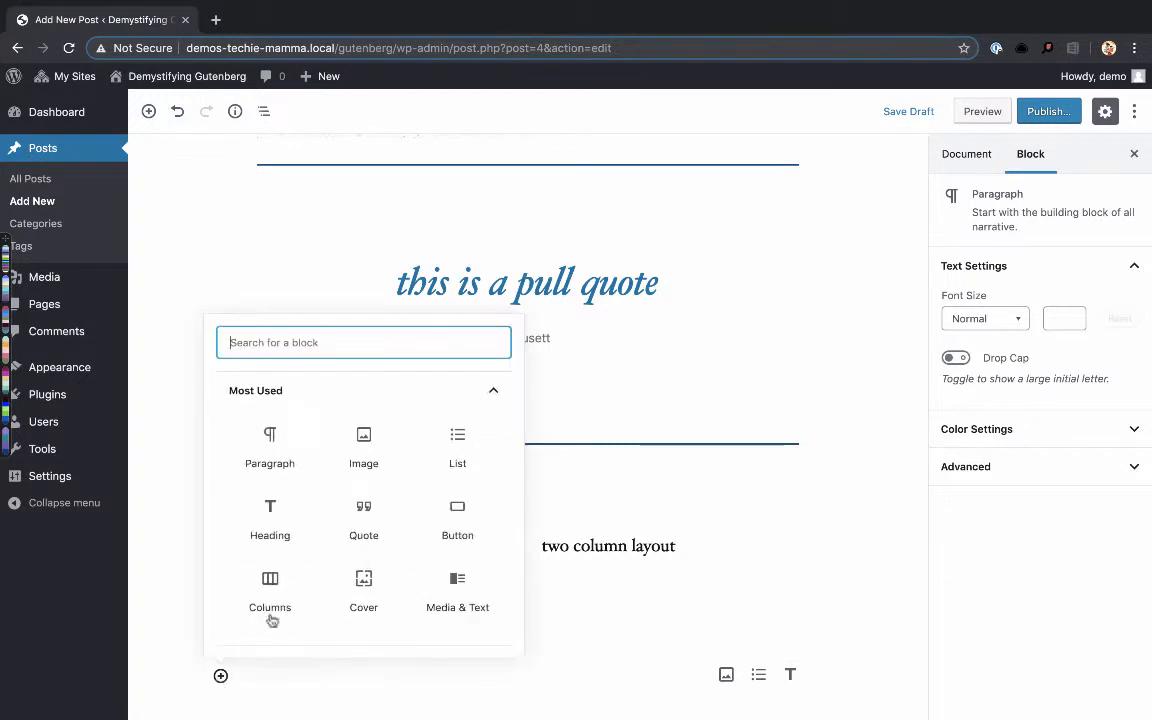
{"action": "scroll", "coordinate": [285, 610], "scroll_direction": "down", "scroll_amount": 4}
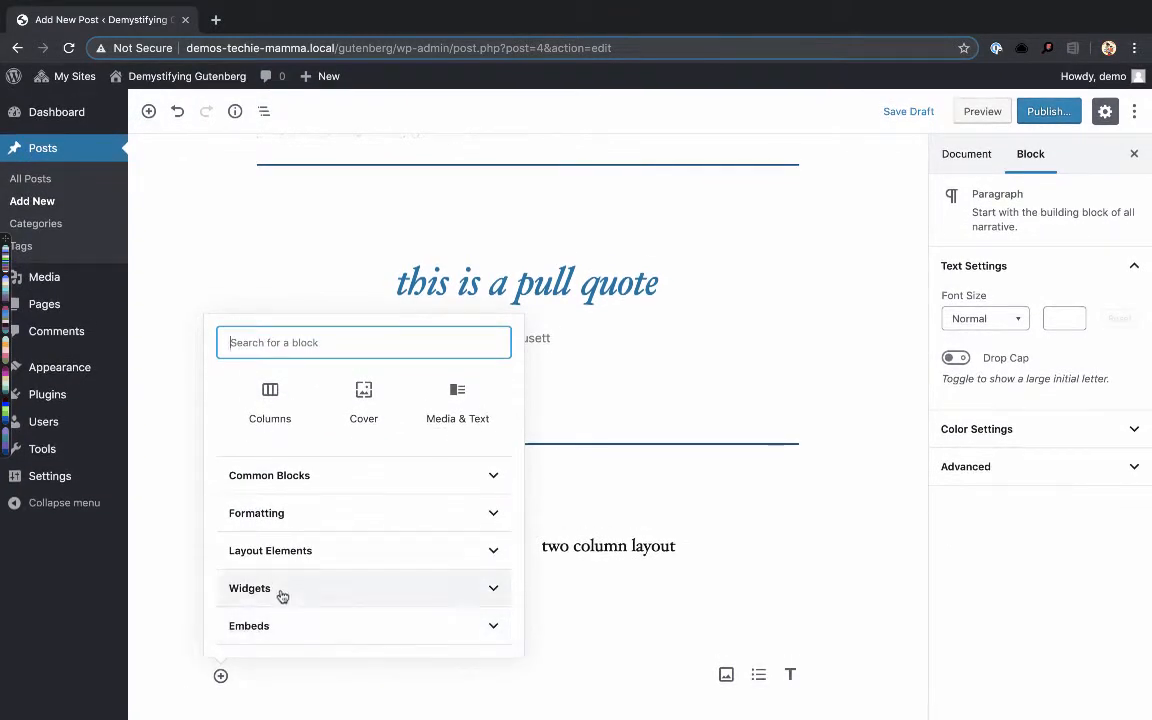
{"action": "left_click", "coordinate": [282, 590]}
{"action": "scroll", "coordinate": [282, 594], "scroll_direction": "down", "scroll_amount": 1}
{"action": "scroll", "coordinate": [282, 596], "scroll_direction": "up", "scroll_amount": 1}
{"action": "scroll", "coordinate": [282, 596], "scroll_direction": "down", "scroll_amount": 1}
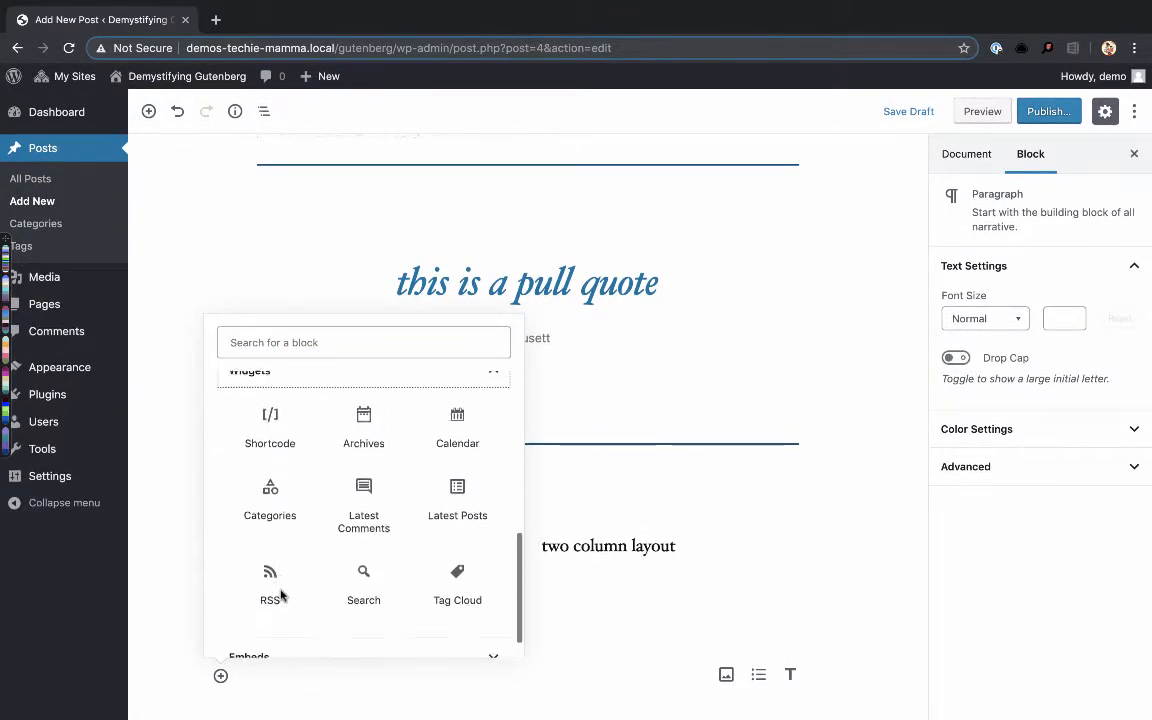
{"action": "scroll", "coordinate": [282, 596], "scroll_direction": "down", "scroll_amount": 1}
{"action": "scroll", "coordinate": [282, 596], "scroll_direction": "up", "scroll_amount": 1}
{"action": "scroll", "coordinate": [282, 597], "scroll_direction": "down", "scroll_amount": 1}
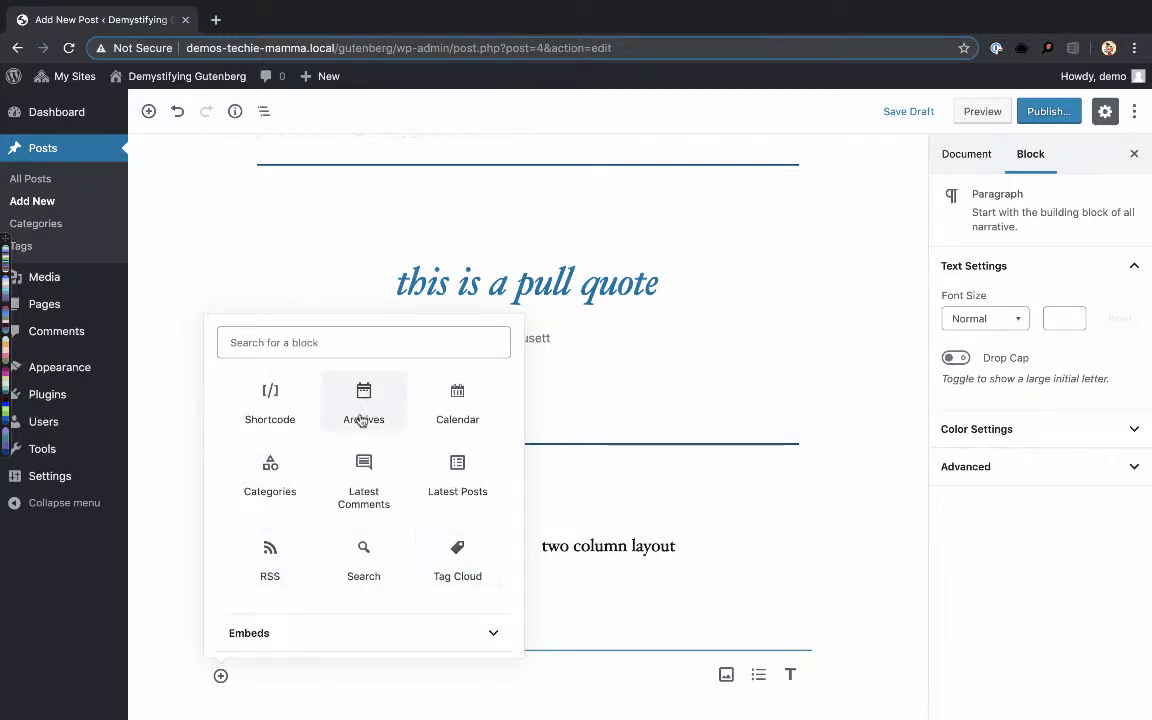
{"action": "scroll", "coordinate": [368, 578], "scroll_direction": "down", "scroll_amount": 1}
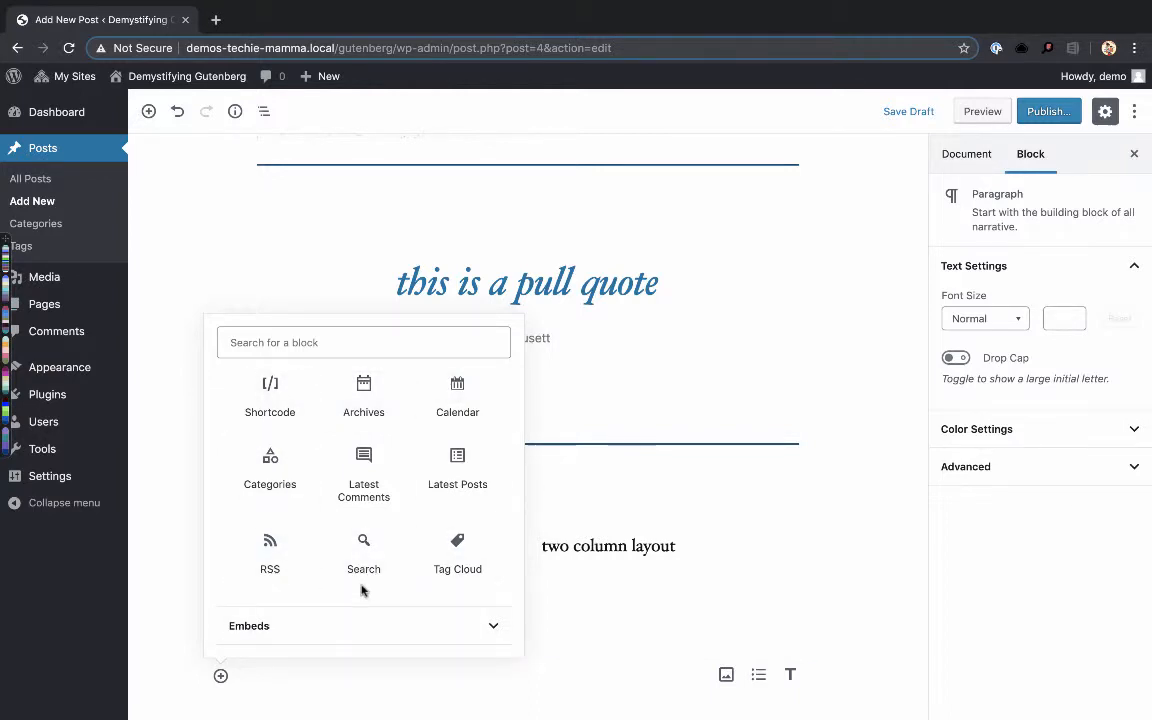
- Insert an Instagram block from the Embeds category below the Click Here button, leaving its URL empty
{"action": "left_click", "coordinate": [257, 631]}
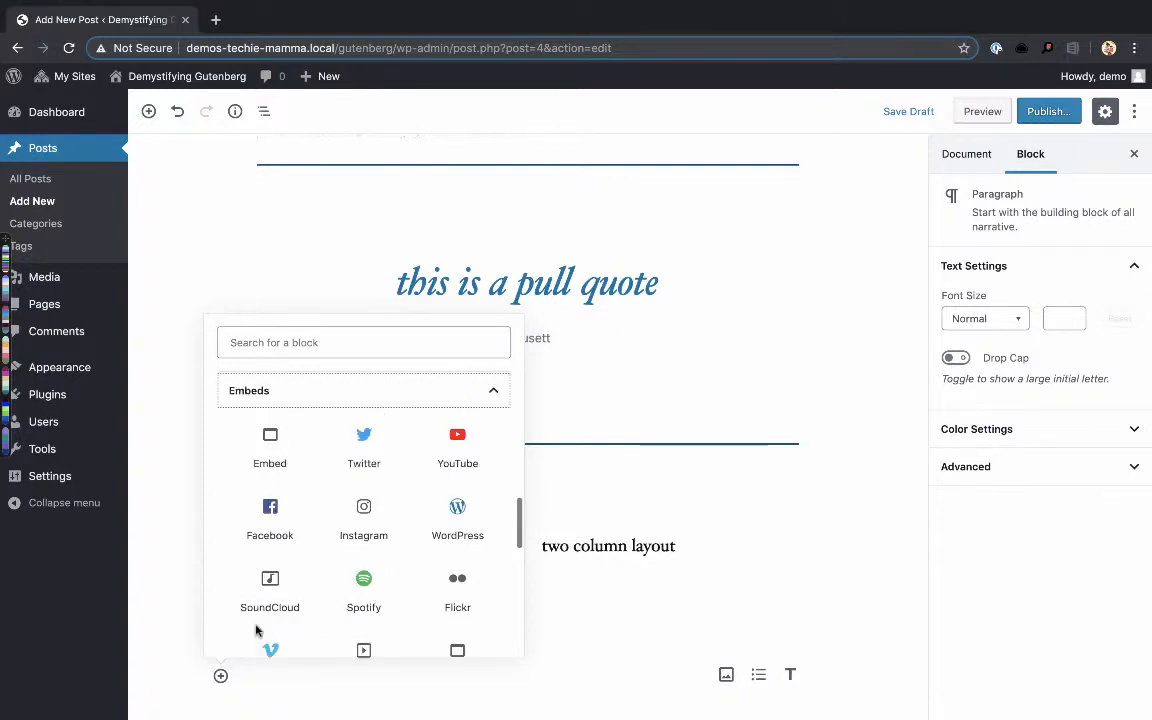
{"action": "scroll", "coordinate": [309, 496], "scroll_direction": "down", "scroll_amount": 5}
{"action": "scroll", "coordinate": [309, 496], "scroll_direction": "down", "scroll_amount": 4}
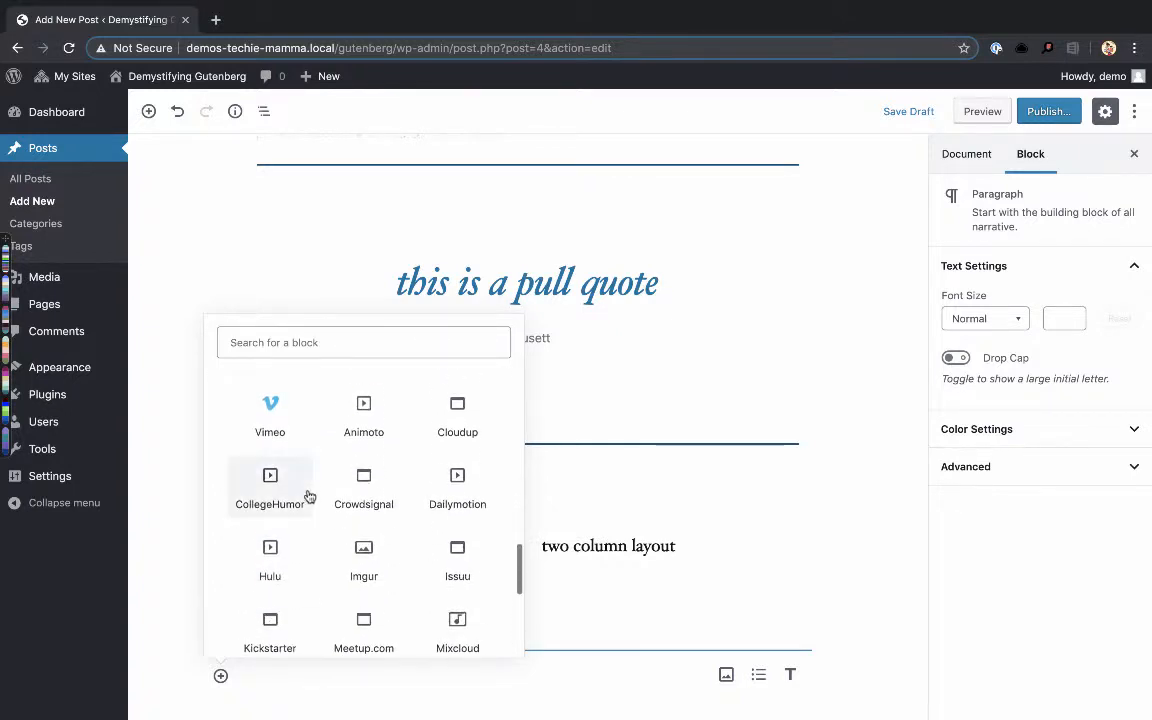
{"action": "scroll", "coordinate": [309, 496], "scroll_direction": "up", "scroll_amount": 8}
{"action": "scroll", "coordinate": [309, 496], "scroll_direction": "down", "scroll_amount": 5}
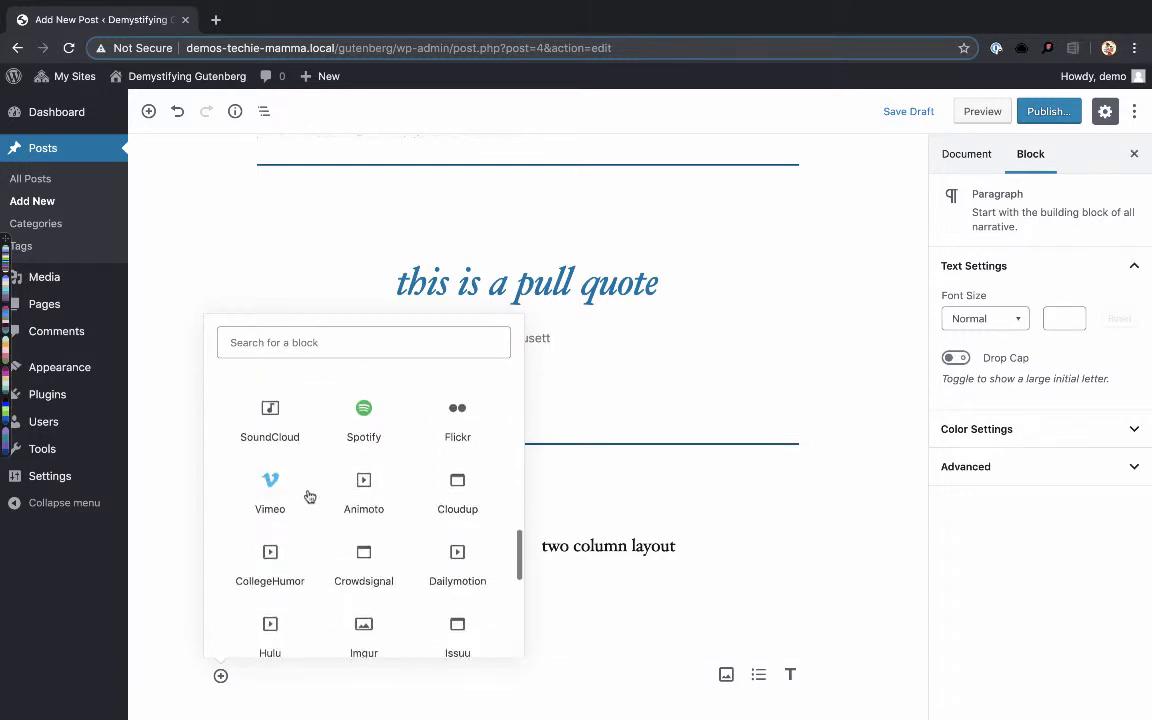
{"action": "scroll", "coordinate": [309, 496], "scroll_direction": "up", "scroll_amount": 3}
{"action": "scroll", "coordinate": [309, 496], "scroll_direction": "down", "scroll_amount": 1}
{"action": "scroll", "coordinate": [309, 496], "scroll_direction": "down", "scroll_amount": 10}
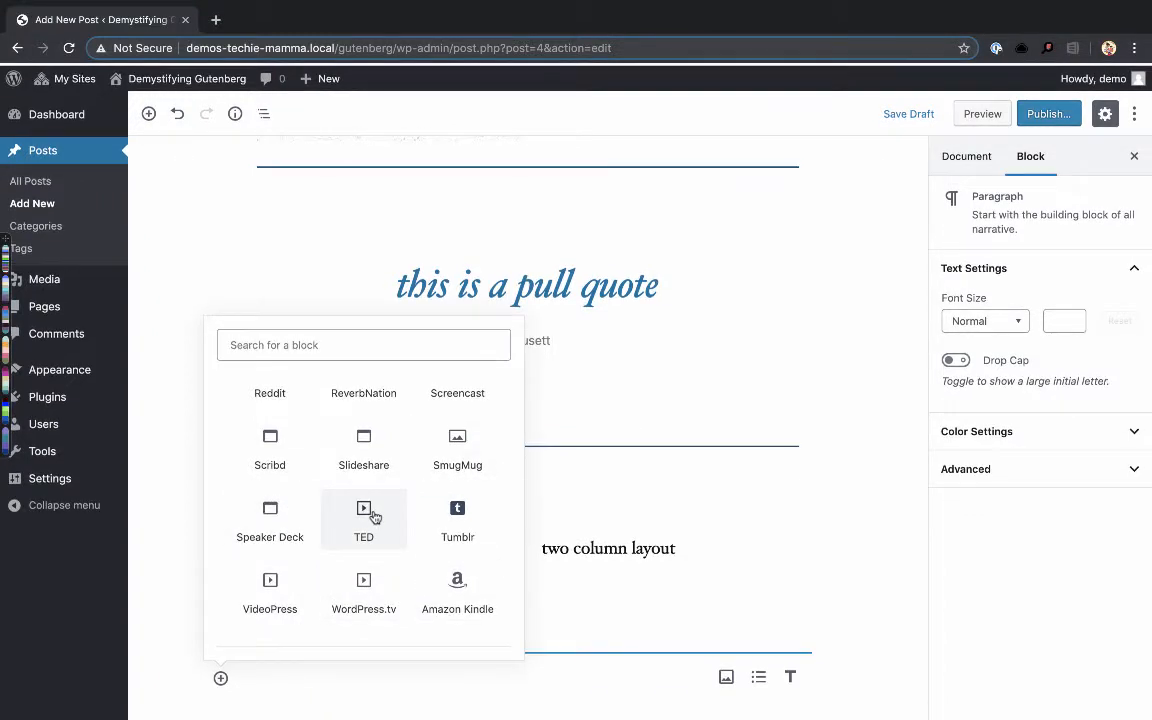
{"action": "scroll", "coordinate": [393, 517], "scroll_direction": "up", "scroll_amount": 4}
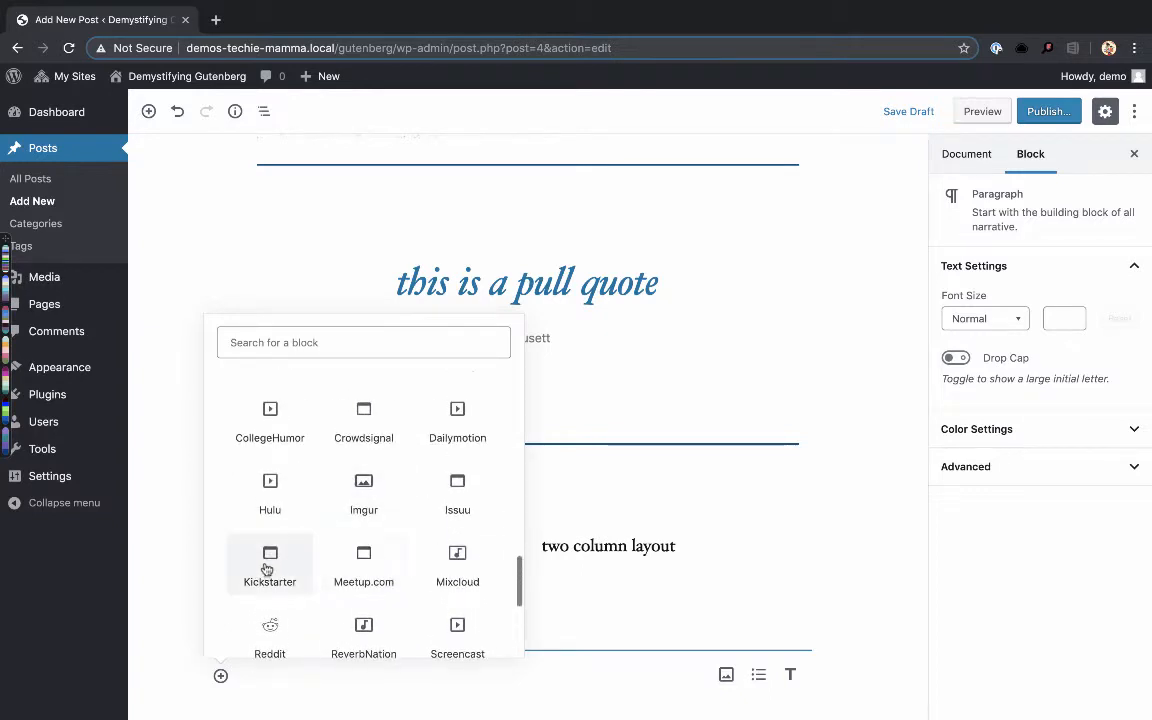
{"action": "scroll", "coordinate": [303, 552], "scroll_direction": "up", "scroll_amount": 2}
{"action": "scroll", "coordinate": [345, 562], "scroll_direction": "up", "scroll_amount": 2}
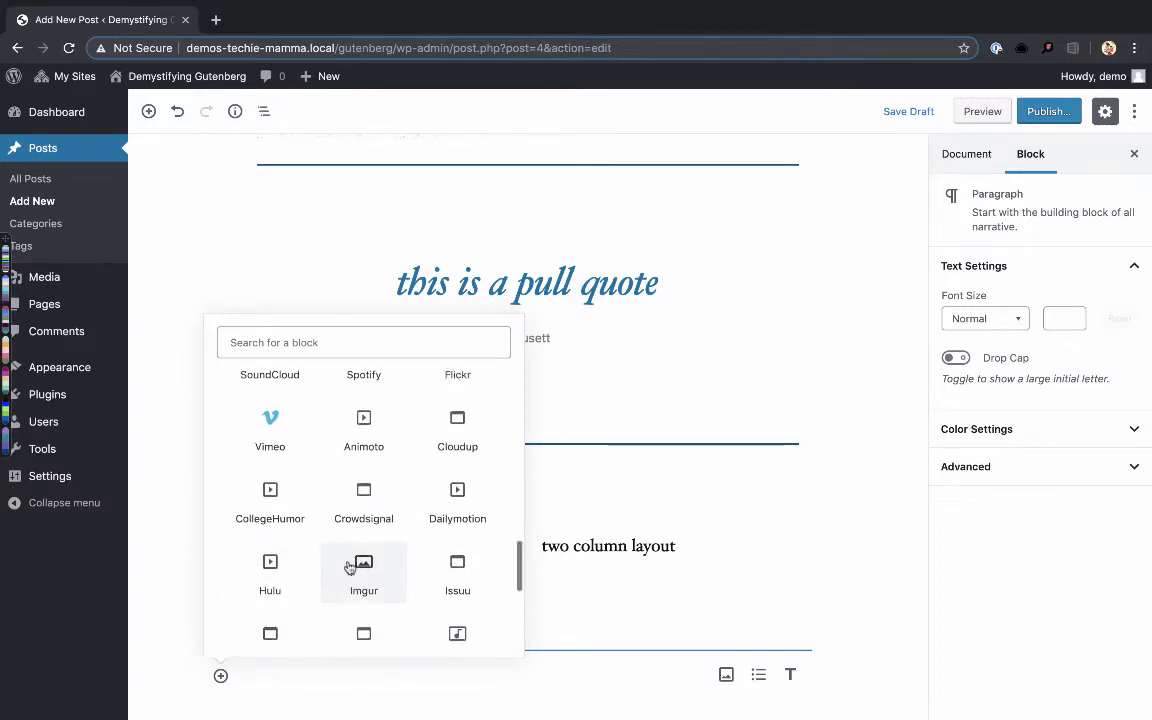
{"action": "scroll", "coordinate": [387, 444], "scroll_direction": "up", "scroll_amount": 3}
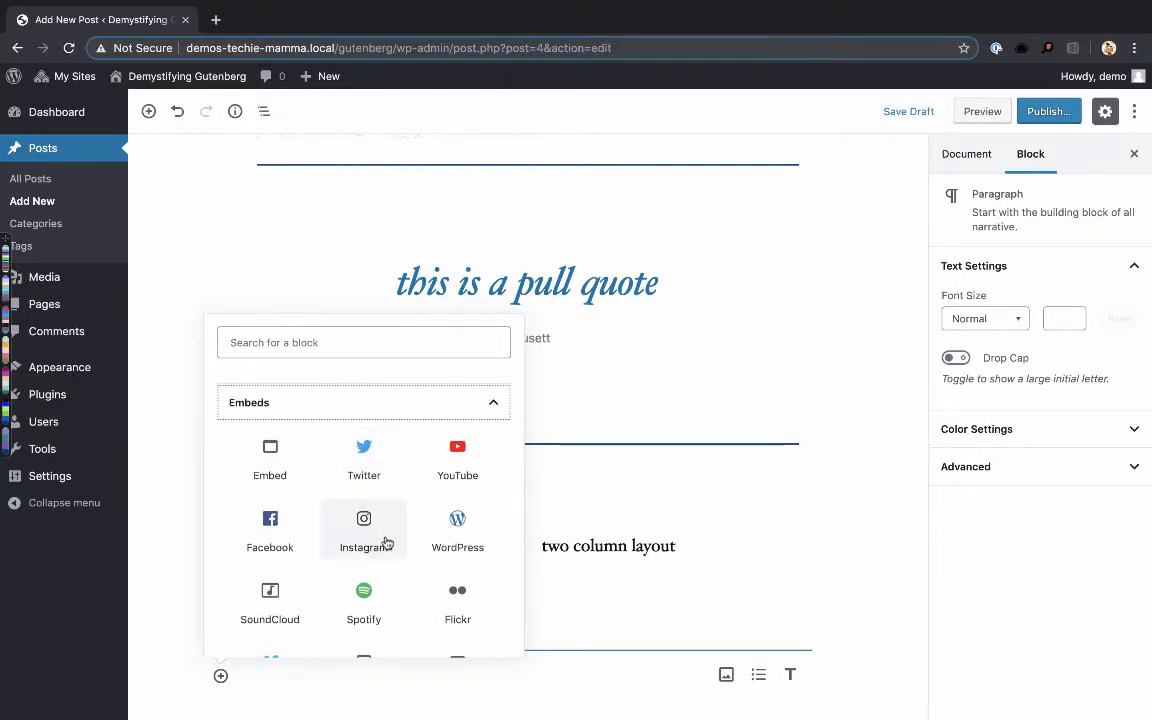
{"action": "left_click", "coordinate": [387, 542]}
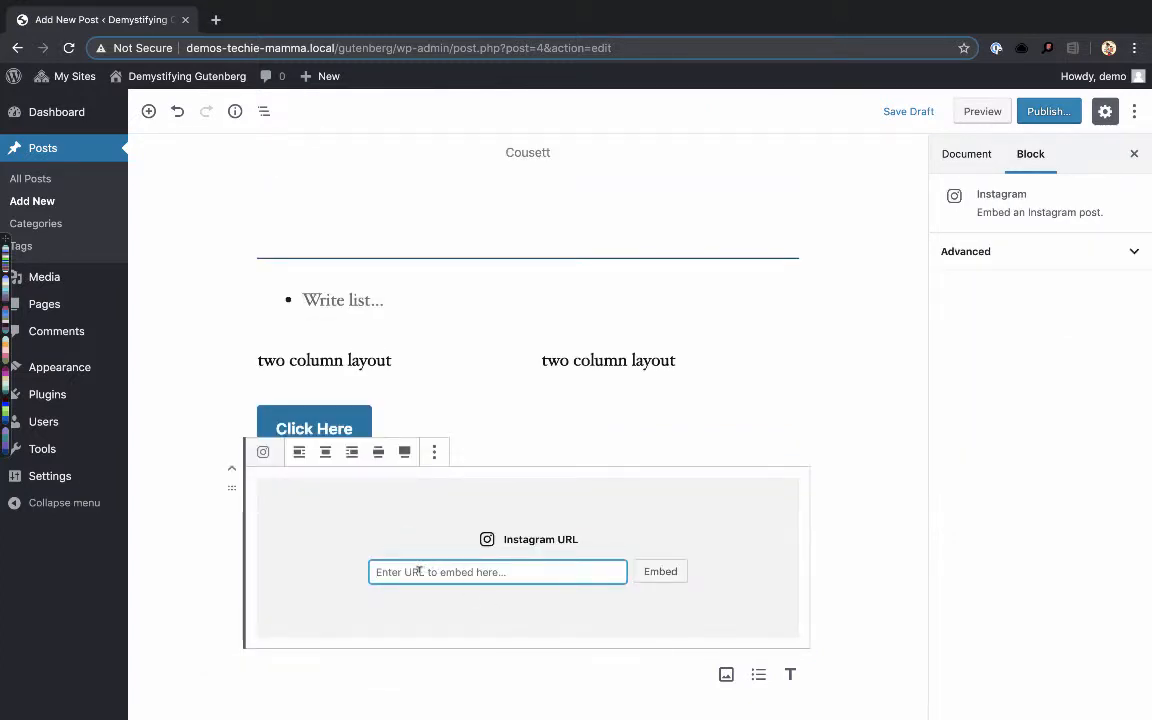
{"action": "left_click", "coordinate": [830, 645]}
{"action": "left_click", "coordinate": [381, 668]}
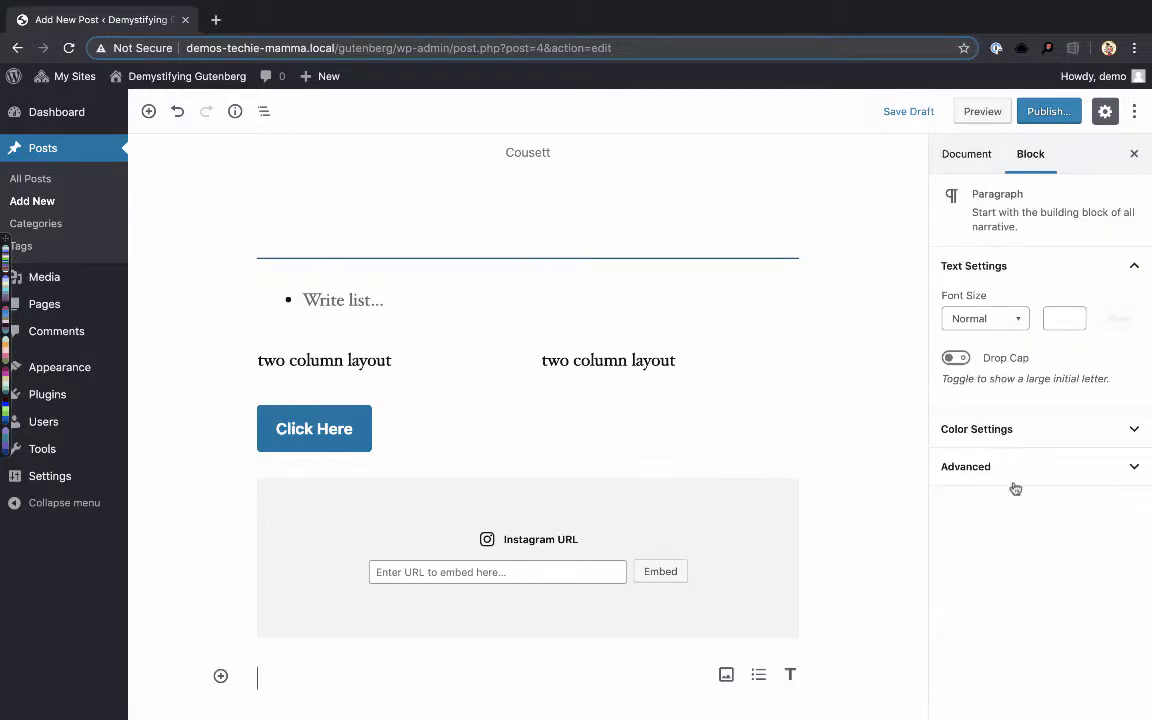
- Select the Instagram block and both column paragraphs in turn, and examine the additional block options of the first column's paragraph
{"action": "left_click", "coordinate": [775, 566]}
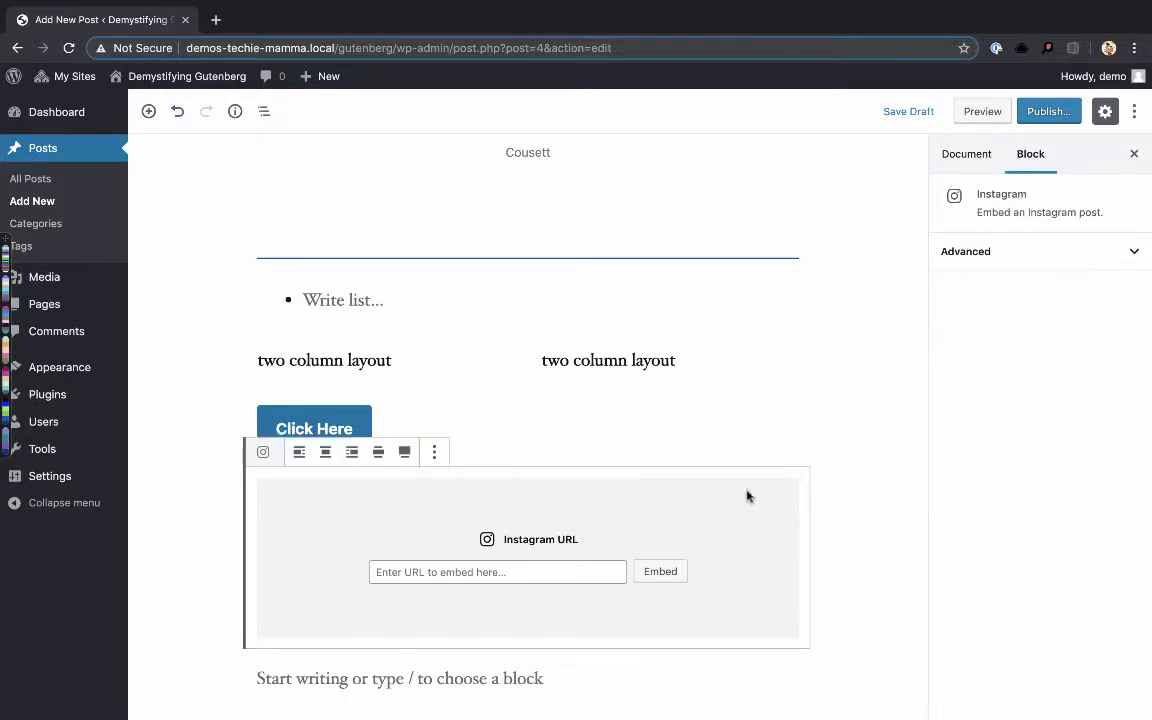
{"action": "left_click", "coordinate": [590, 360]}
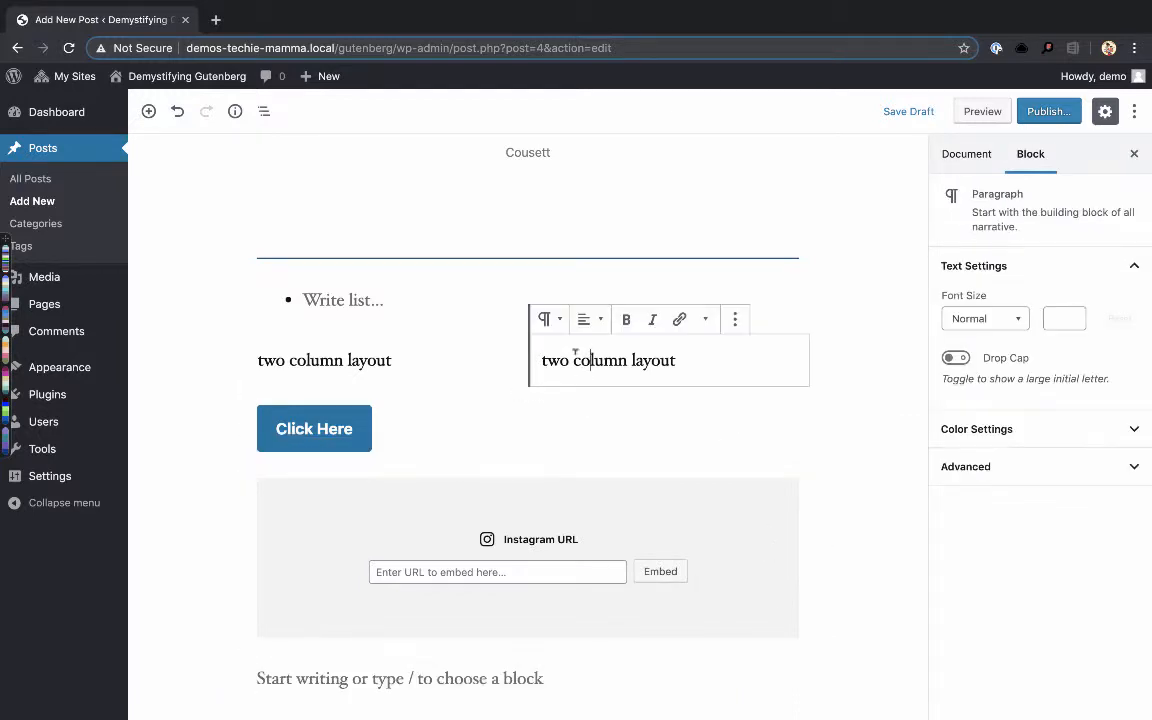
{"action": "left_click", "coordinate": [390, 360]}
{"action": "left_click", "coordinate": [604, 360]}
{"action": "left_click", "coordinate": [392, 358]}
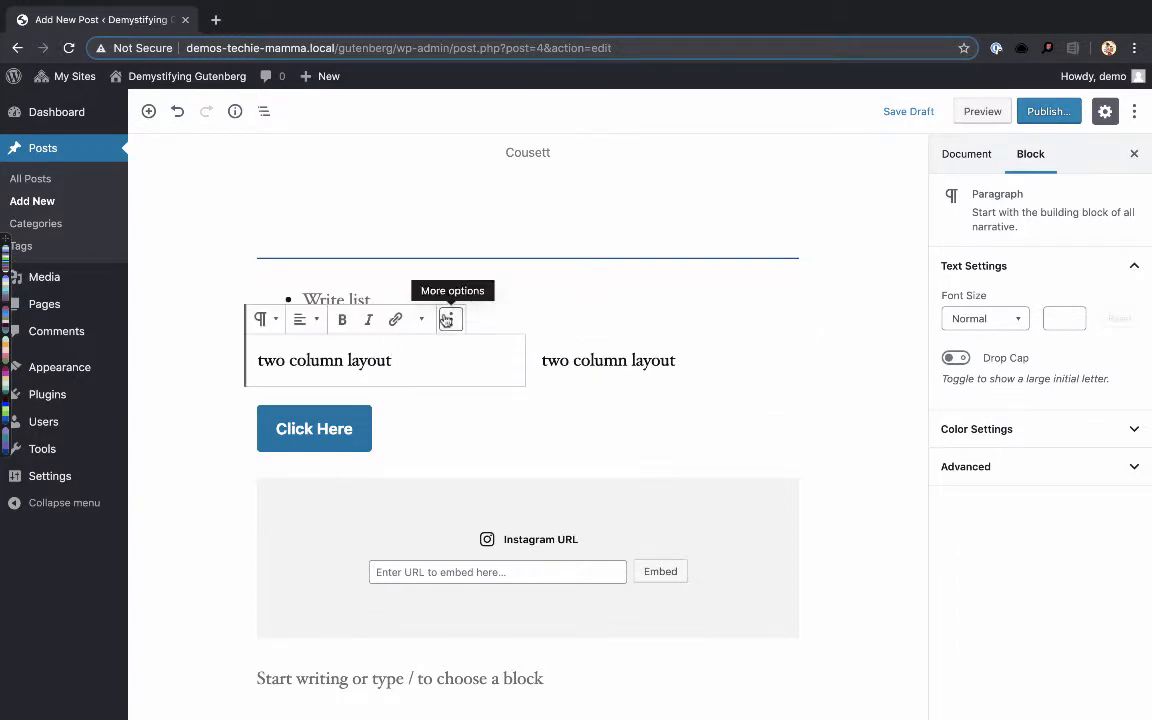
{"action": "left_click", "coordinate": [451, 319]}
{"action": "left_click", "coordinate": [451, 319]}
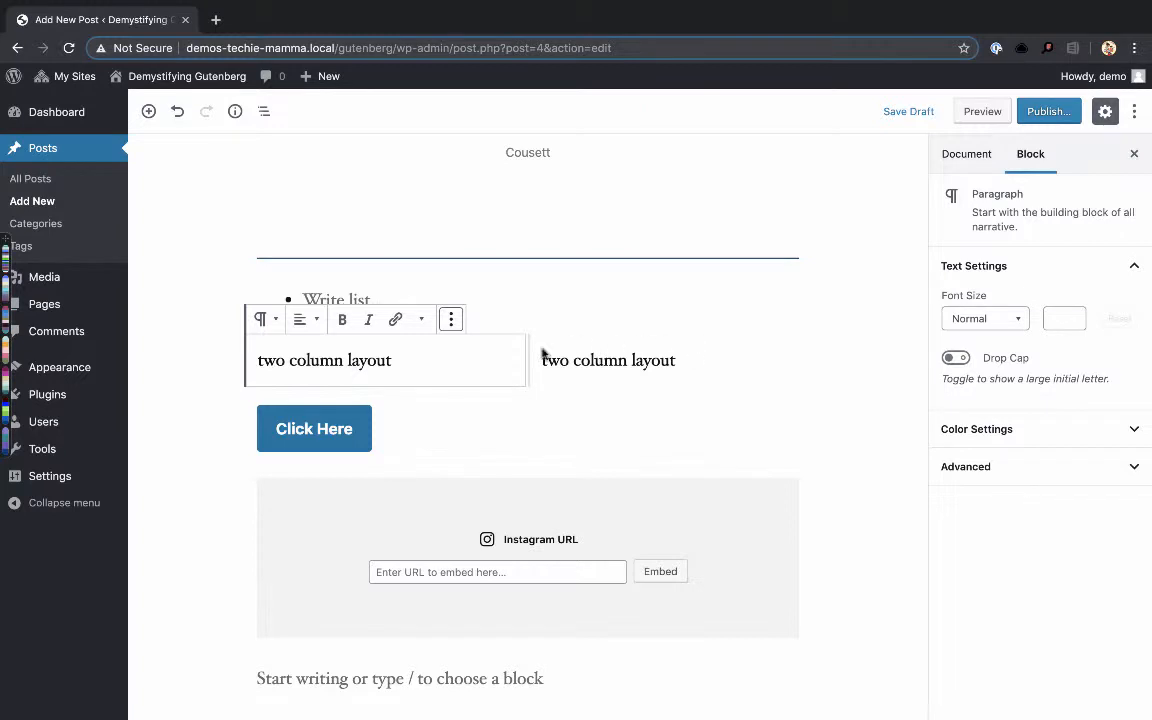
{"action": "left_click", "coordinate": [450, 319]}
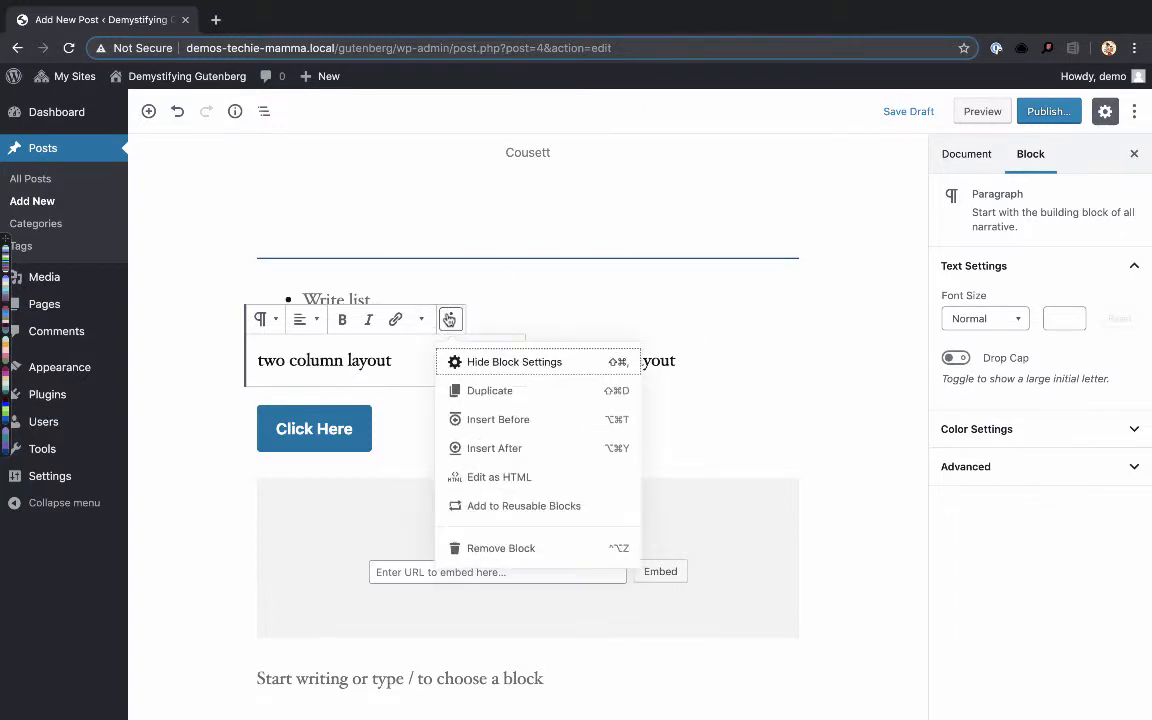
{"action": "left_click", "coordinate": [410, 363]}
- Select the empty list block and show its Advanced settings
{"action": "left_click", "coordinate": [497, 299]}
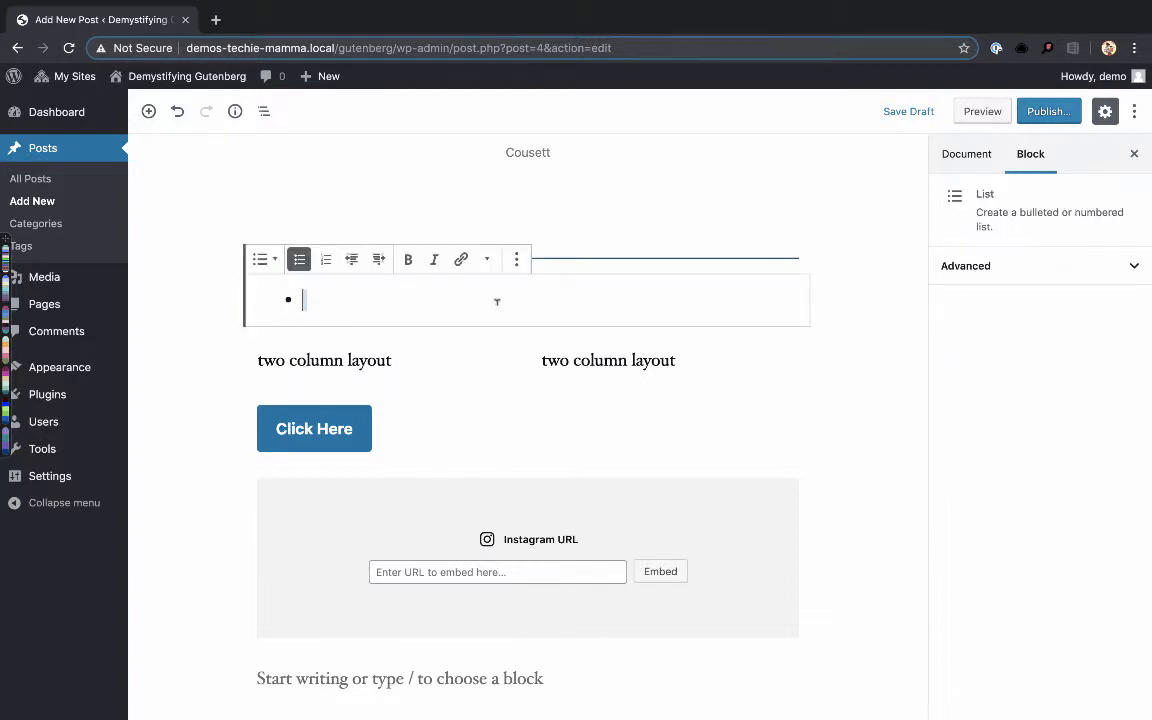
{"action": "scroll", "coordinate": [620, 290], "scroll_direction": "up", "scroll_amount": 1}
{"action": "left_click", "coordinate": [1124, 262]}
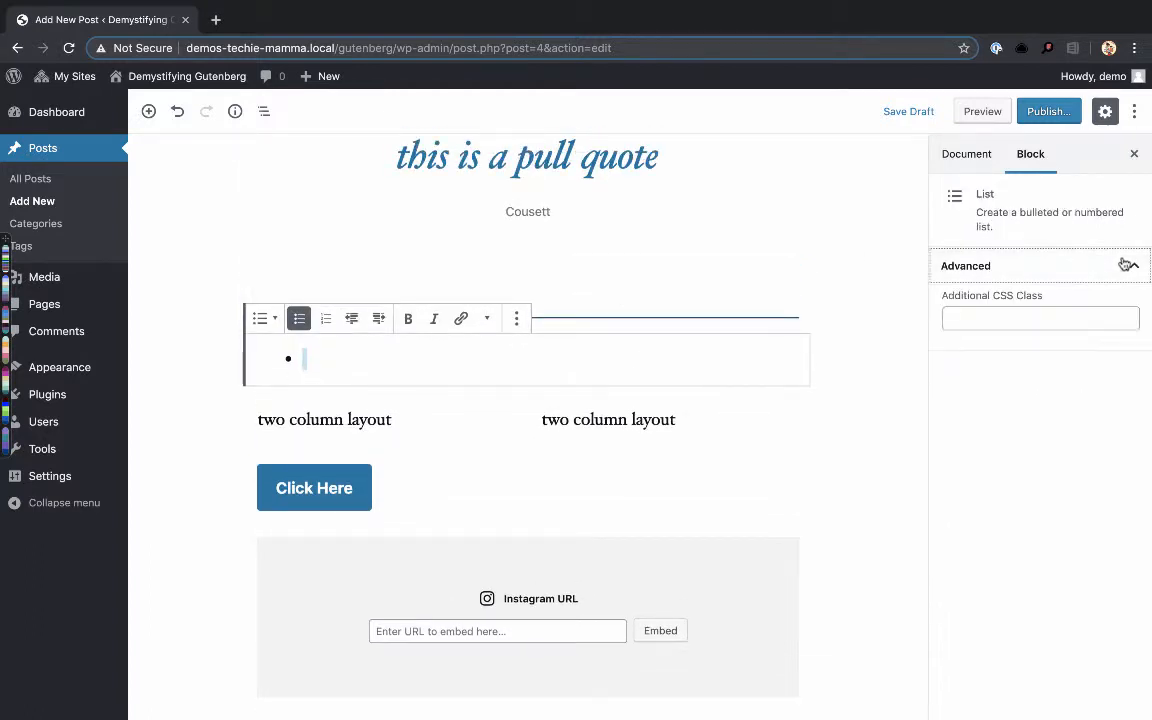
- Apply the Solid Color style to the pullquote
{"action": "scroll", "coordinate": [633, 321], "scroll_direction": "up", "scroll_amount": 2}
{"action": "left_click", "coordinate": [633, 321]}
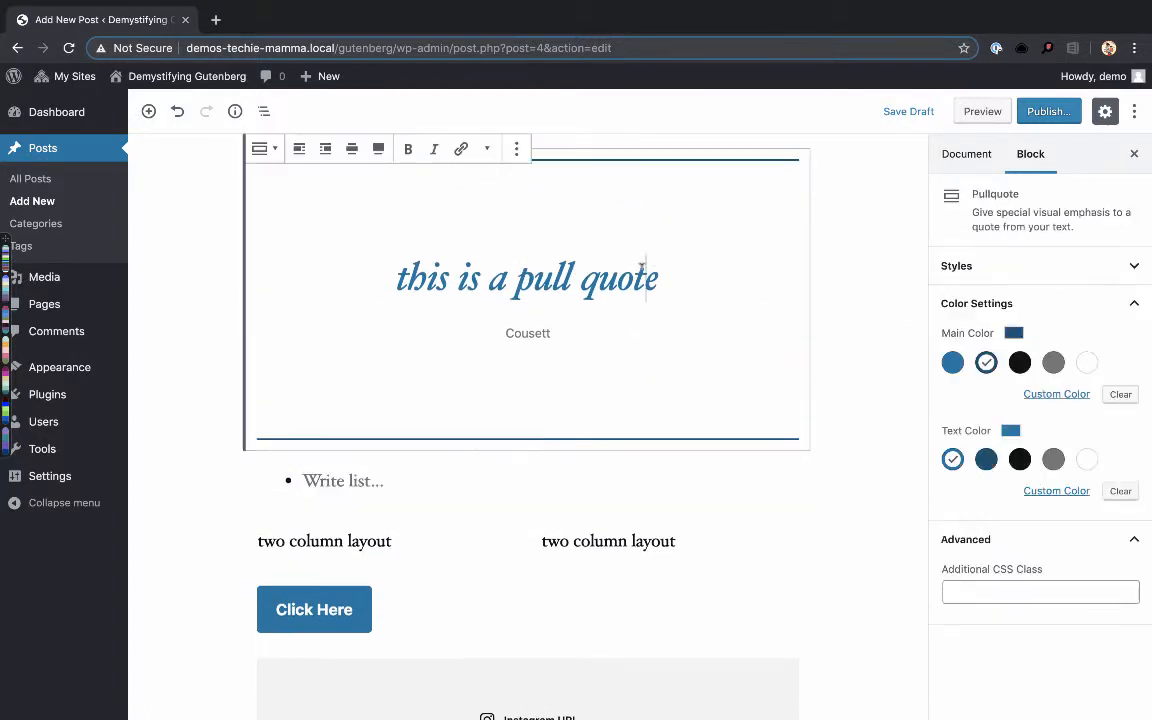
{"action": "scroll", "coordinate": [650, 268], "scroll_direction": "up", "scroll_amount": 4}
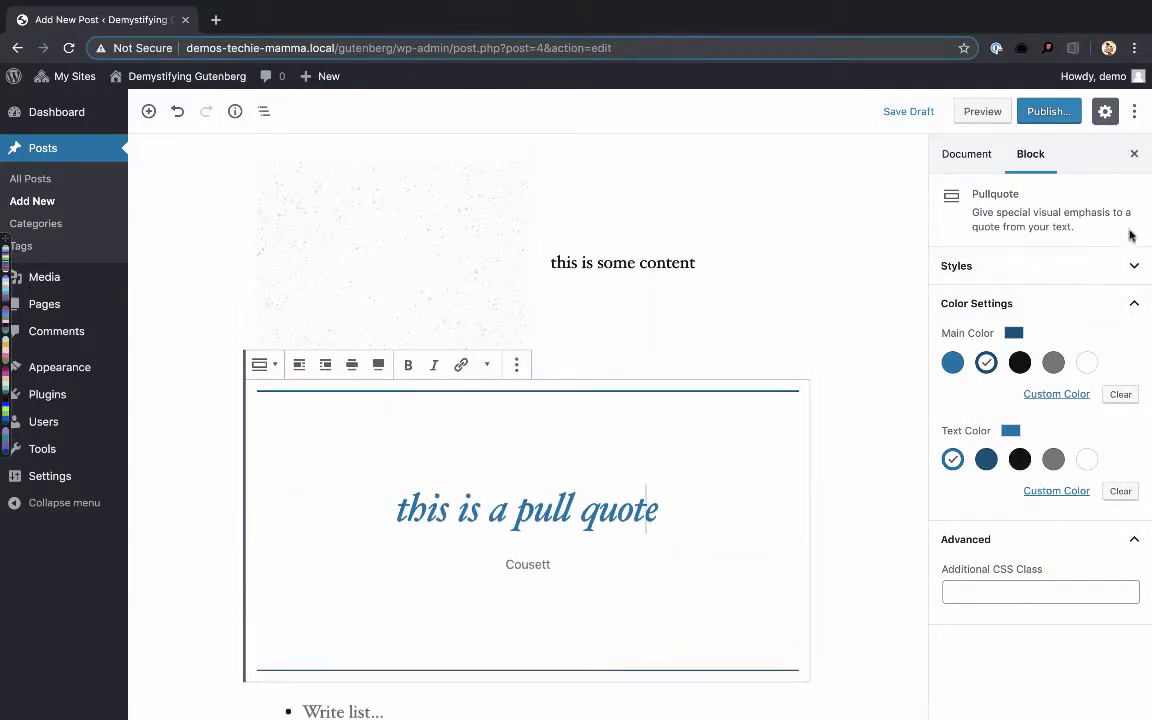
{"action": "left_click", "coordinate": [1136, 270]}
{"action": "left_click", "coordinate": [1053, 342]}
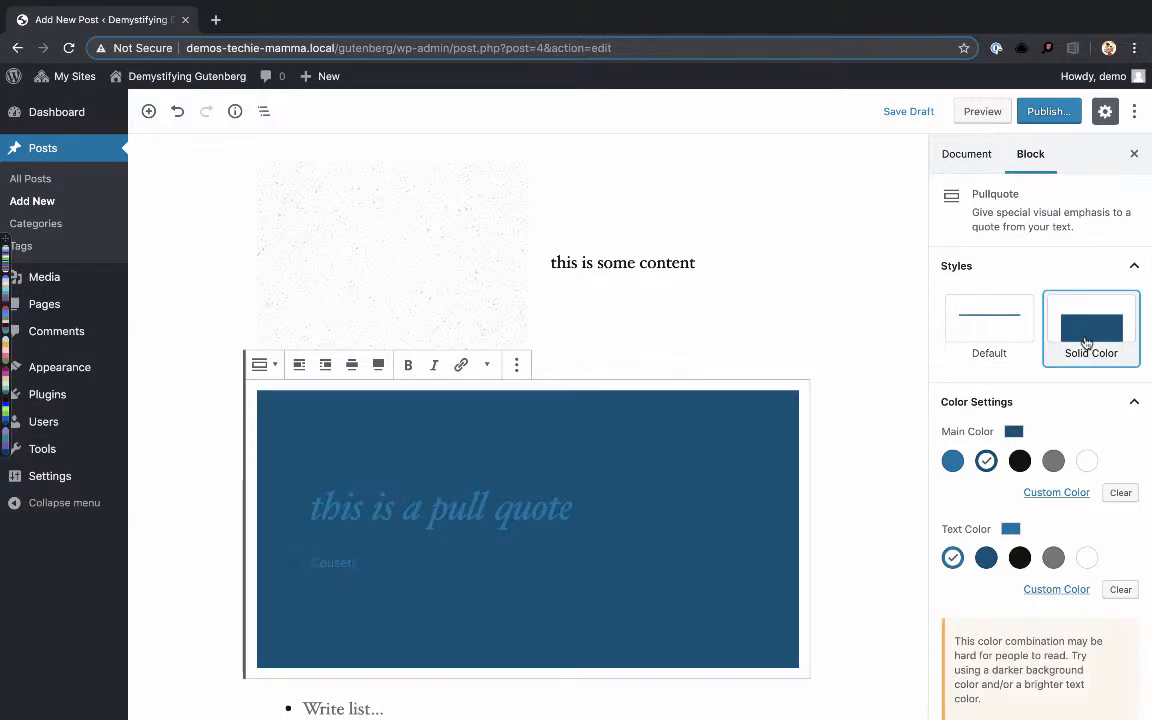
{"action": "scroll", "coordinate": [990, 455], "scroll_direction": "down", "scroll_amount": 2}
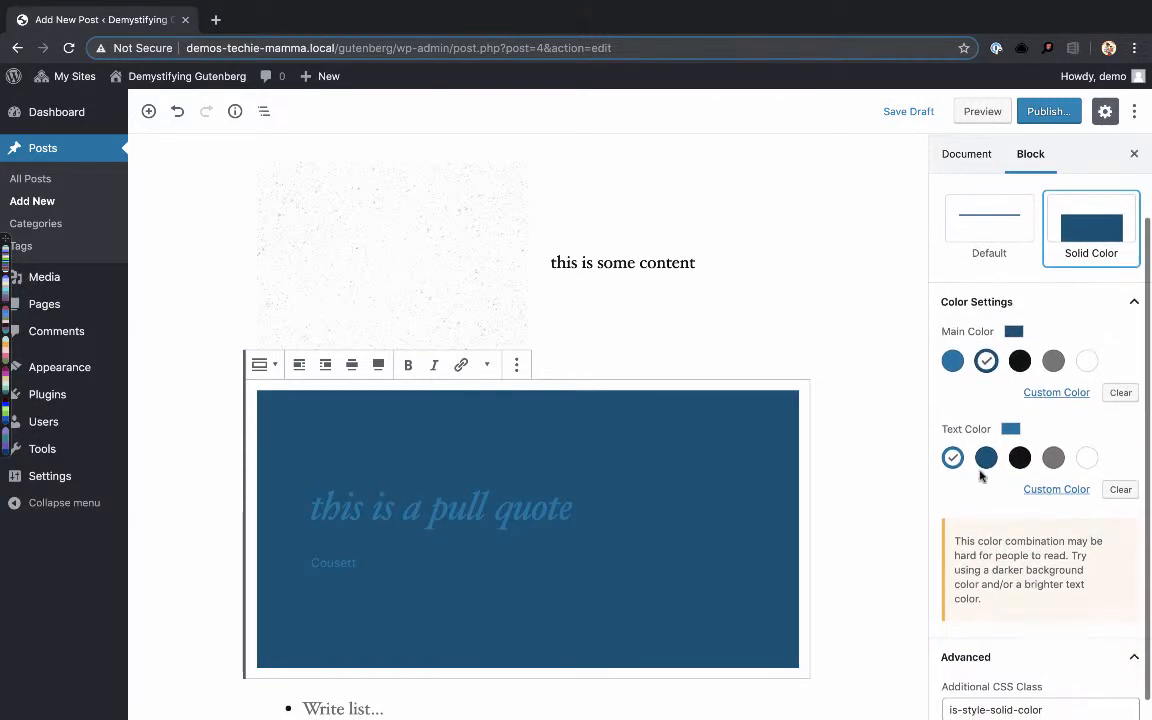
- Try white and gray as the pullquote's main color with dark blue text, ending on gray, and highlight the color contrast warning
{"action": "left_click", "coordinate": [1053, 361]}
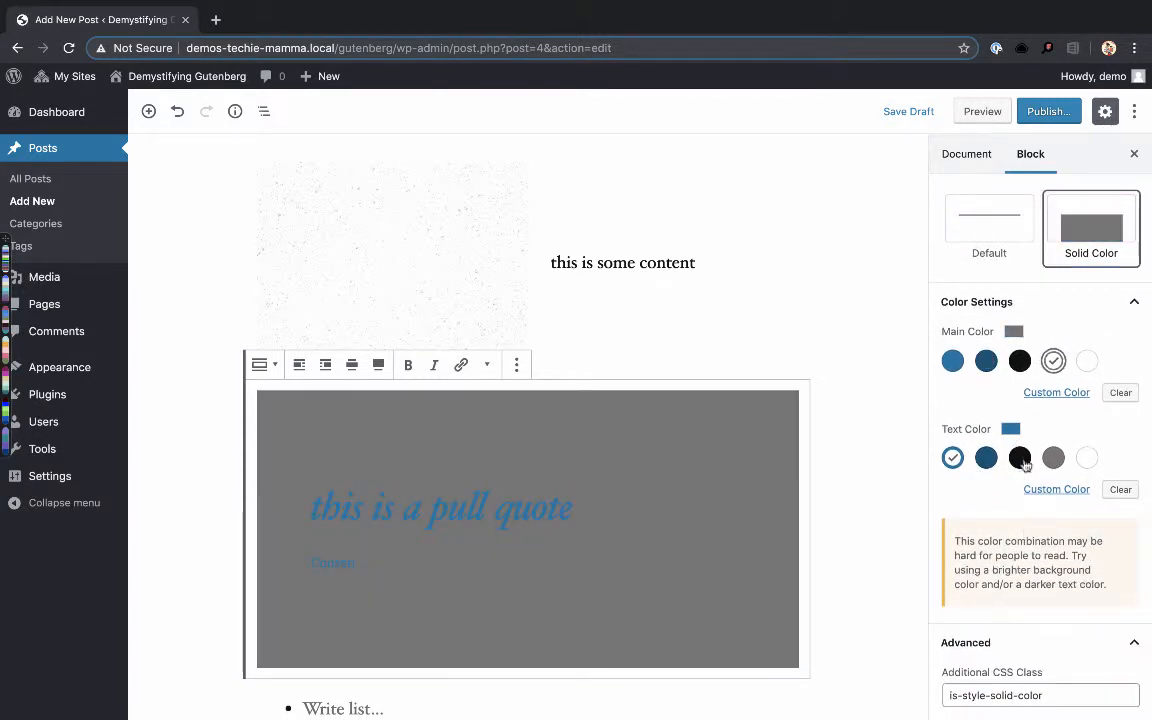
{"action": "left_click", "coordinate": [986, 457]}
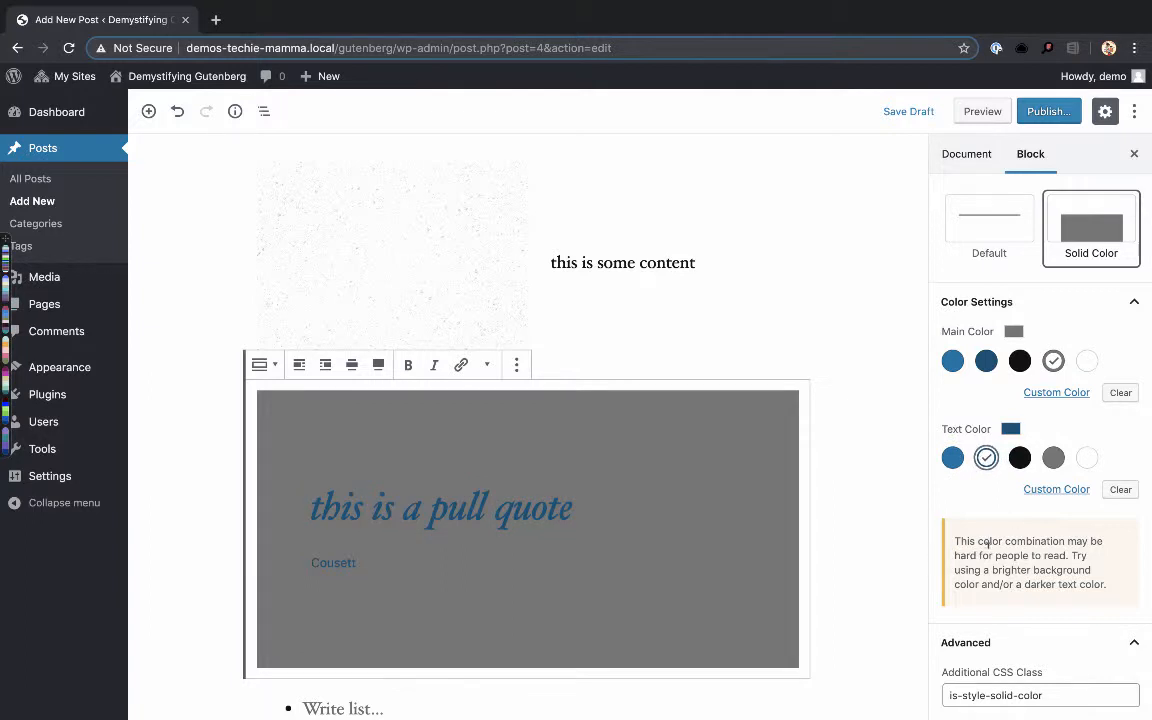
{"action": "left_click", "coordinate": [1087, 361]}
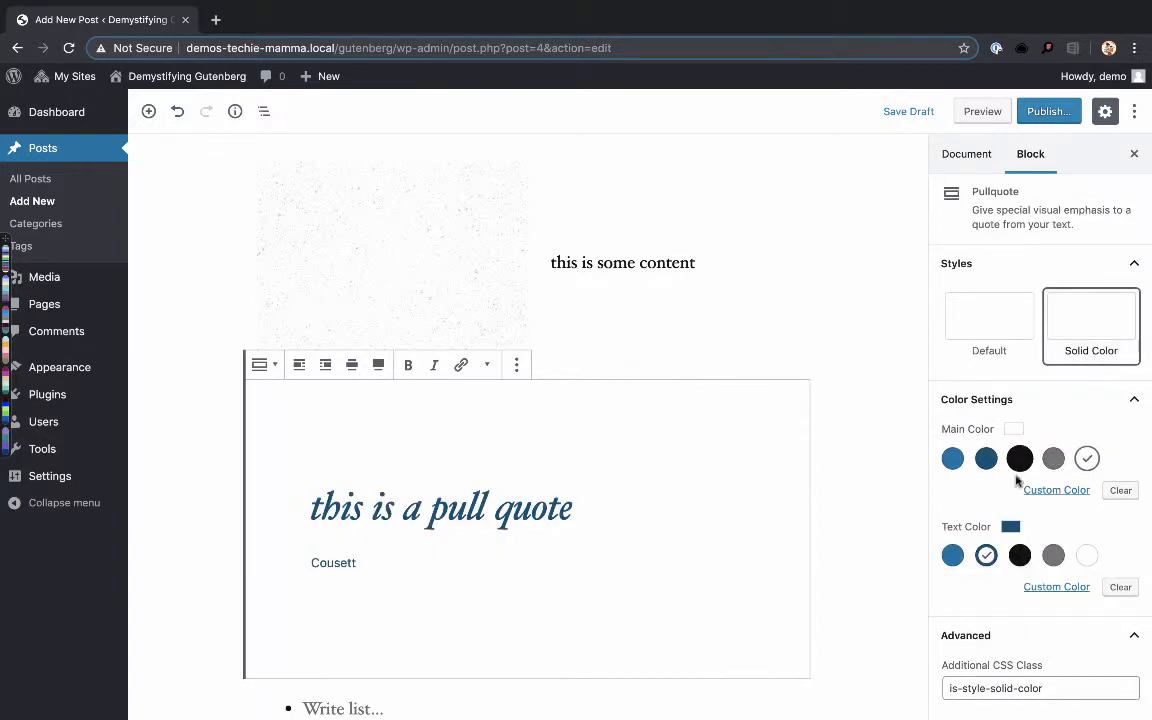
{"action": "left_click", "coordinate": [1053, 458]}
{"action": "scroll", "coordinate": [1051, 444], "scroll_direction": "down", "scroll_amount": 2}
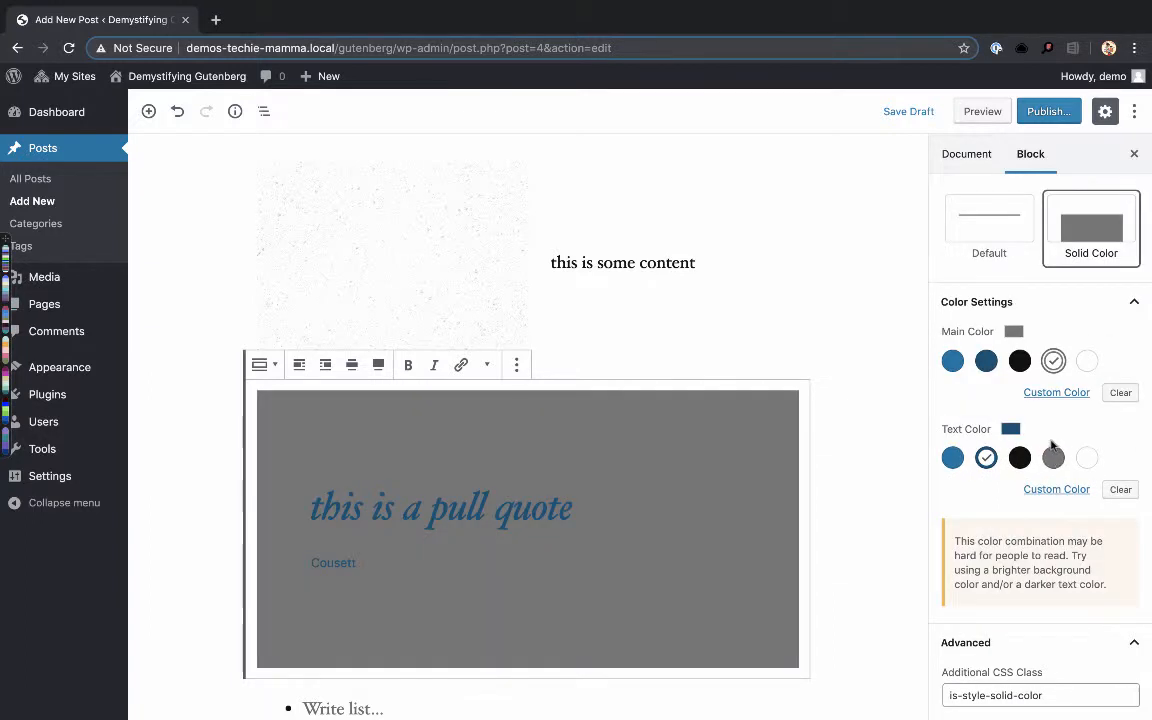
{"action": "left_click_drag", "start_coordinate": [955, 538], "coordinate": [1120, 582]}
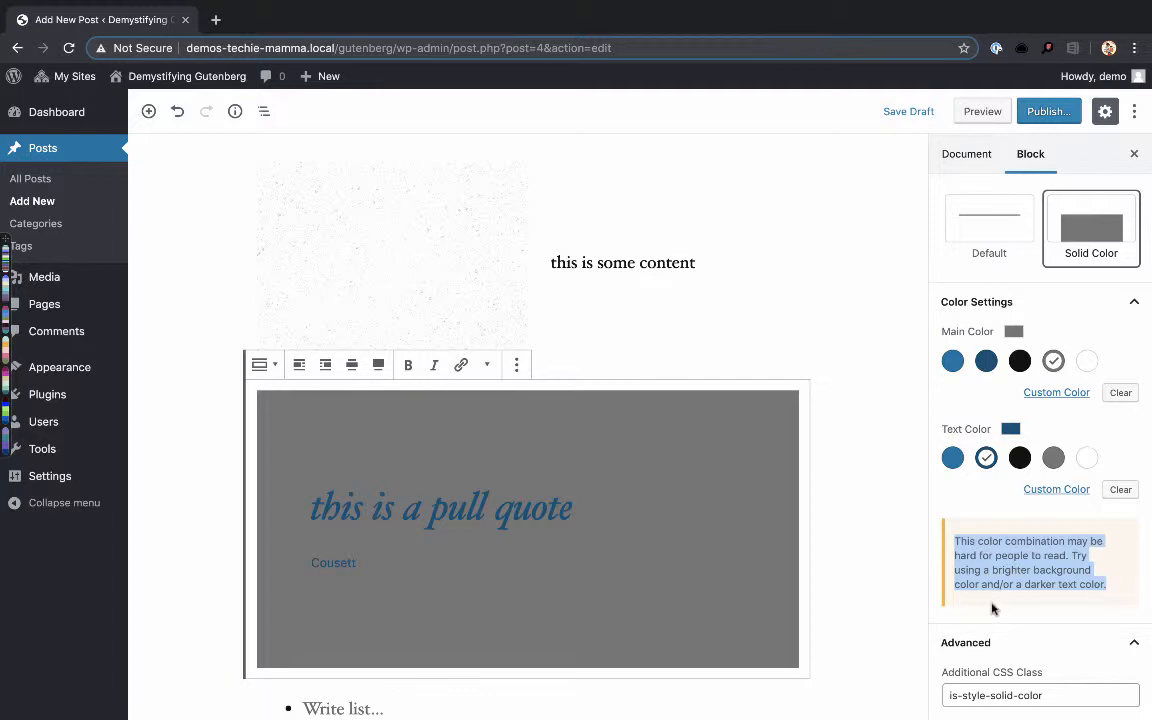
- Set the pullquote's main color to the lighter blue and its text color to black
{"action": "left_click", "coordinate": [954, 362]}
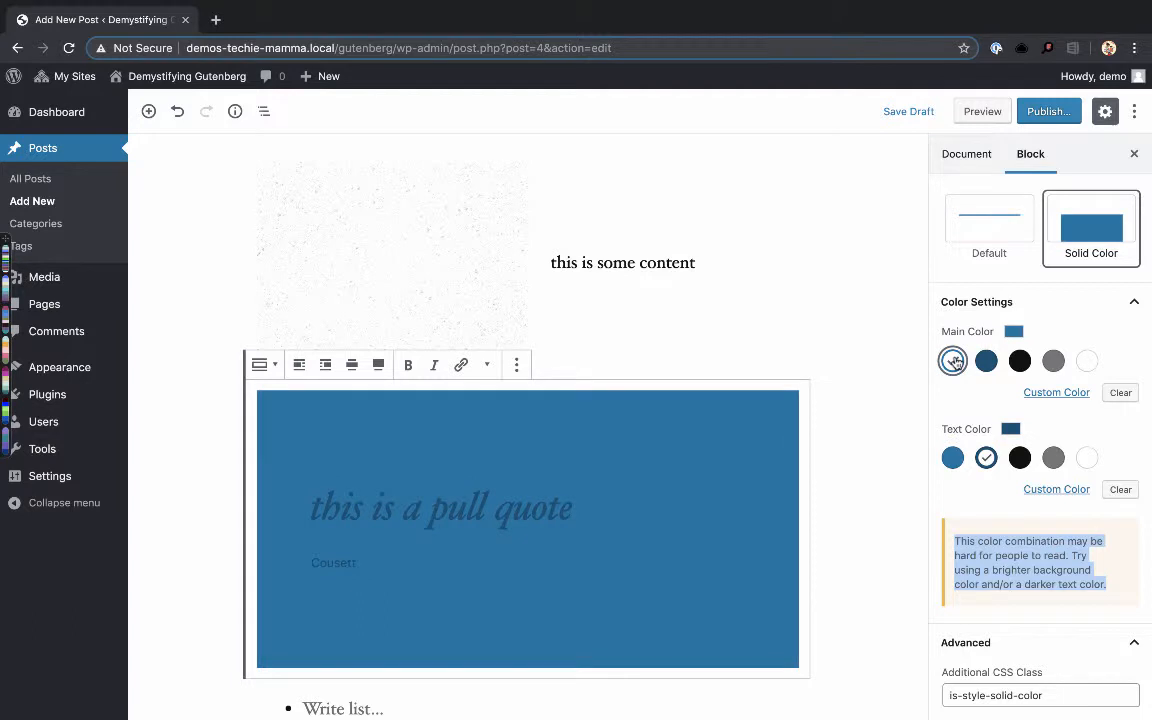
{"action": "left_click", "coordinate": [1053, 457]}
{"action": "left_click", "coordinate": [1019, 458]}
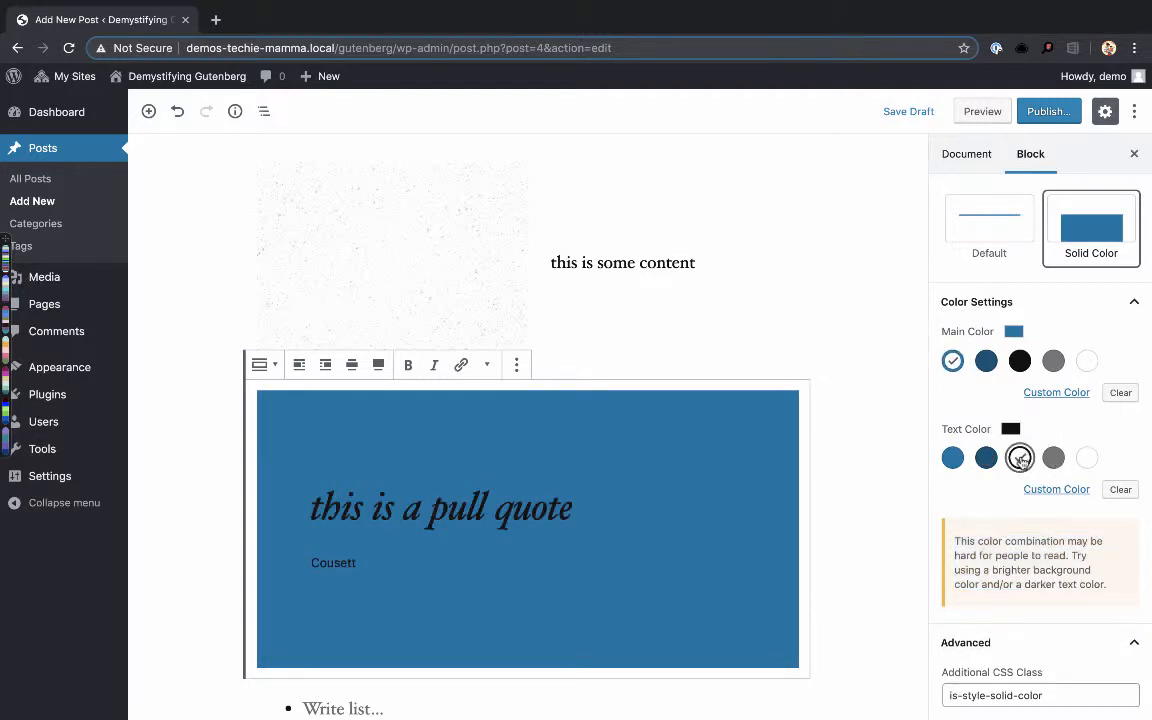
- Set the pullquote's text color to white
{"action": "left_click", "coordinate": [1087, 456]}
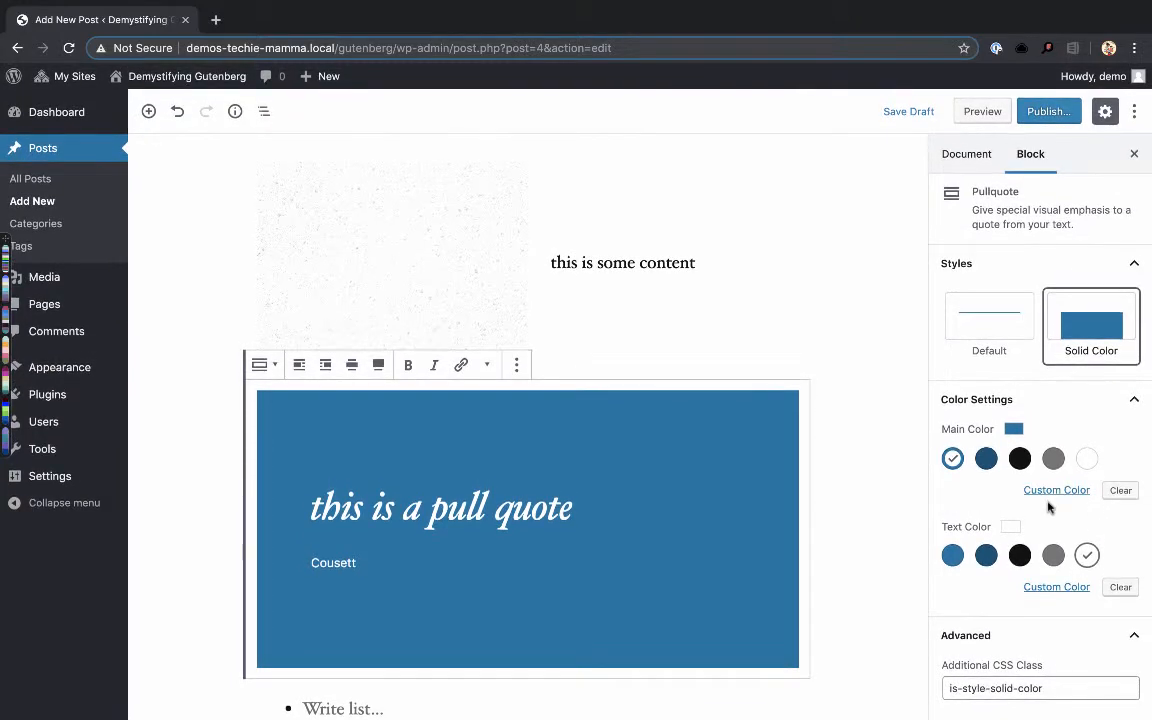
{"action": "scroll", "coordinate": [759, 476], "scroll_direction": "down", "scroll_amount": 3}
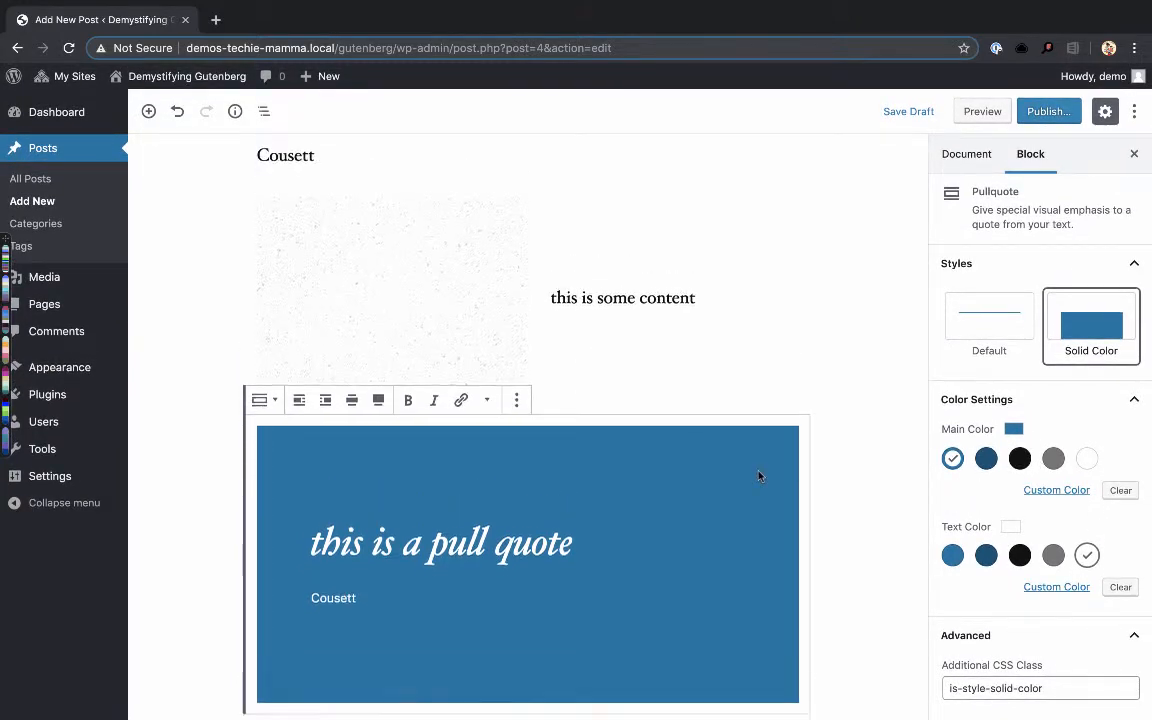
{"action": "scroll", "coordinate": [760, 478], "scroll_direction": "up", "scroll_amount": 3}
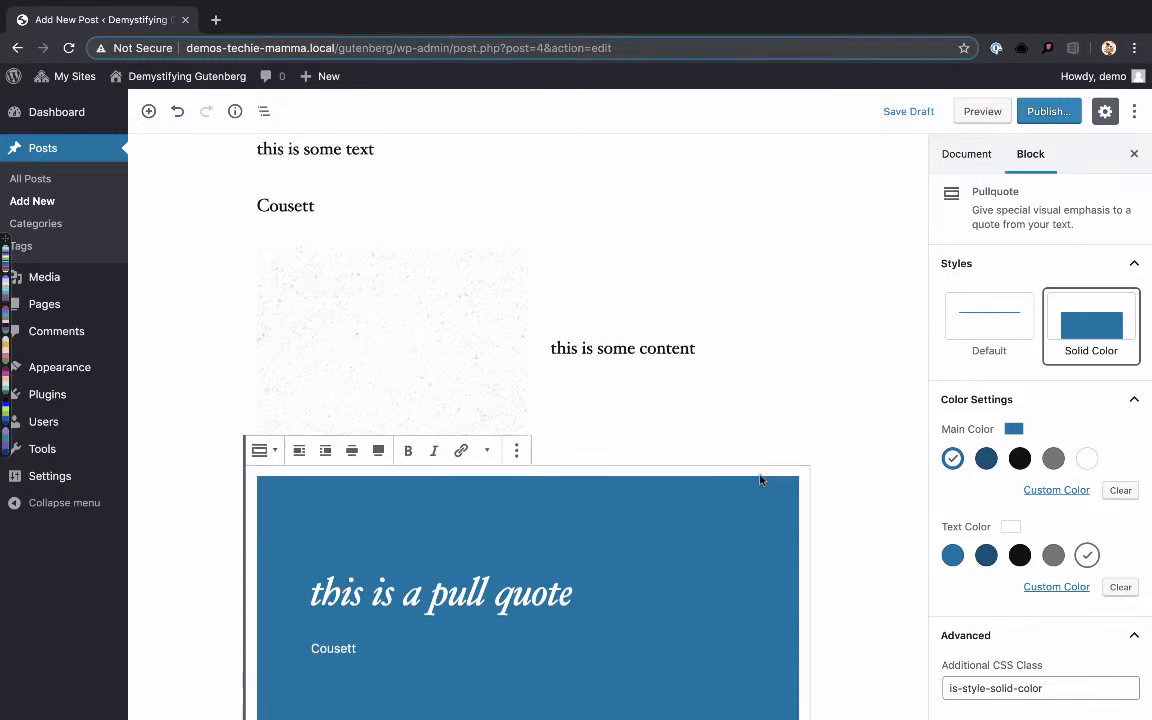
{"action": "scroll", "coordinate": [760, 480], "scroll_direction": "down", "scroll_amount": 5}
{"action": "scroll", "coordinate": [760, 480], "scroll_direction": "up", "scroll_amount": 5}
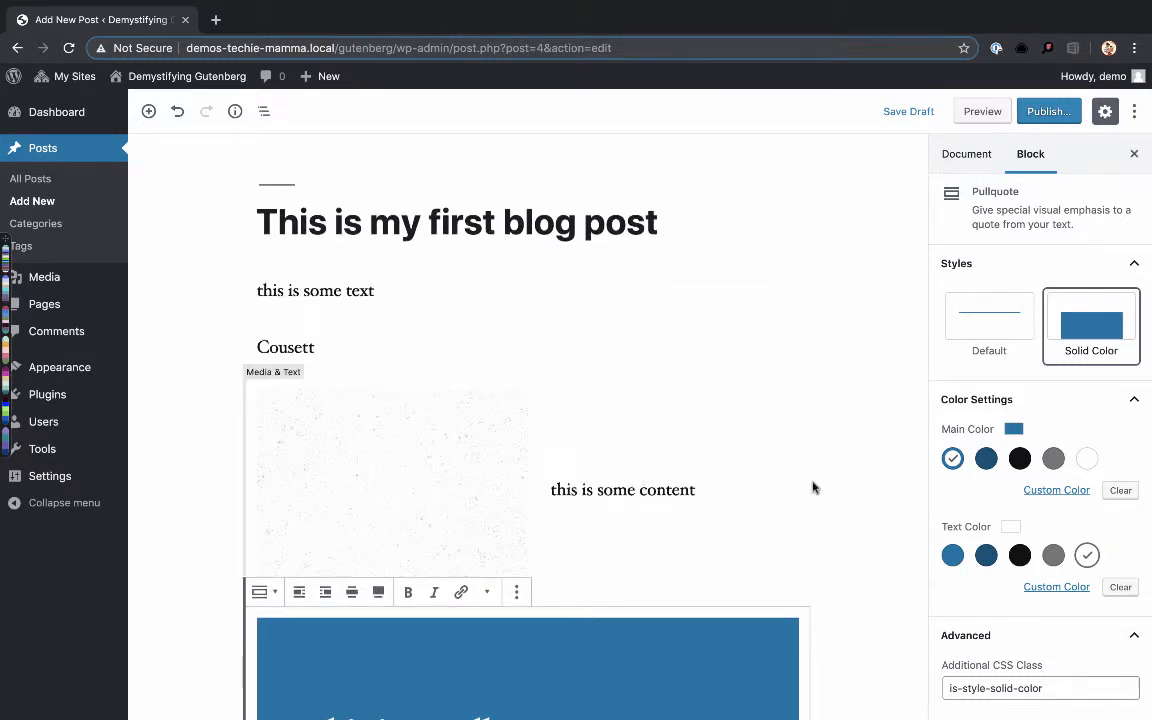
- Show the post's document settings and expand its Permalink and Categories sections
{"action": "left_click", "coordinate": [952, 157]}
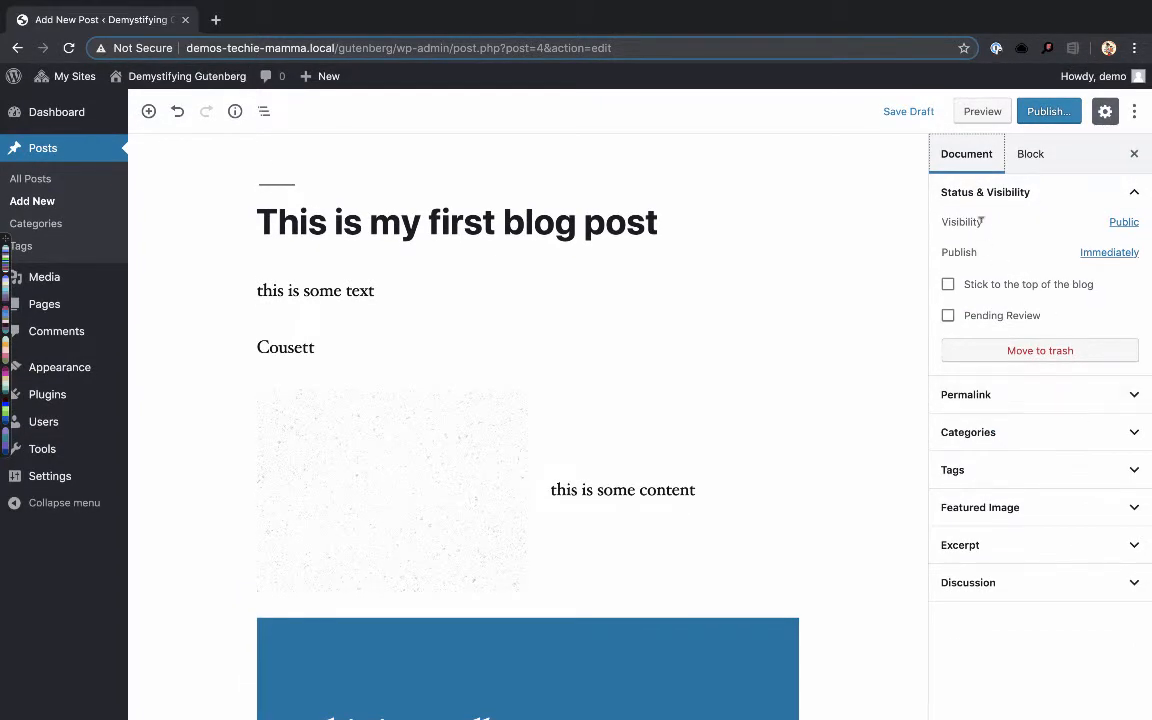
{"action": "left_click", "coordinate": [1022, 394]}
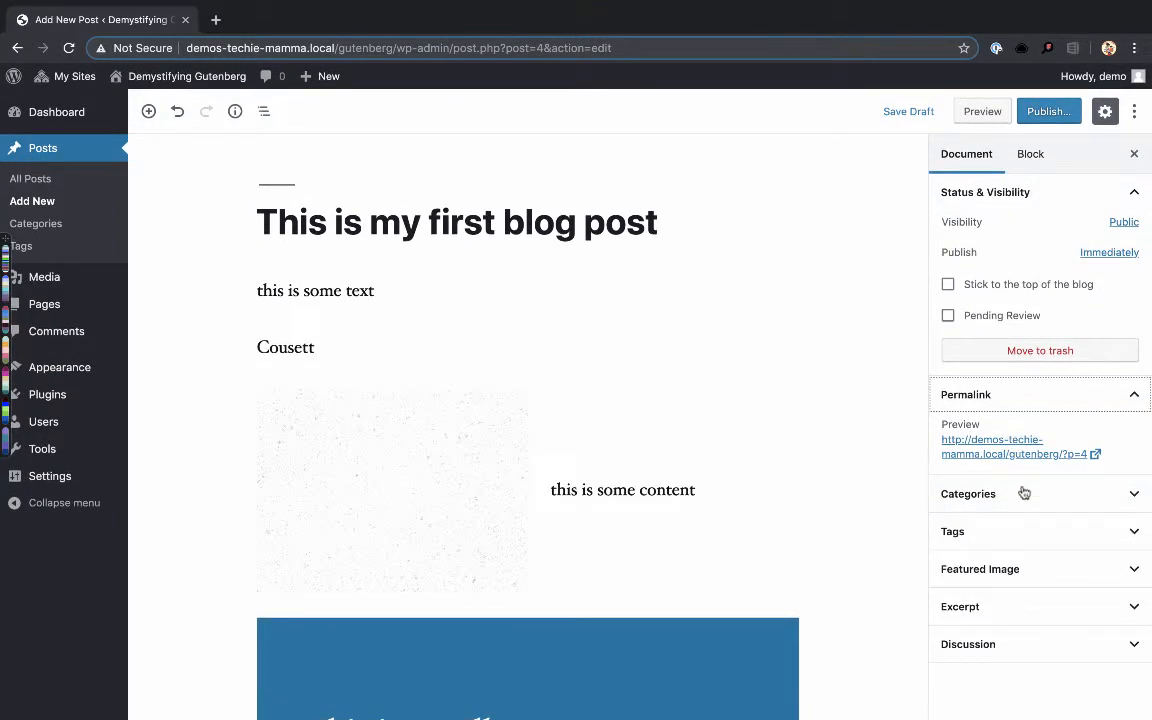
{"action": "left_click", "coordinate": [1012, 495]}
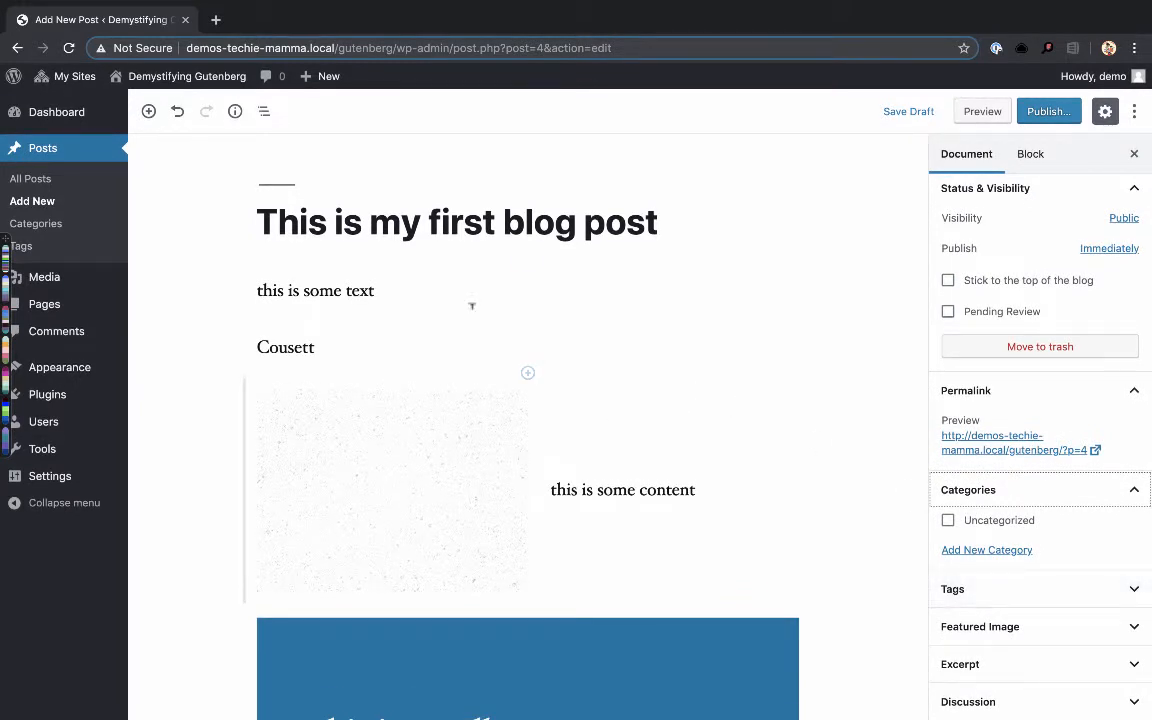
- Go to the Button block through Block Navigation and show the post's content structure statistics
{"action": "left_click", "coordinate": [263, 112]}
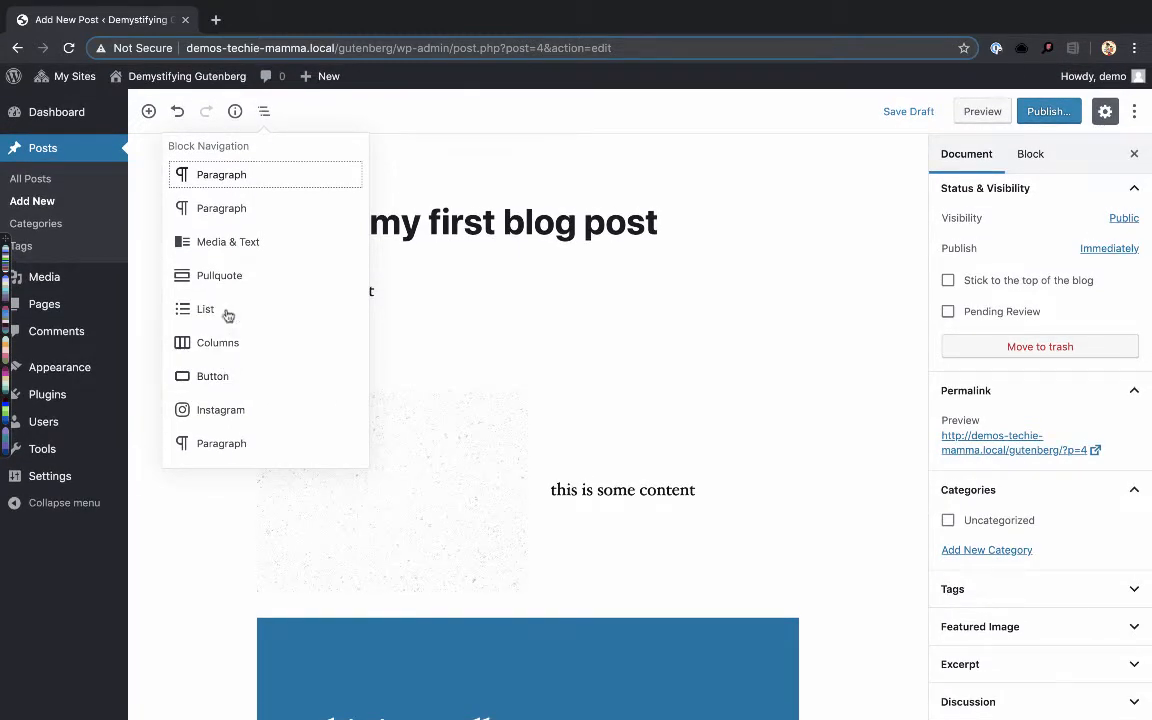
{"action": "left_click", "coordinate": [213, 377]}
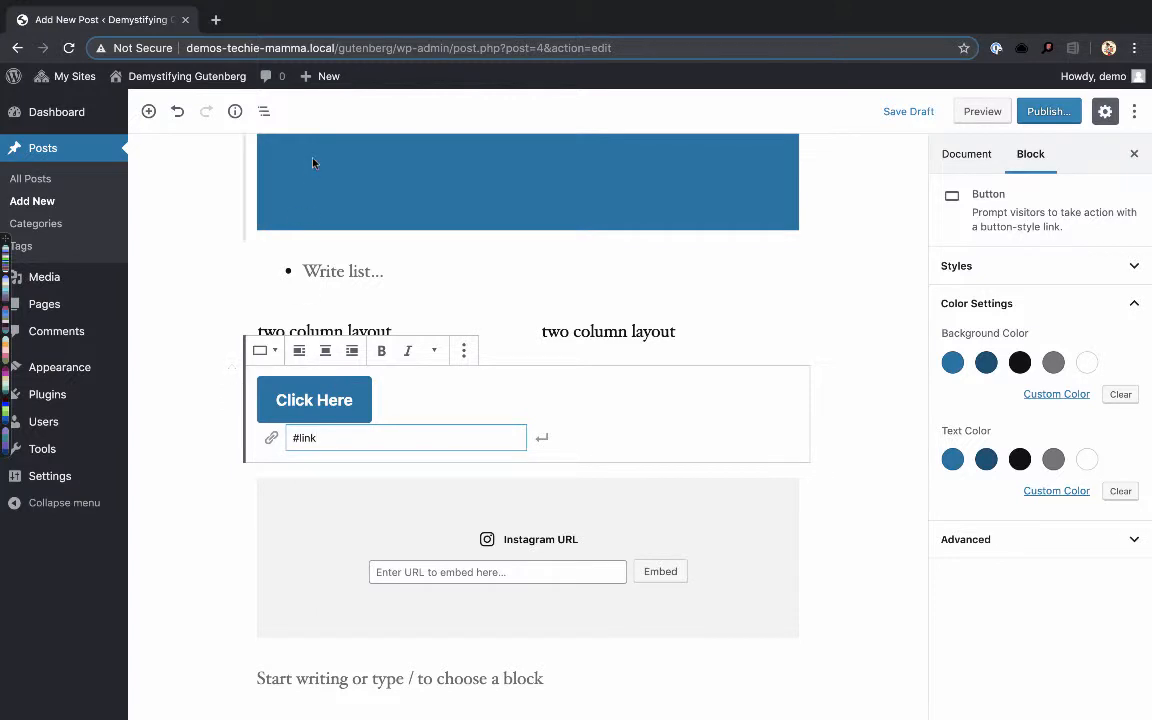
{"action": "left_click", "coordinate": [240, 118]}
{"action": "left_click", "coordinate": [240, 118]}
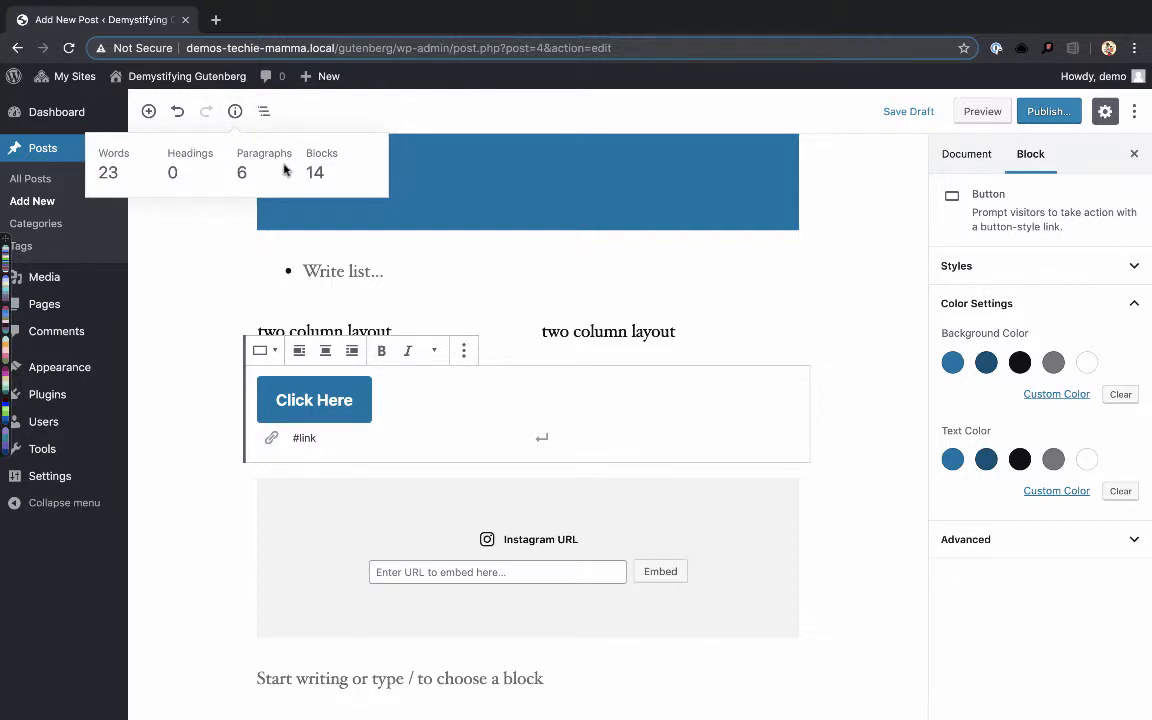
- Look through the available blocks and insert a Paragraph block directly below the "Click Here" button
{"action": "left_click", "coordinate": [149, 112]}
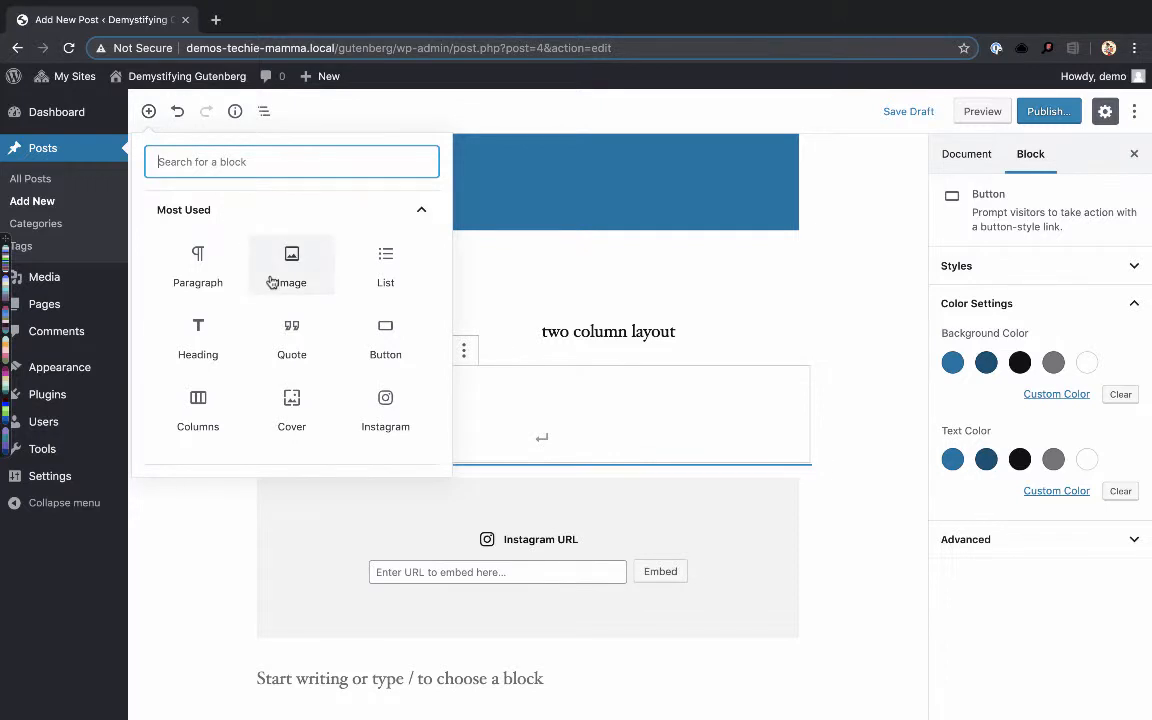
{"action": "scroll", "coordinate": [274, 282], "scroll_direction": "down", "scroll_amount": 2}
{"action": "scroll", "coordinate": [272, 290], "scroll_direction": "up", "scroll_amount": 3}
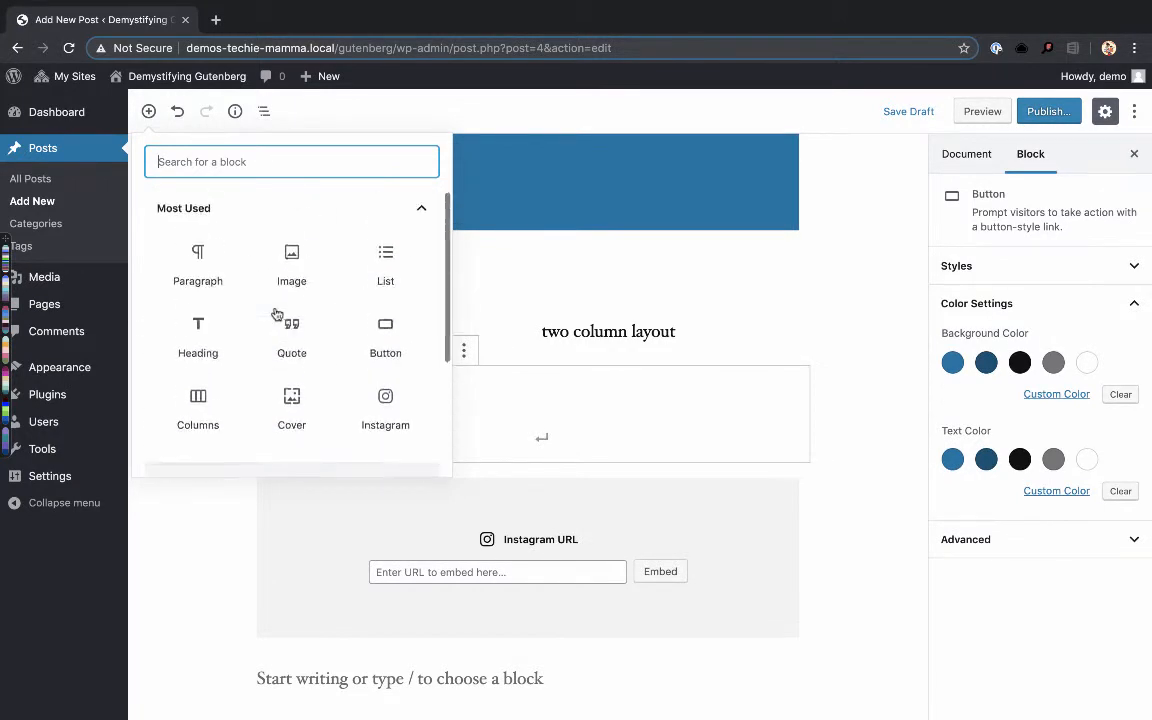
{"action": "scroll", "coordinate": [280, 301], "scroll_direction": "down", "scroll_amount": 2}
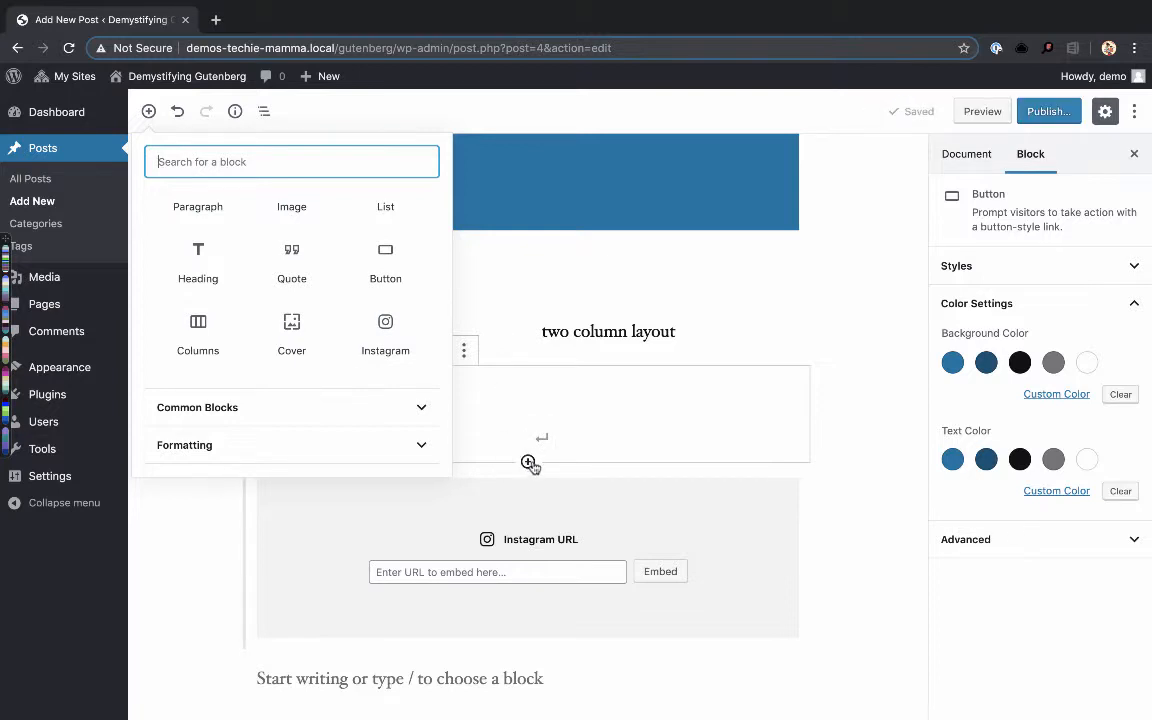
{"action": "scroll", "coordinate": [291, 305], "scroll_direction": "up", "scroll_amount": 2}
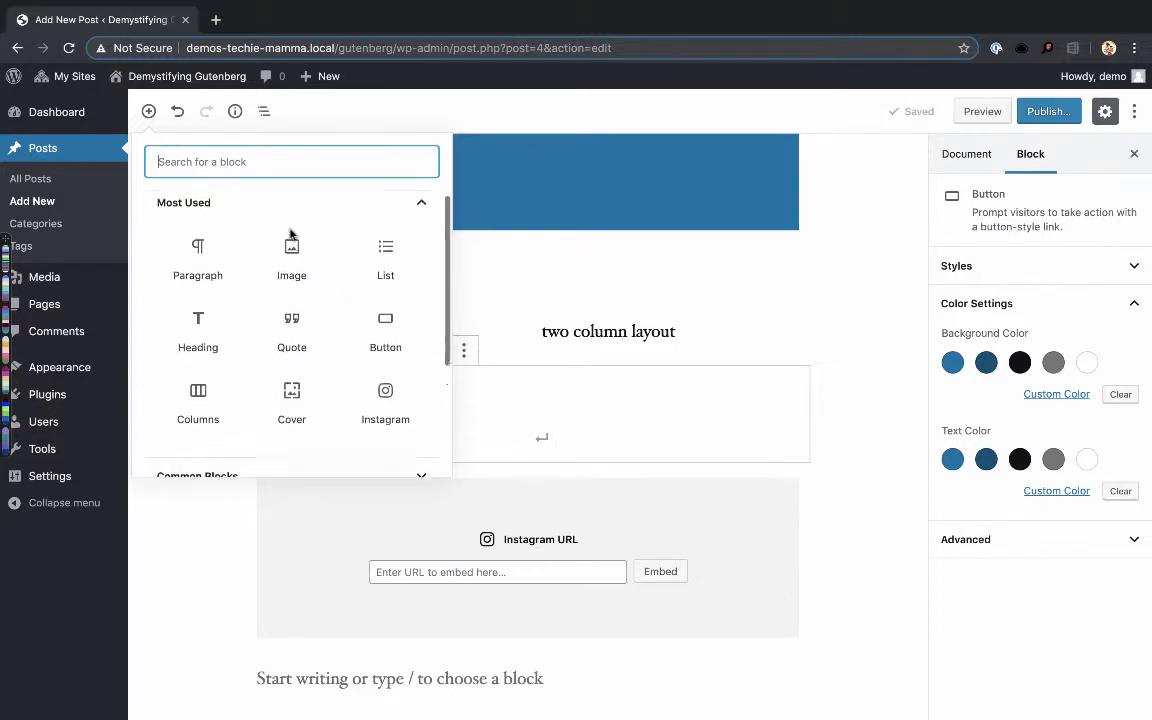
{"action": "left_click", "coordinate": [201, 253]}
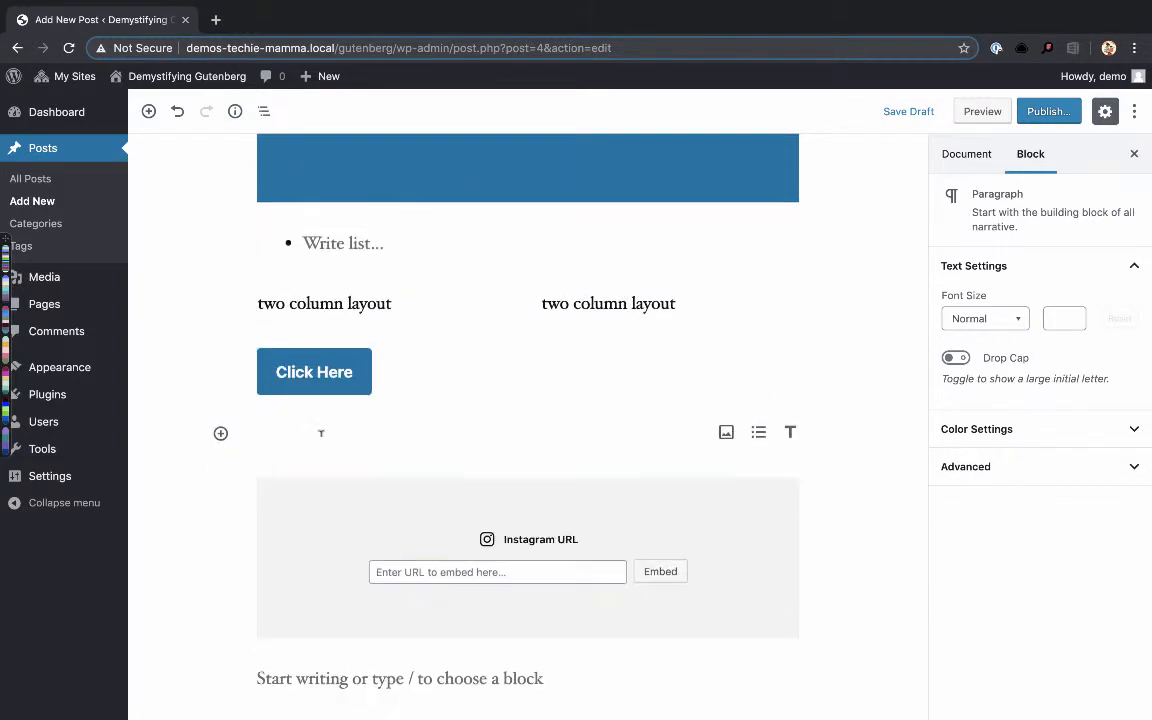
- Select the post title to show its permalink and the document settings
{"action": "scroll", "coordinate": [321, 433], "scroll_direction": "up", "scroll_amount": 10}
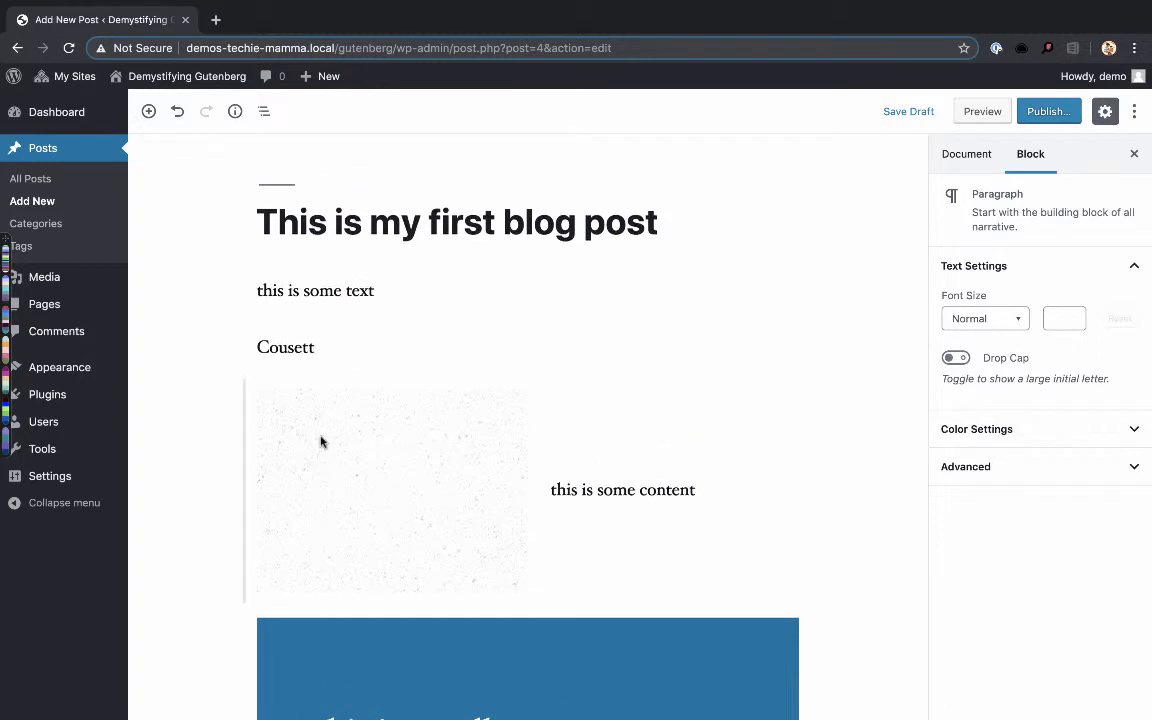
{"action": "left_click", "coordinate": [308, 222]}
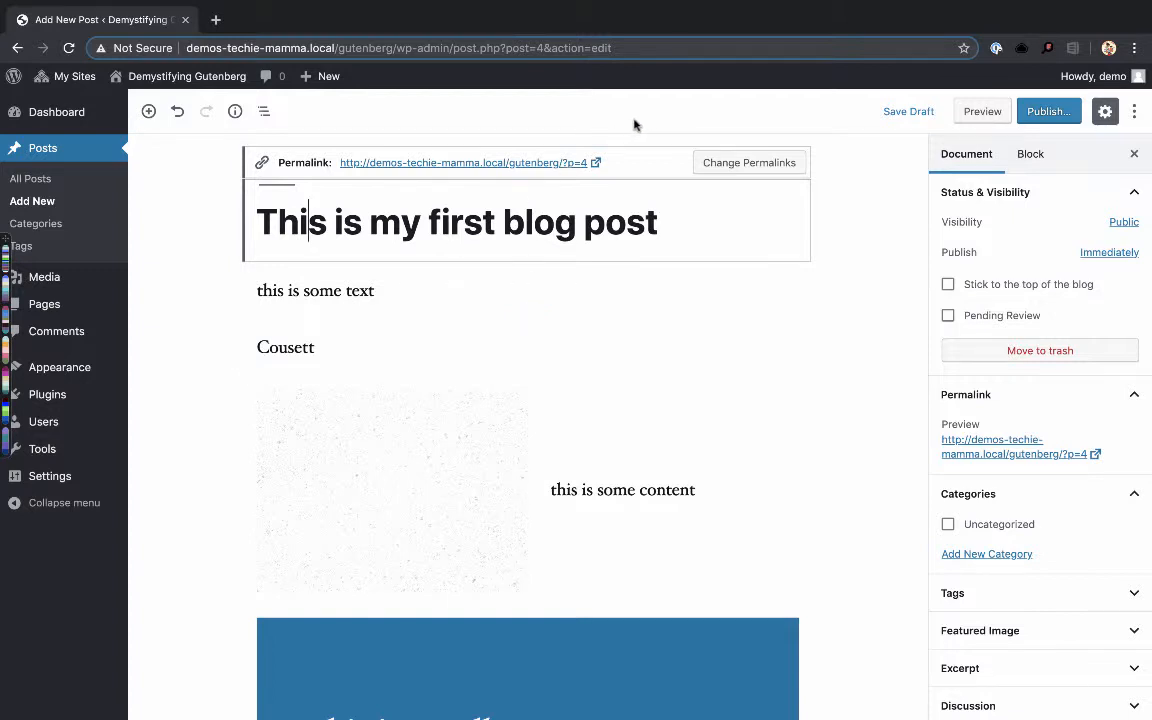
{"action": "scroll", "coordinate": [501, 267], "scroll_direction": "down", "scroll_amount": 2}
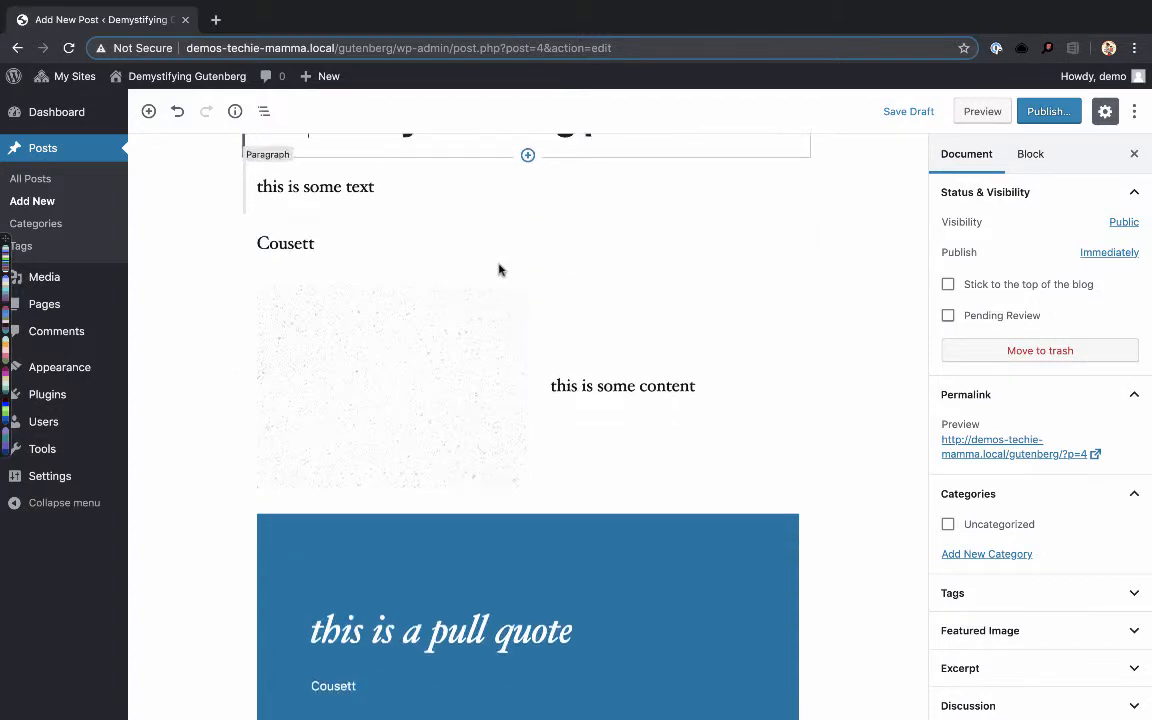
{"action": "scroll", "coordinate": [296, 240], "scroll_direction": "up", "scroll_amount": 1}
- Select the word "some" in the first paragraph and try centering the paragraph before aligning it left
{"action": "double_click", "coordinate": [301, 239]}
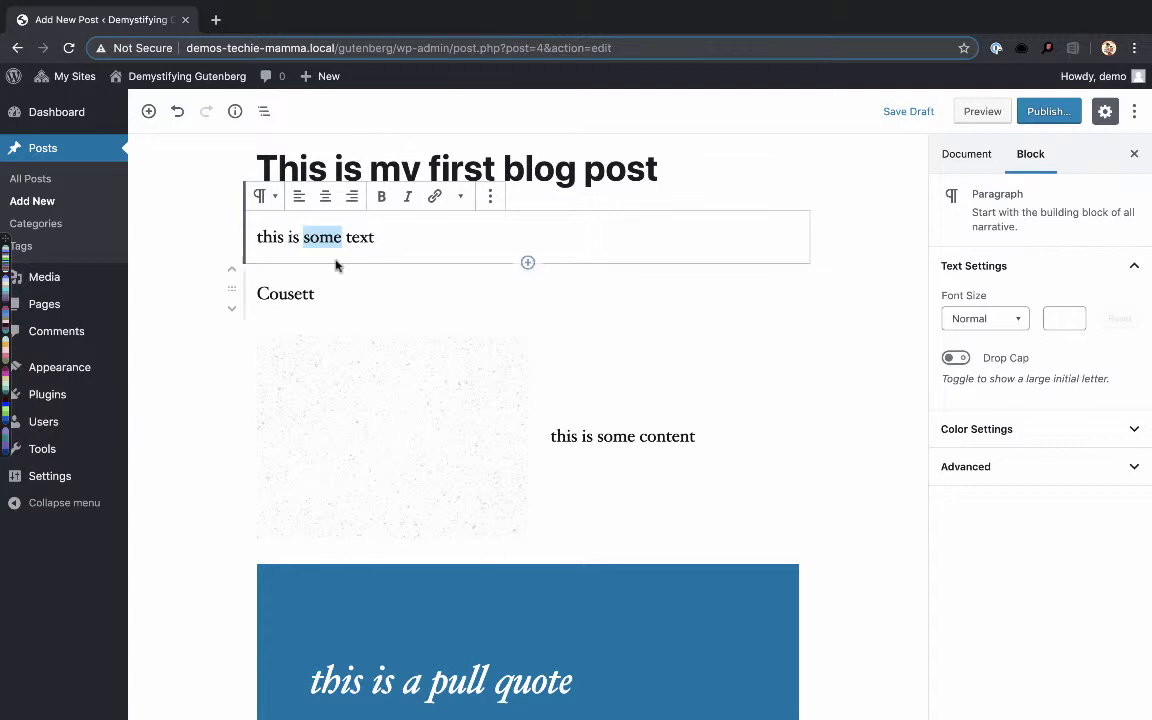
{"action": "left_click", "coordinate": [325, 197]}
{"action": "left_click", "coordinate": [298, 196]}
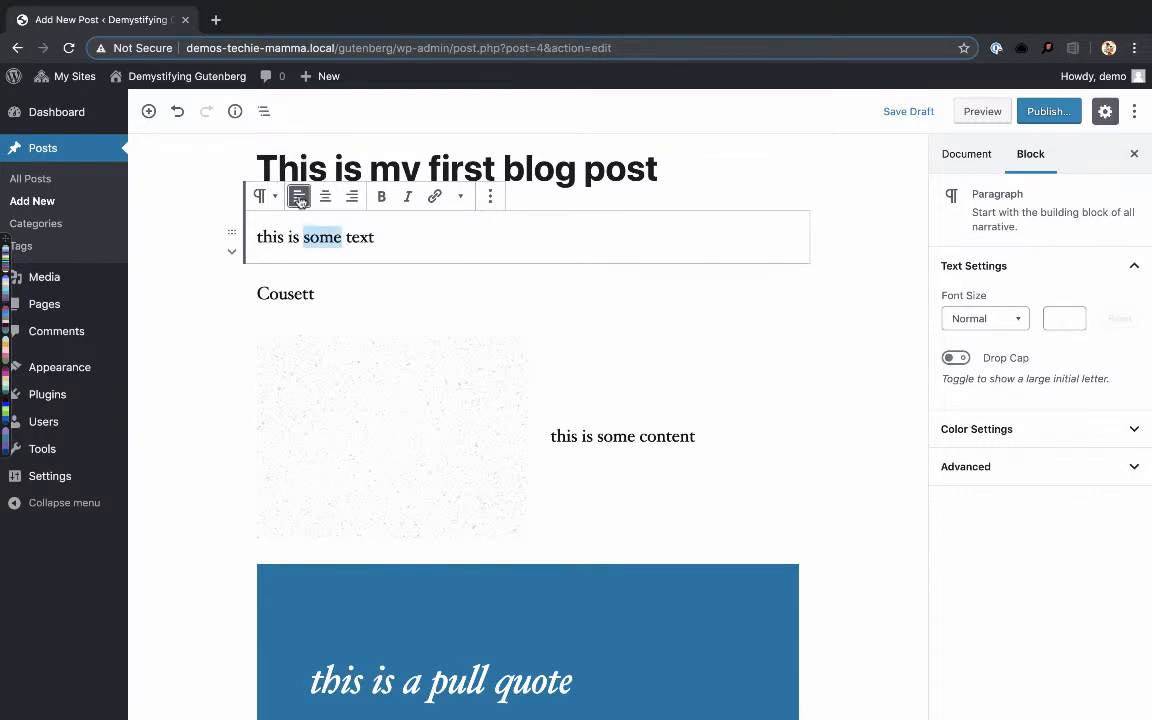
- Toggle bold on and off for the word "some", ending with both italic and bold applied
{"action": "left_click", "coordinate": [383, 202]}
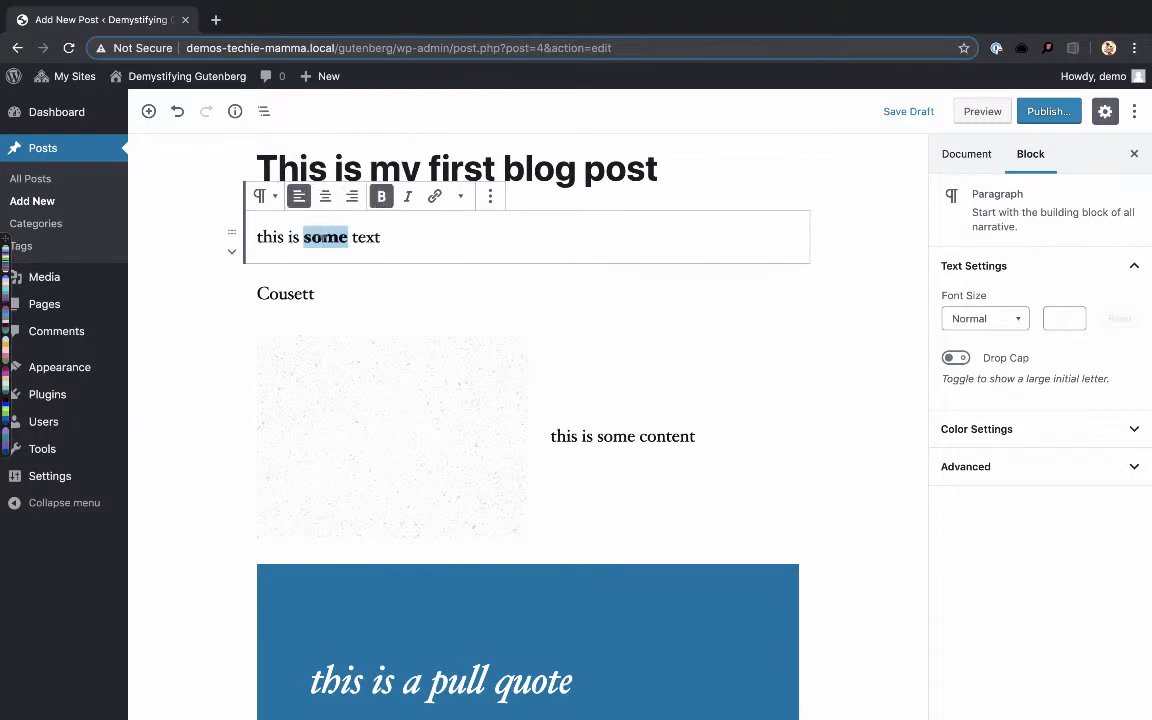
{"action": "left_click", "coordinate": [381, 196]}
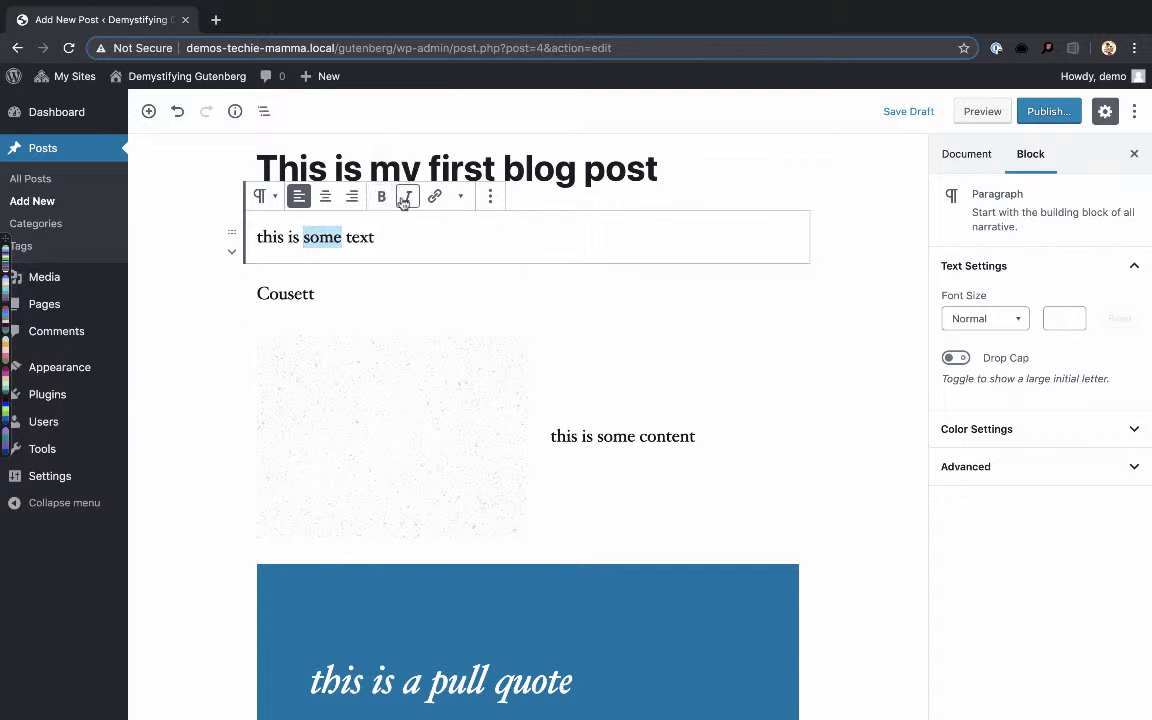
{"action": "left_click", "coordinate": [405, 199]}
{"action": "left_click", "coordinate": [381, 196]}
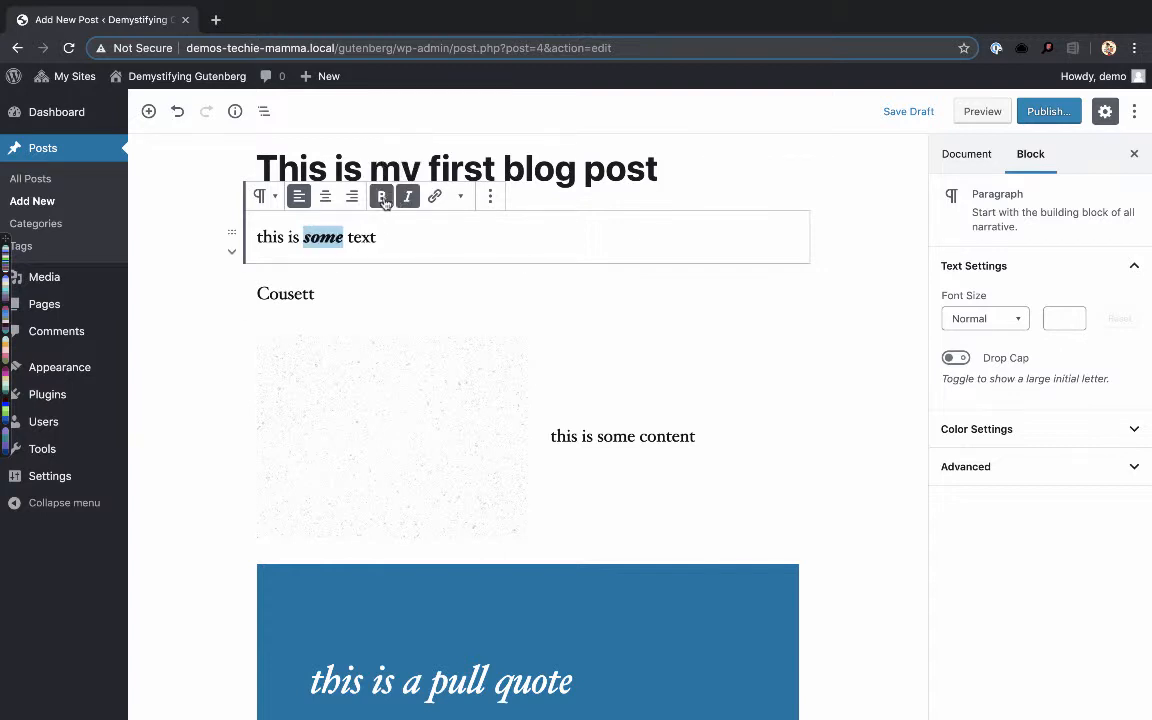
- Link the word "some" in the first paragraph to "#" and remove that link
{"action": "left_click", "coordinate": [436, 197]}
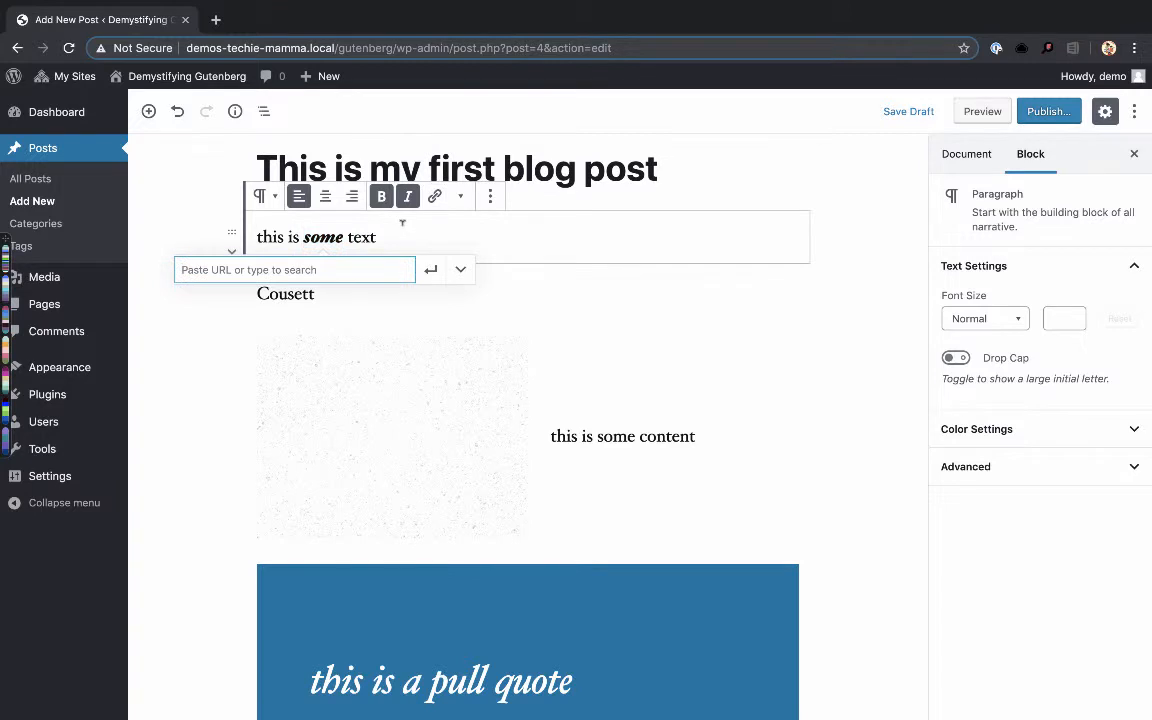
{"action": "type", "text": "#"}
{"action": "key", "text": "Return"}
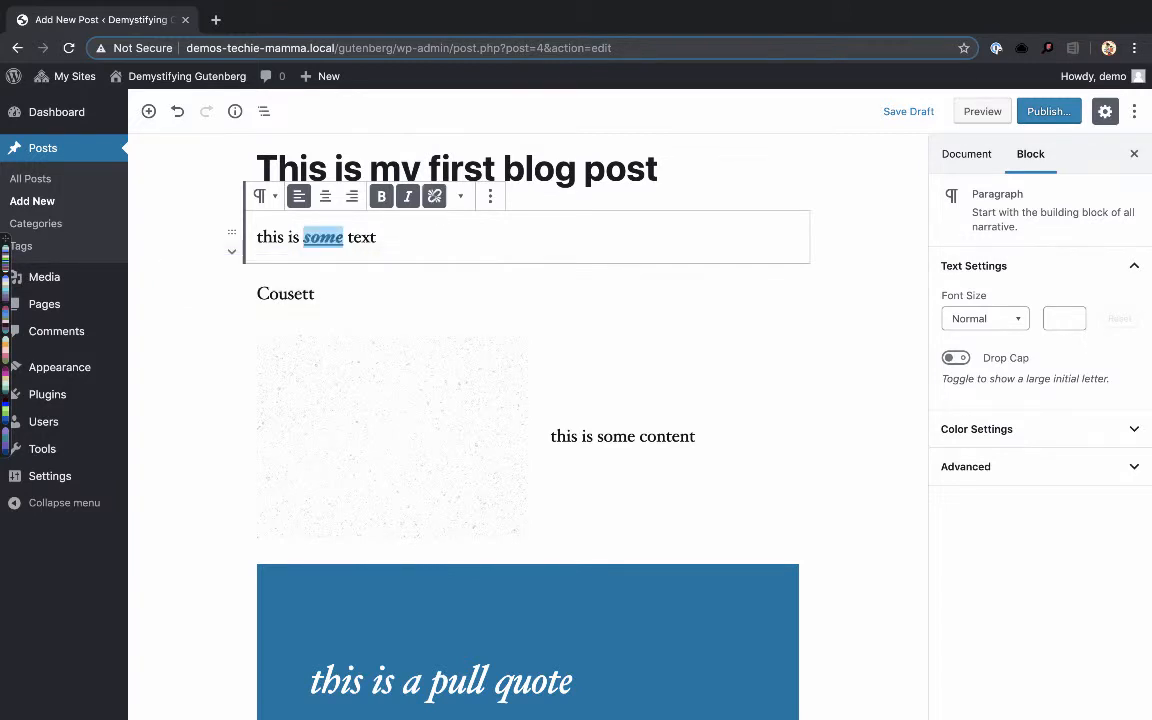
{"action": "left_click", "coordinate": [434, 197]}
{"action": "left_click", "coordinate": [434, 197]}
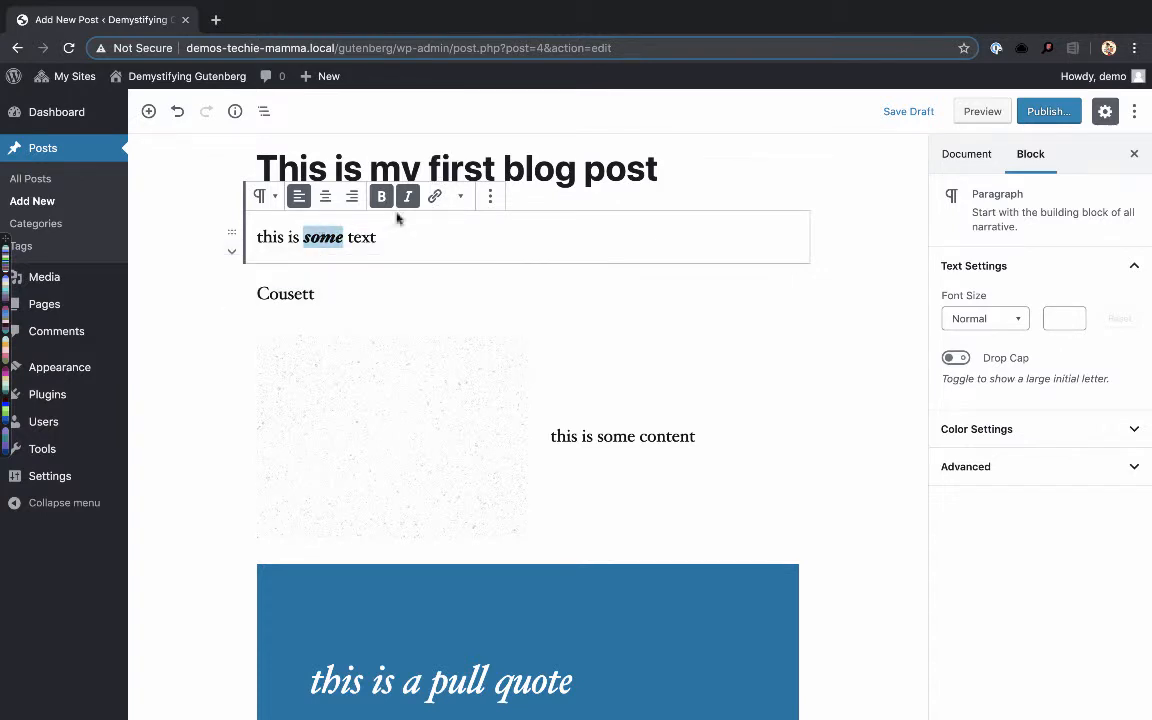
- Add the "#" link to the word "some" again
{"action": "left_click", "coordinate": [434, 196]}
{"action": "type", "text": "#"}
{"action": "key", "text": "Return"}
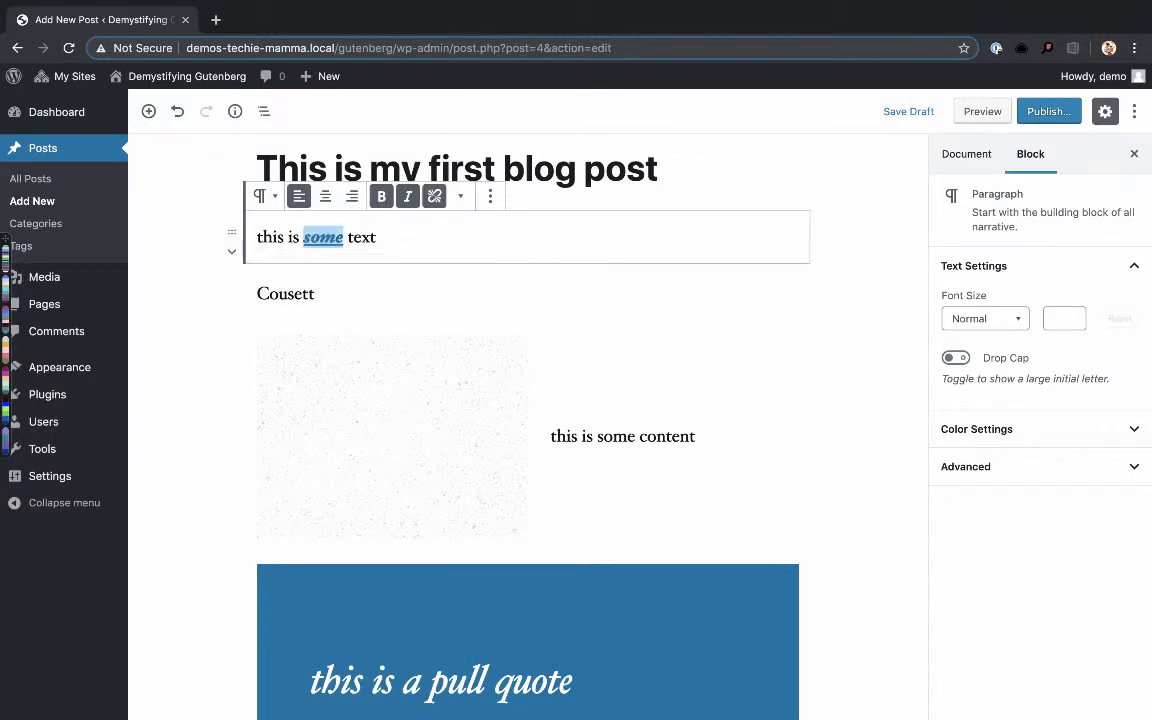
- Replace the selected word "some" with asfalt-dark.png from the media library as an inline image
{"action": "left_click", "coordinate": [460, 197]}
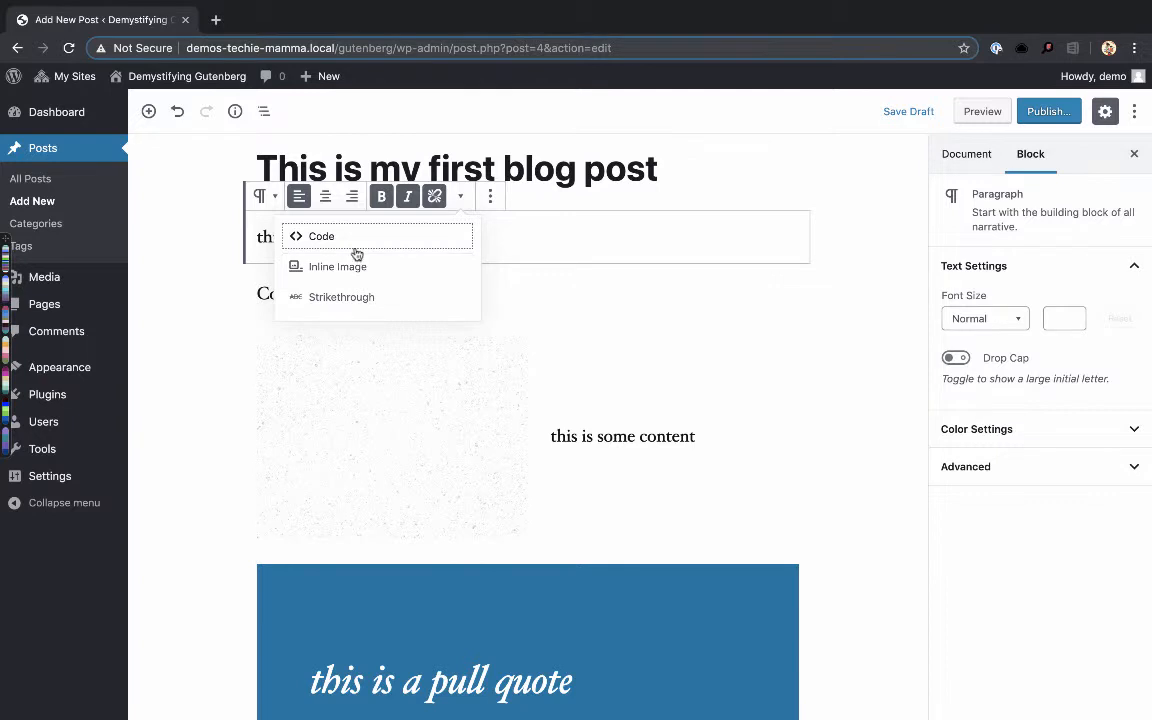
{"action": "left_click", "coordinate": [320, 266]}
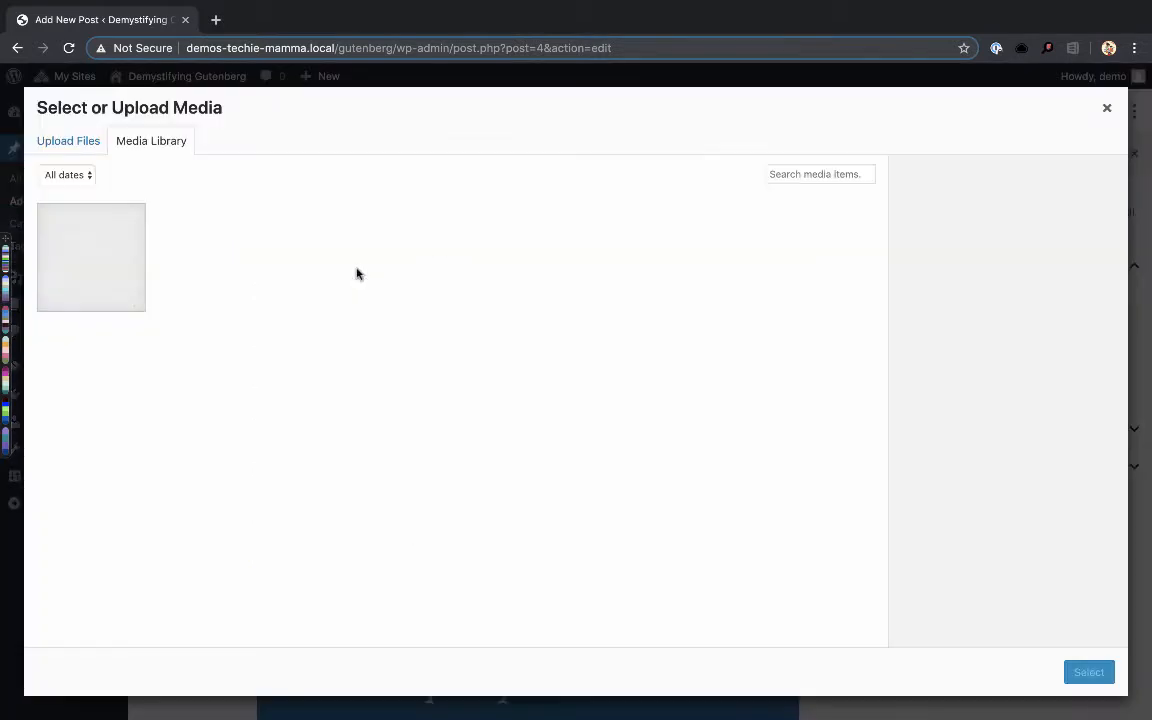
{"action": "left_click", "coordinate": [46, 276]}
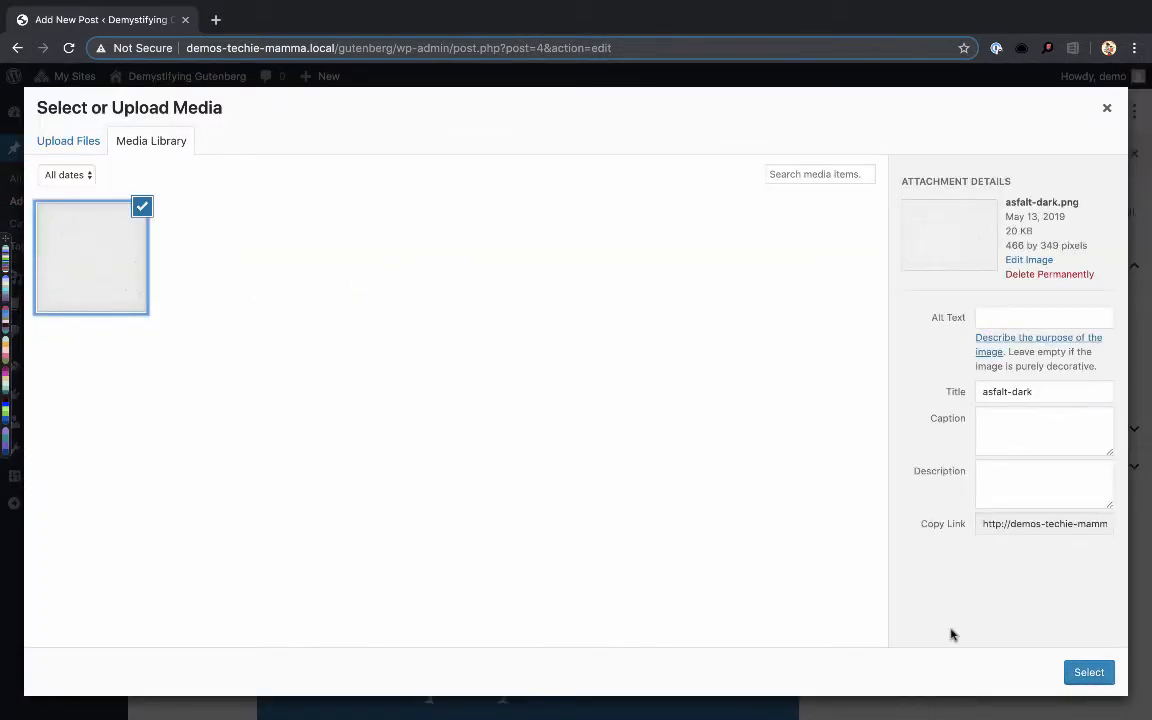
{"action": "left_click", "coordinate": [1089, 673]}
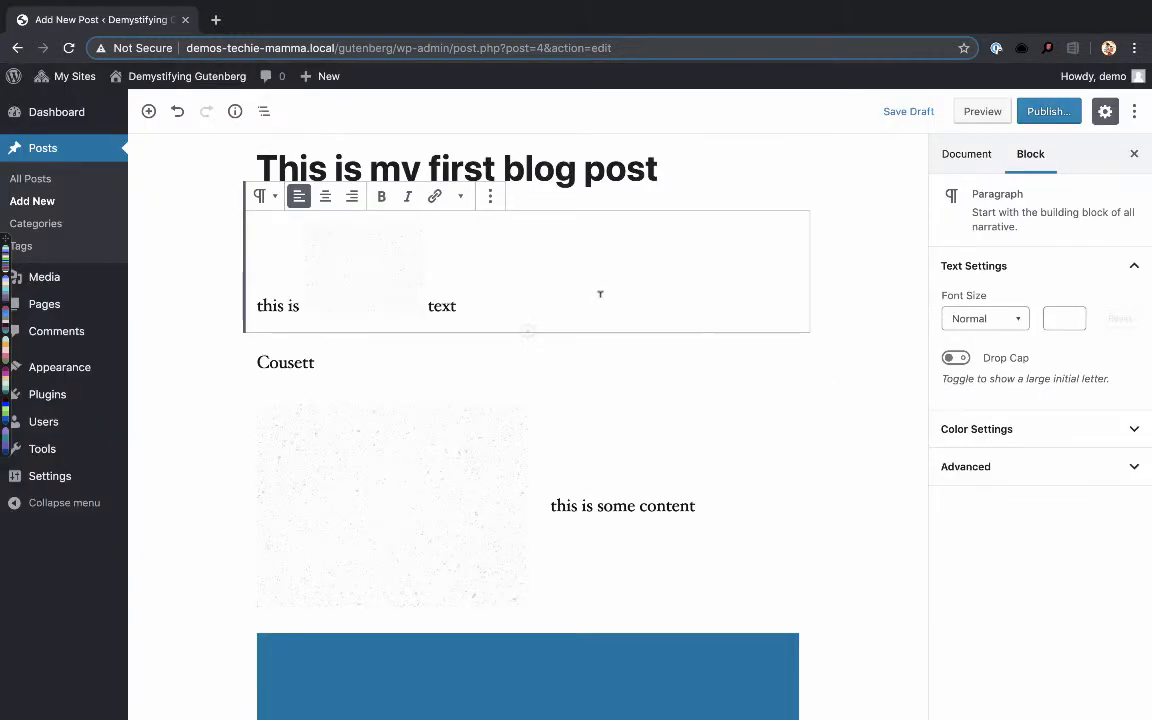
- Try to apply strikethrough to the inline image in the first paragraph
{"action": "left_click", "coordinate": [383, 252]}
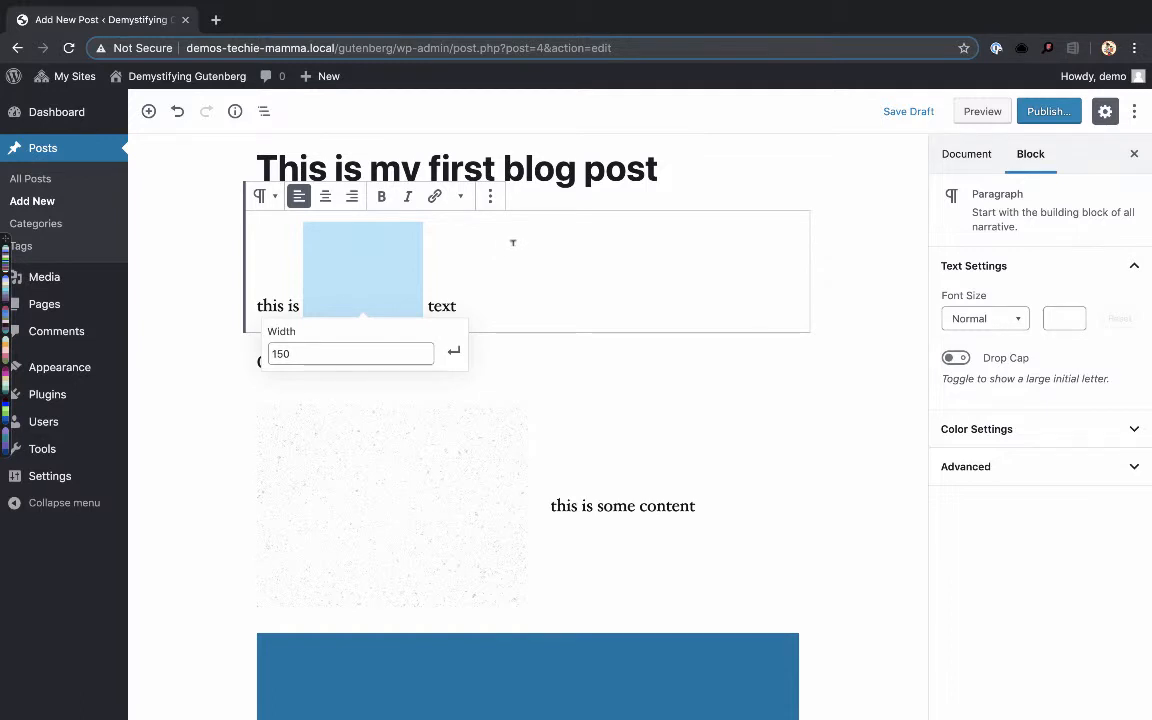
{"action": "left_click", "coordinate": [460, 198]}
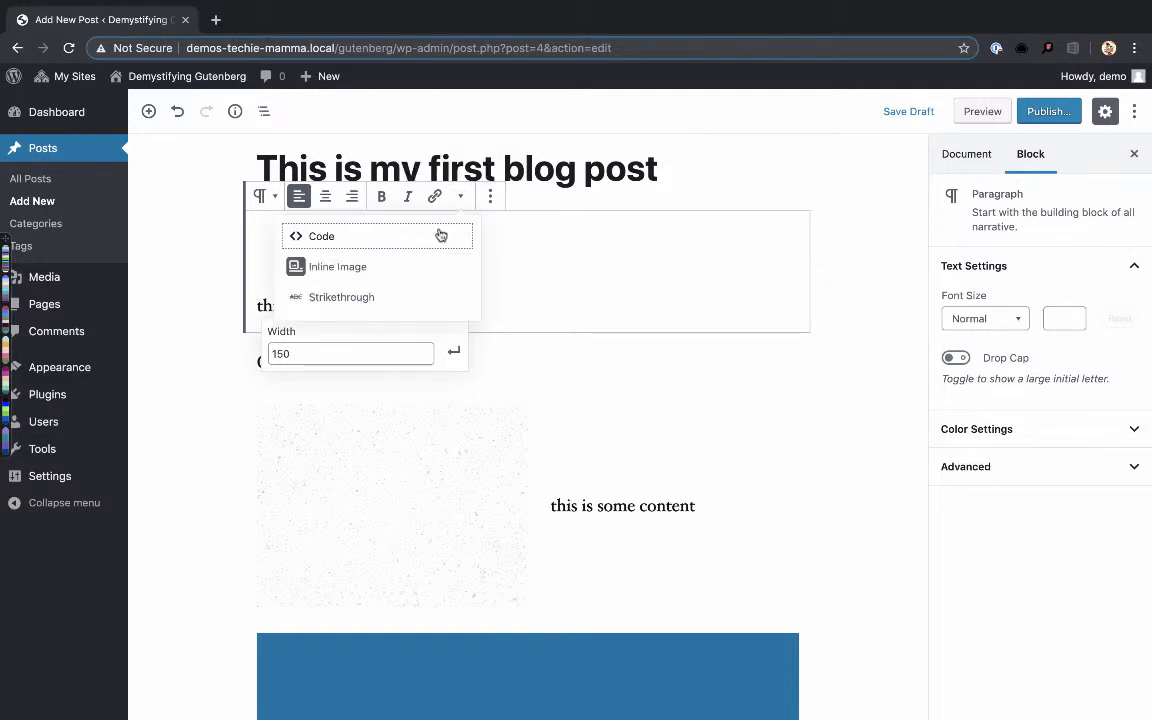
{"action": "left_click", "coordinate": [352, 299]}
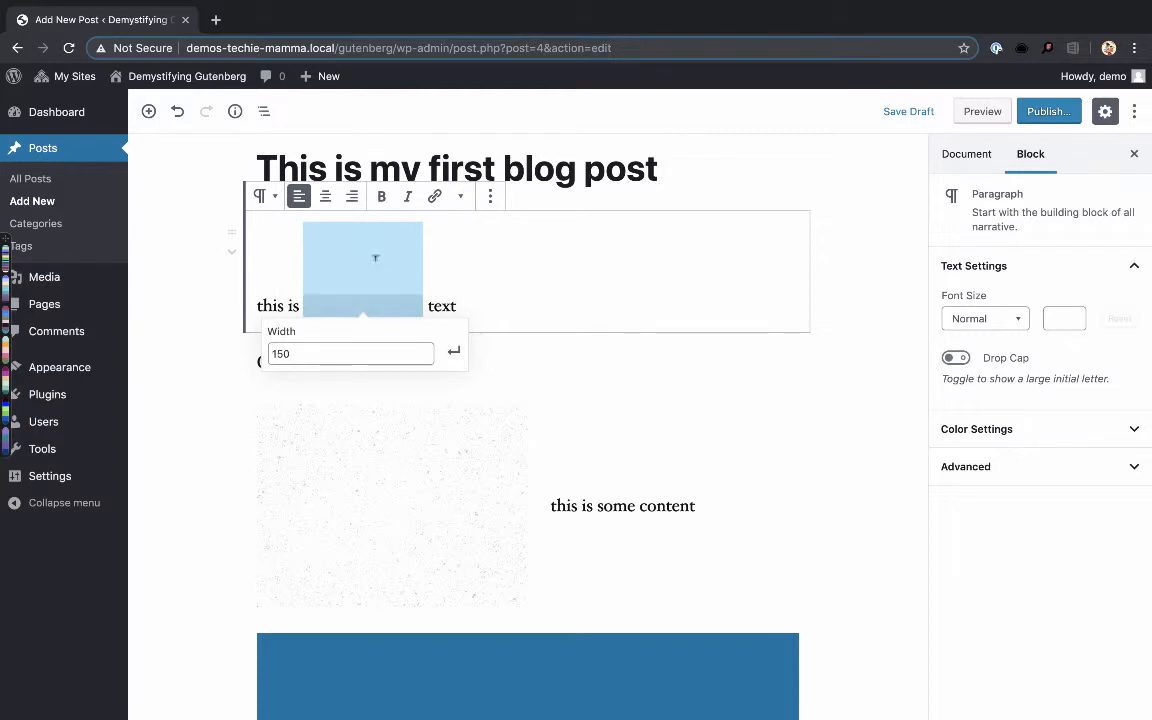
- Apply strikethrough to the word "text" in the first paragraph
{"action": "double_click", "coordinate": [450, 305]}
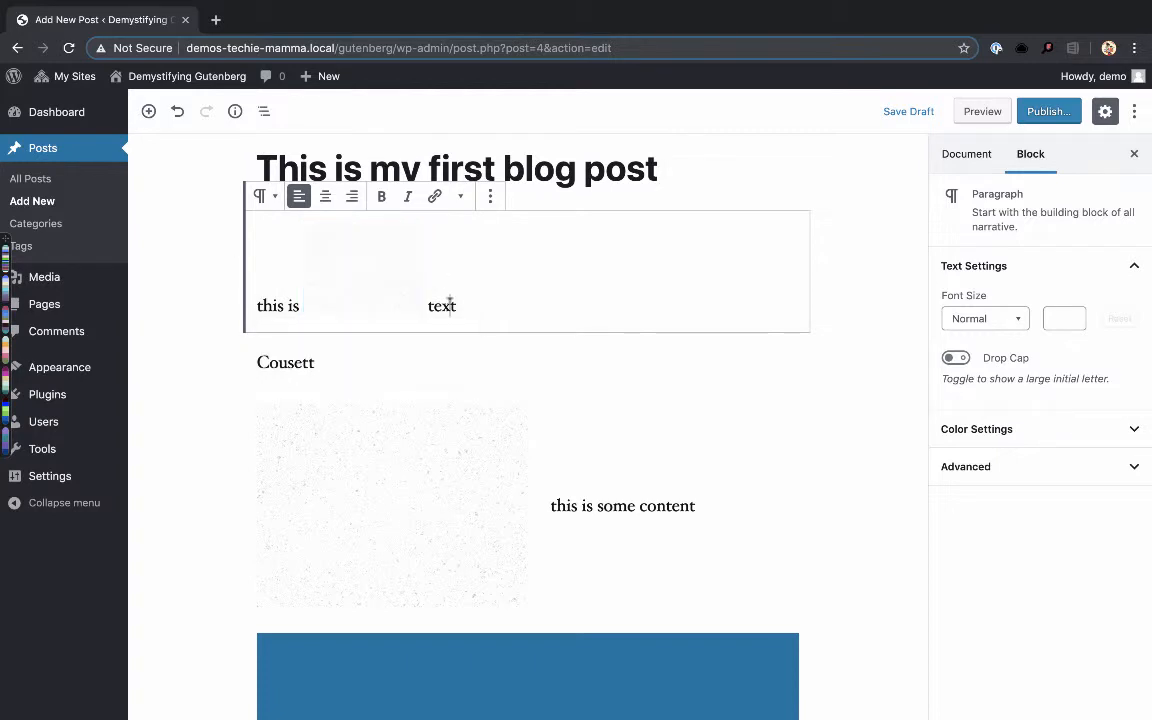
{"action": "left_click", "coordinate": [460, 196]}
{"action": "left_click", "coordinate": [370, 298]}
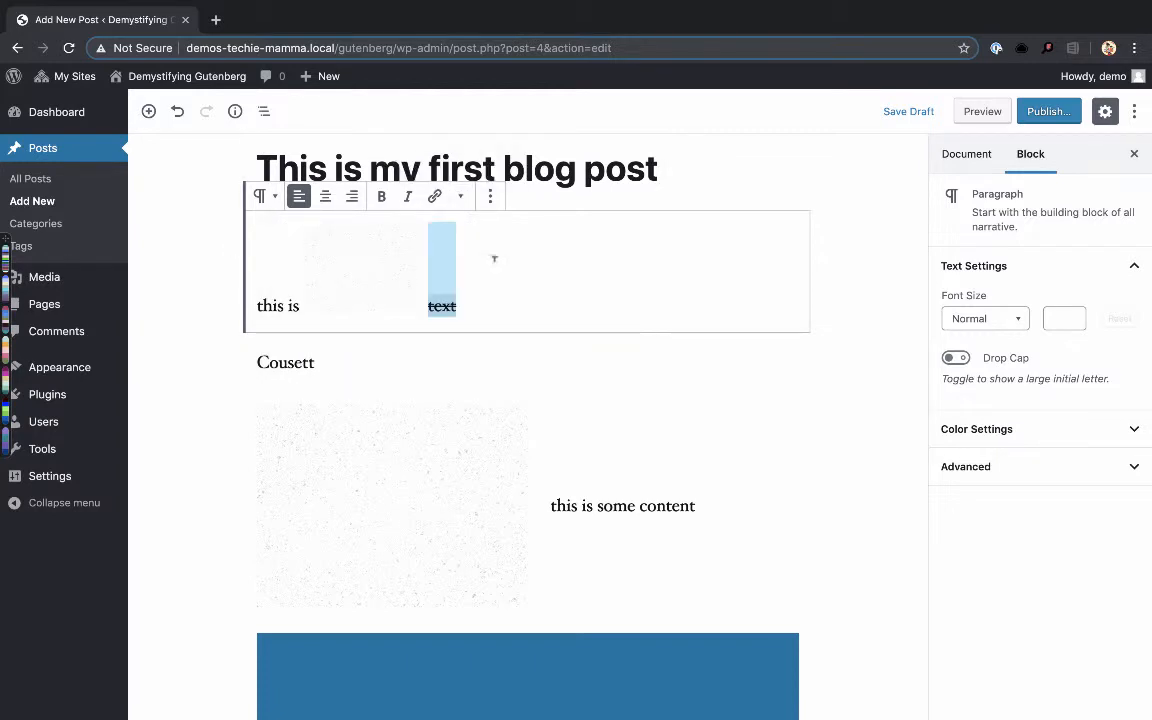
{"action": "left_click", "coordinate": [494, 259]}
{"action": "left_click", "coordinate": [490, 197]}
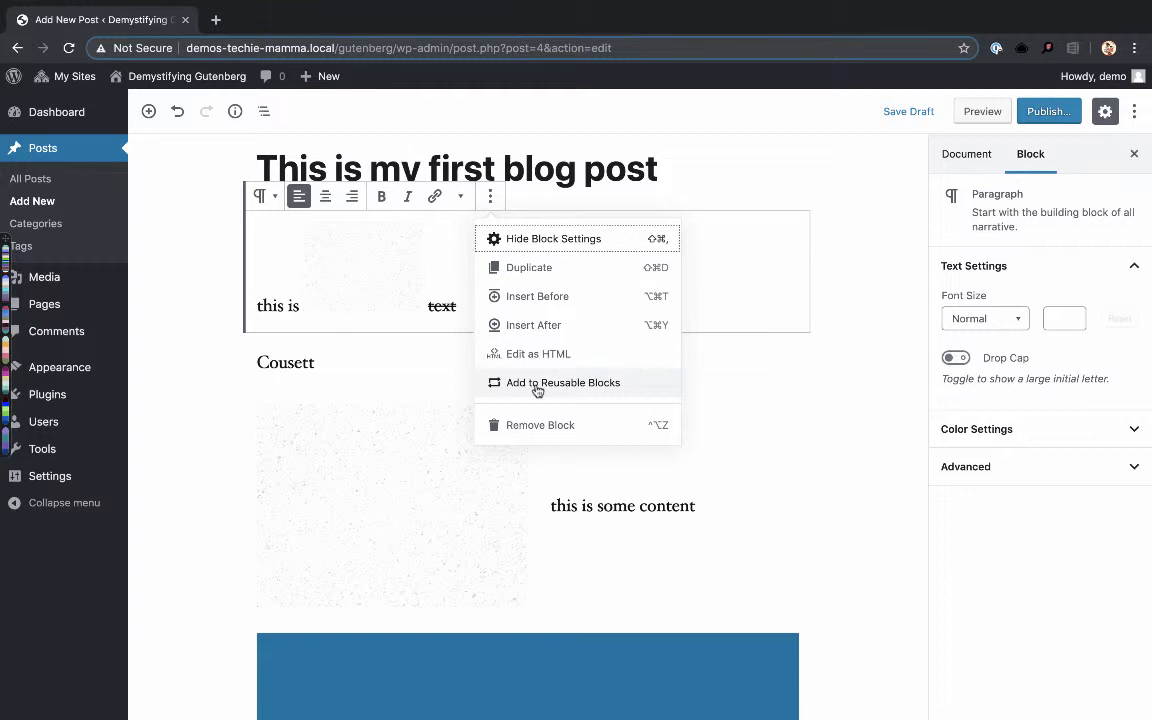
{"action": "left_click", "coordinate": [809, 395]}
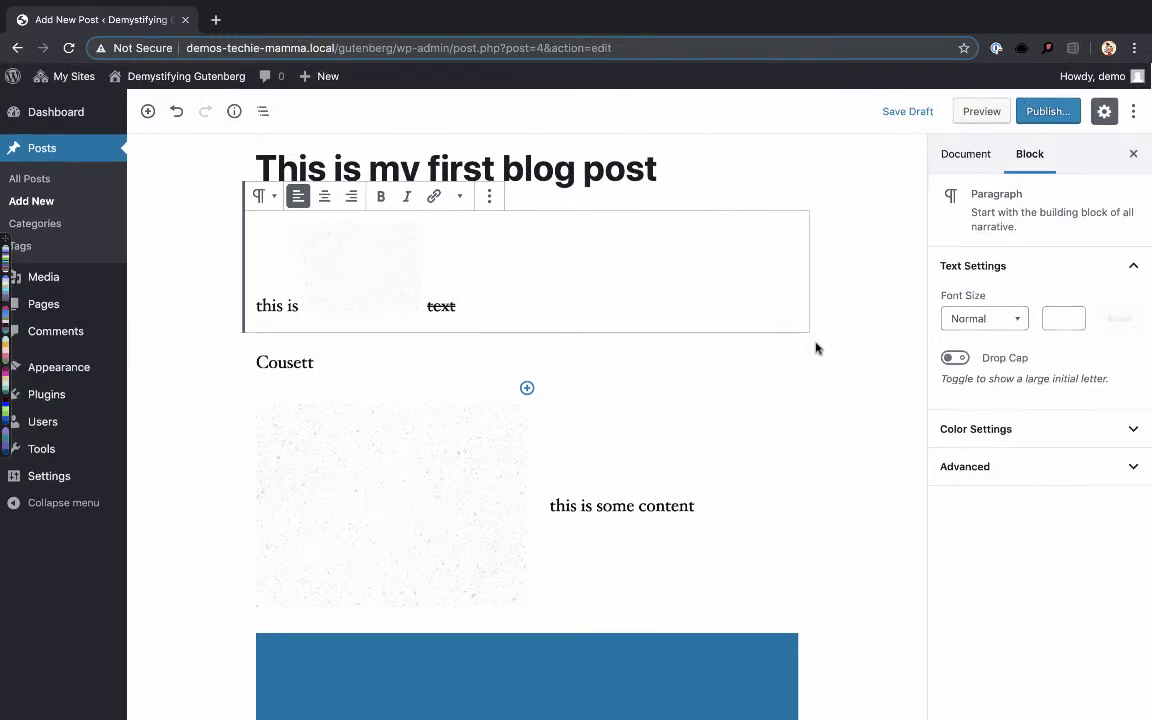
{"action": "scroll", "coordinate": [760, 420], "scroll_direction": "down", "scroll_amount": 7}
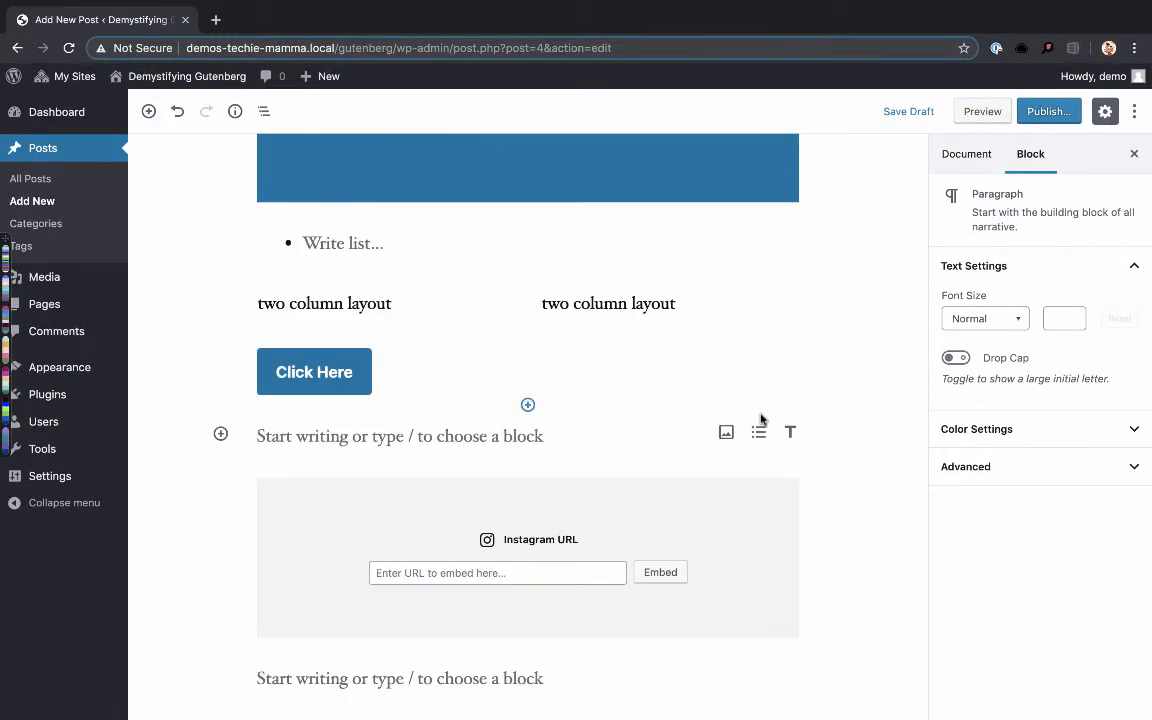
{"action": "scroll", "coordinate": [760, 420], "scroll_direction": "up", "scroll_amount": 8}
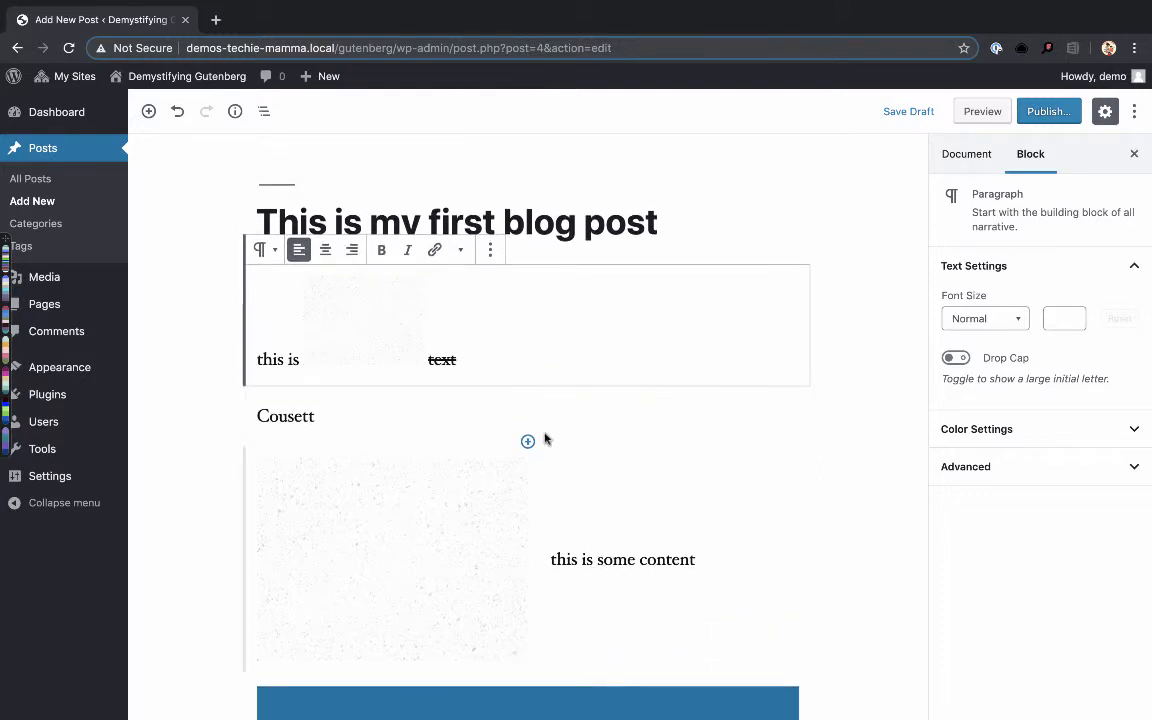
{"action": "scroll", "coordinate": [545, 440], "scroll_direction": "down", "scroll_amount": 2}
{"action": "scroll", "coordinate": [545, 438], "scroll_direction": "up", "scroll_amount": 2}
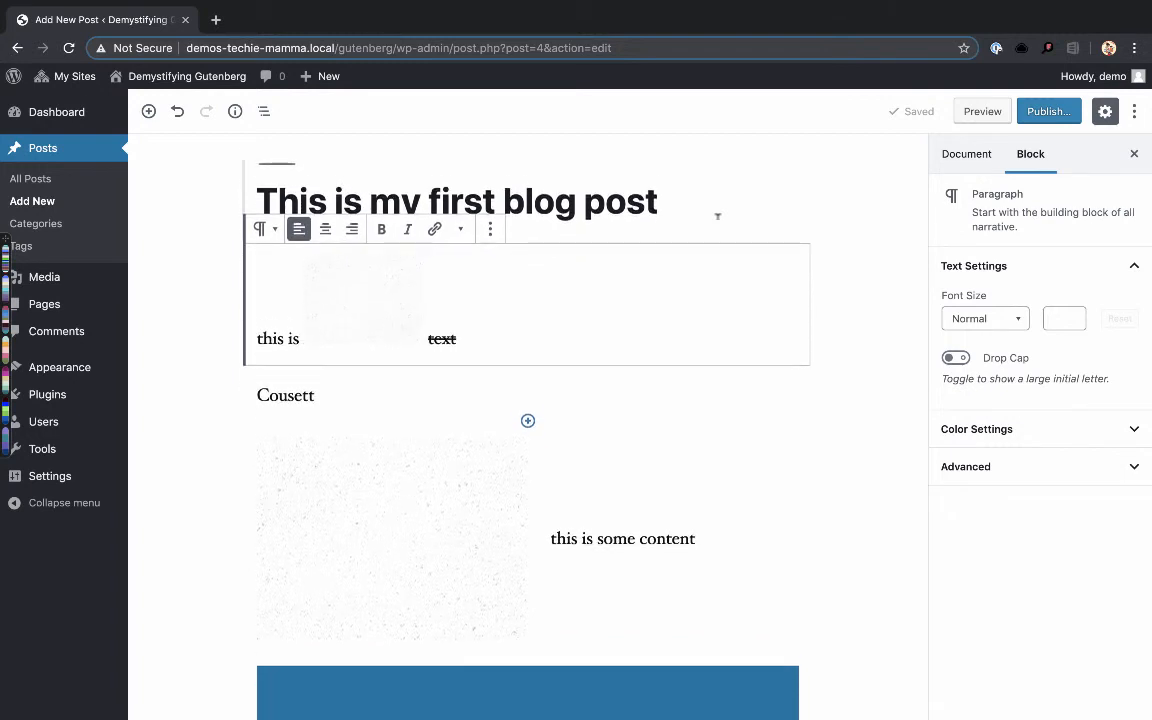
{"action": "scroll", "coordinate": [808, 391], "scroll_direction": "down", "scroll_amount": 2}
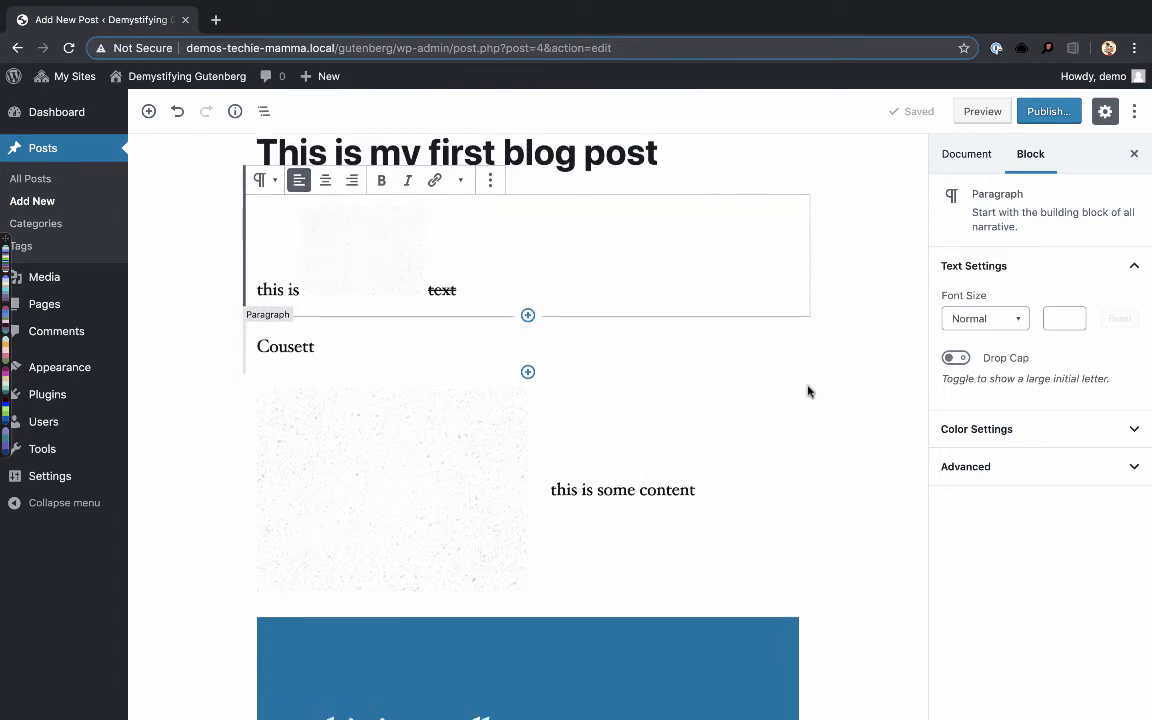
{"action": "scroll", "coordinate": [809, 391], "scroll_direction": "up", "scroll_amount": 2}
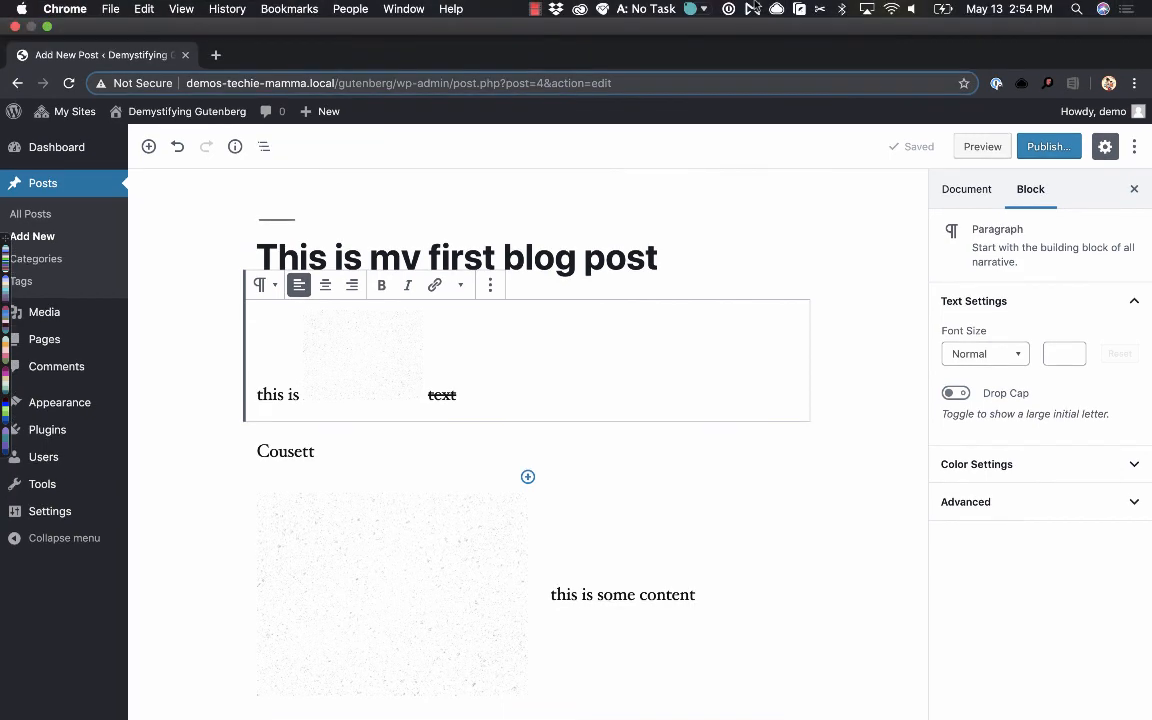
{"action": "left_click", "coordinate": [535, 10]}
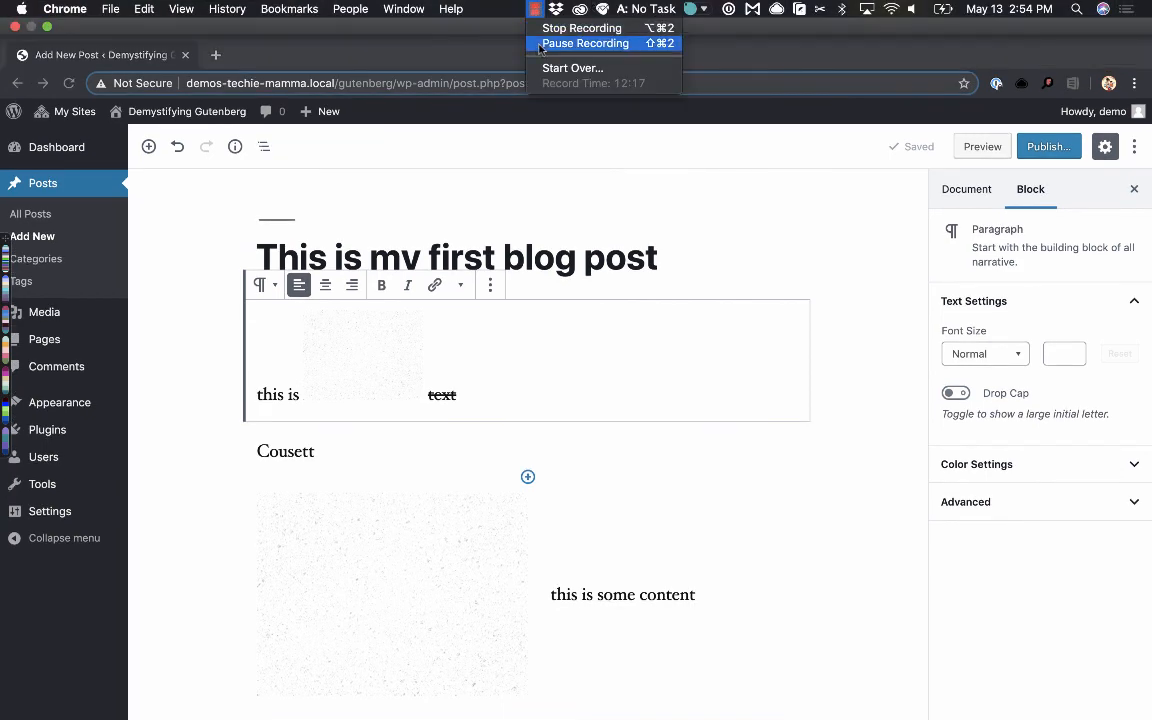